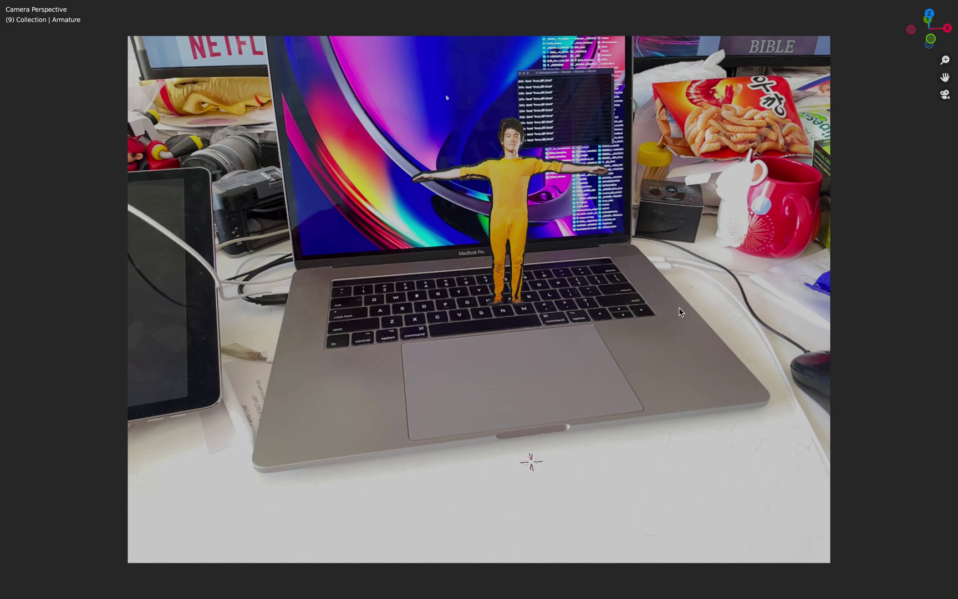
# Play back the composited character animation in the full-screen camera view, stop at frame 263, and restore the normal interface.
pyautogui.keyDown('alt'); pyautogui.moveTo(721, 286); pyautogui.dragTo(611, 280, button='middle'); pyautogui.keyUp('alt')
pyautogui.moveTo(468, 288); pyautogui.dragTo(470, 290)
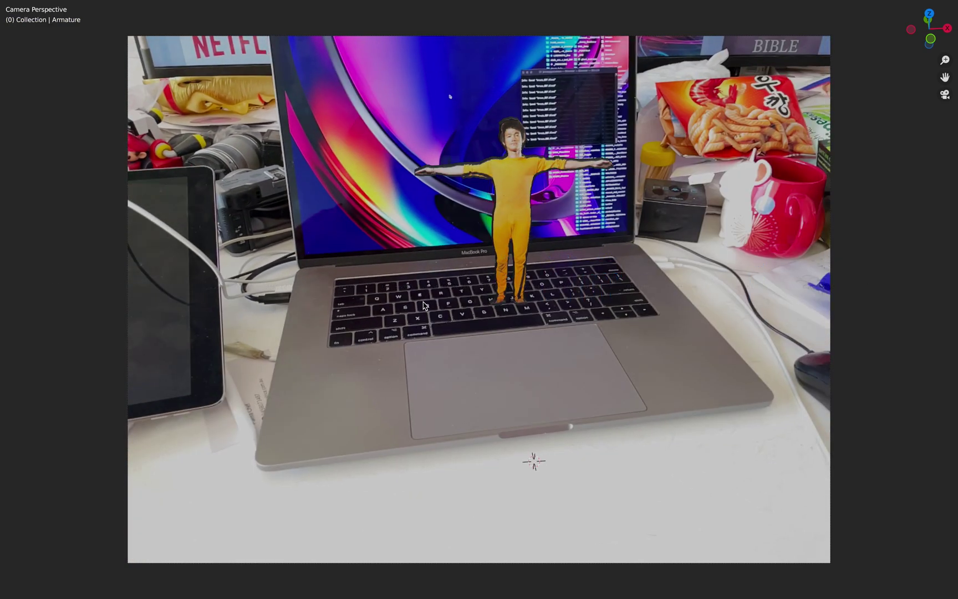
pyautogui.moveTo(308, 309); pyautogui.dragTo(549, 298)
pyautogui.press('space')
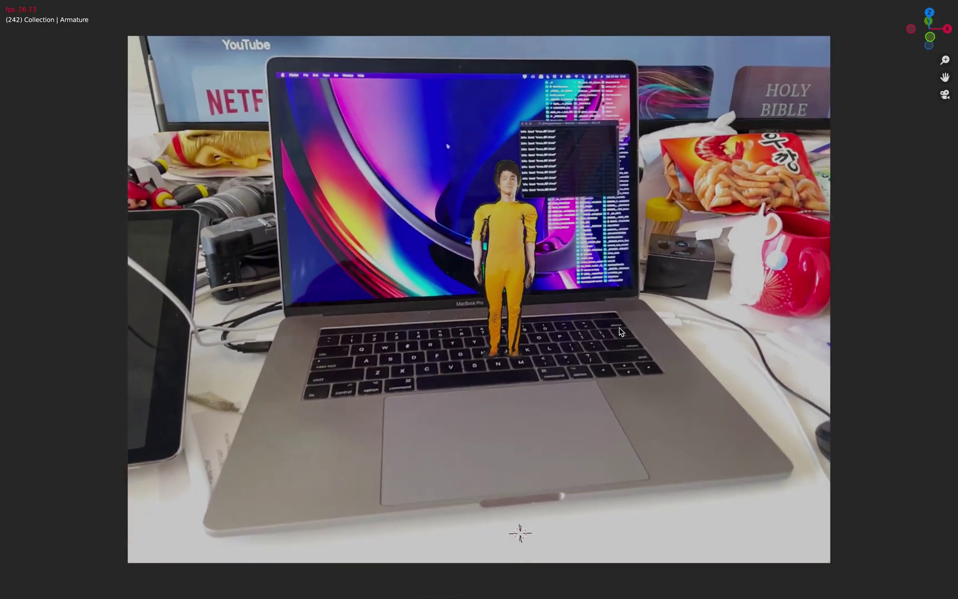
pyautogui.press('space')
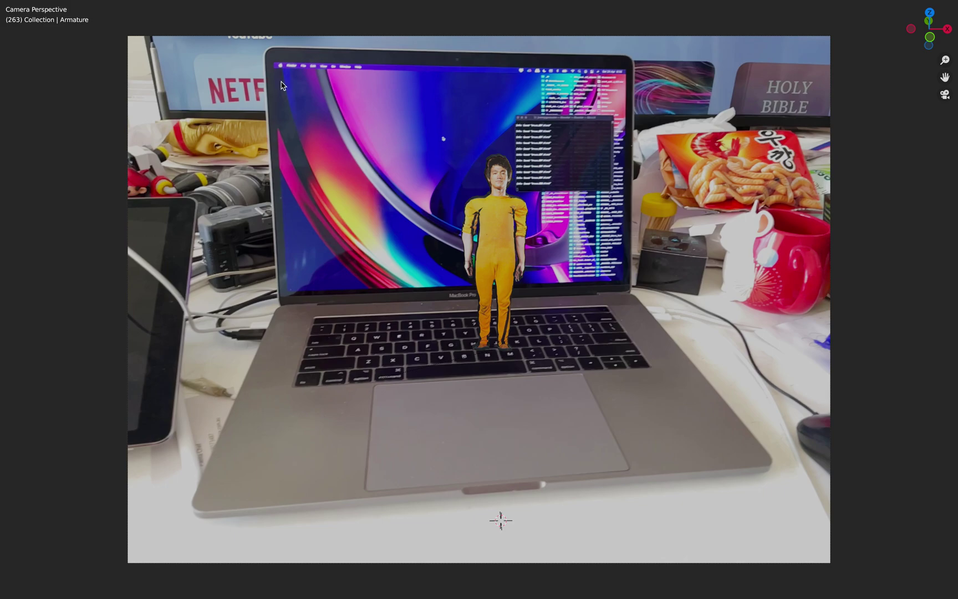
pyautogui.hotkey('ctrl', 'alt', 'space')
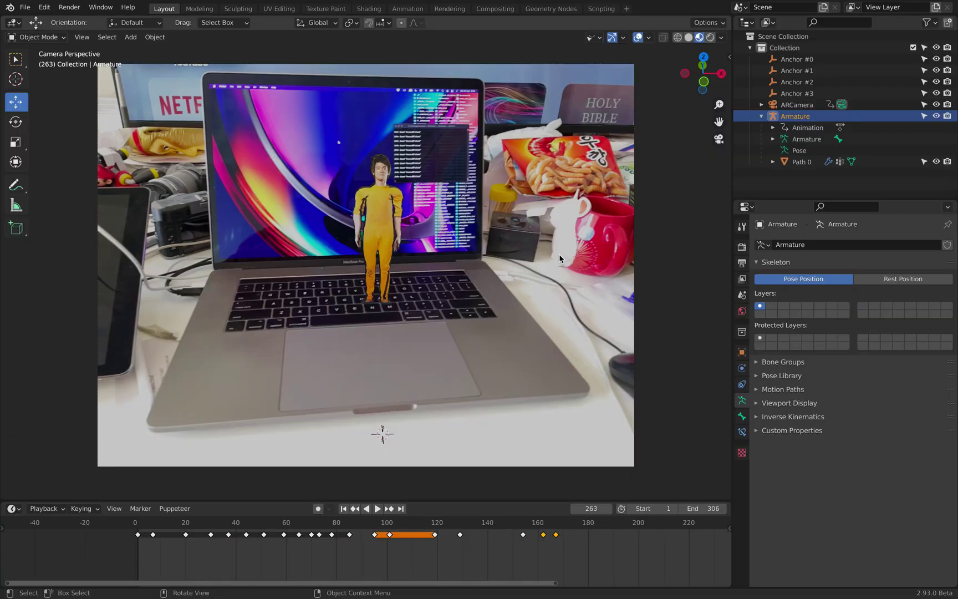
# Leave the camera view, select the character mesh, and make armatures, lattices, empties, lights, light probes and speakers visible in the viewport.
pyautogui.moveTo(421, 255)
pyautogui.mouseDown(button='middle')
pyautogui.moveTo(473, 285)
pyautogui.moveTo(558, 280)
pyautogui.moveTo(449, 284)
pyautogui.moveTo(424, 258)
pyautogui.moveTo(374, 240)
pyautogui.moveTo(406, 204)
pyautogui.moveTo(419, 256)
pyautogui.mouseUp(button='middle')
pyautogui.click(418, 256)
pyautogui.scroll(2, 474, 214)
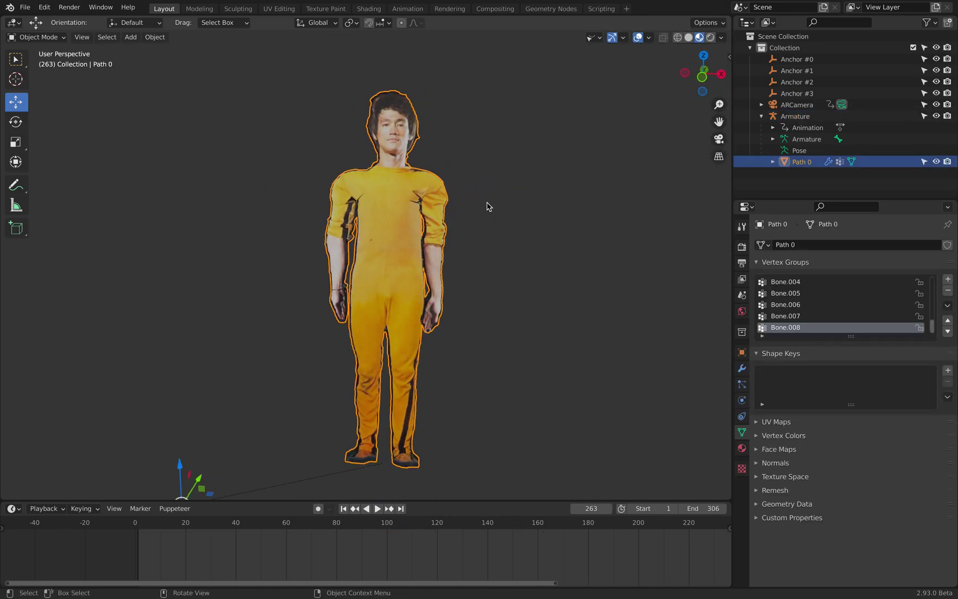
pyautogui.click(599, 38)
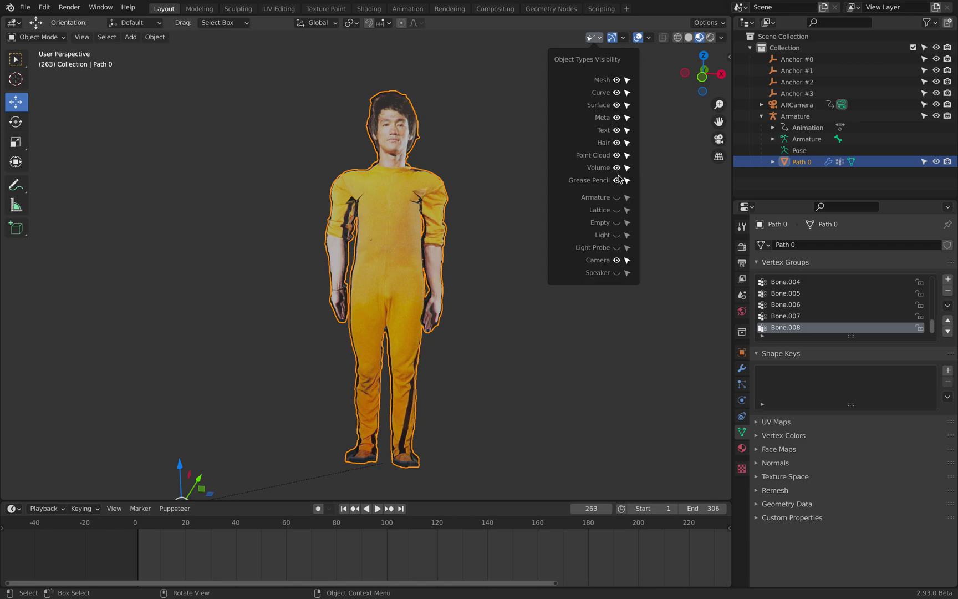
pyautogui.moveTo(616, 197); pyautogui.dragTo(617, 236)
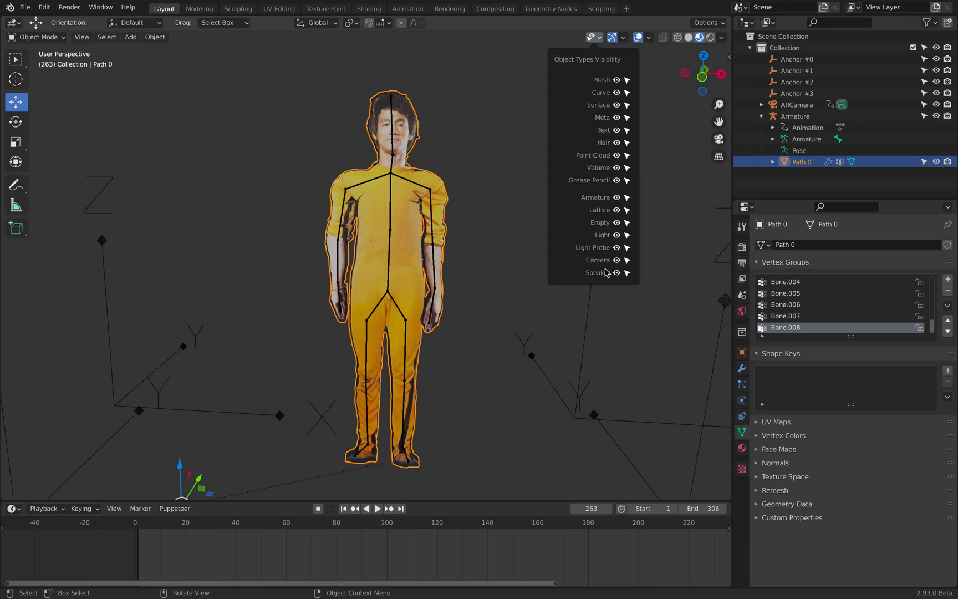
# Inspect the tracked anchor empties around the character, selecting Anchor #1 and Anchor #3 among them.
pyautogui.scroll(-3, 478, 236)
pyautogui.moveTo(477, 236); pyautogui.dragTo(504, 267, button='middle')
pyautogui.click(520, 319)
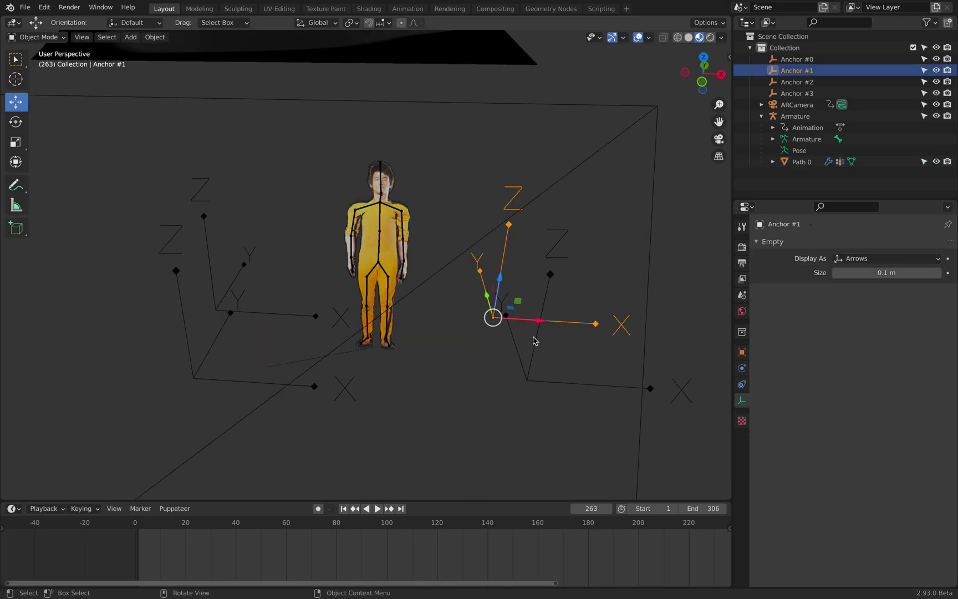
pyautogui.click(243, 312)
pyautogui.click(204, 360)
pyautogui.scroll(-5, 285, 330)
pyautogui.moveTo(287, 331); pyautogui.dragTo(454, 282, button='middle')
pyautogui.scroll(2, 342, 317)
pyautogui.moveTo(586, 210); pyautogui.dragTo(593, 207, button='middle')
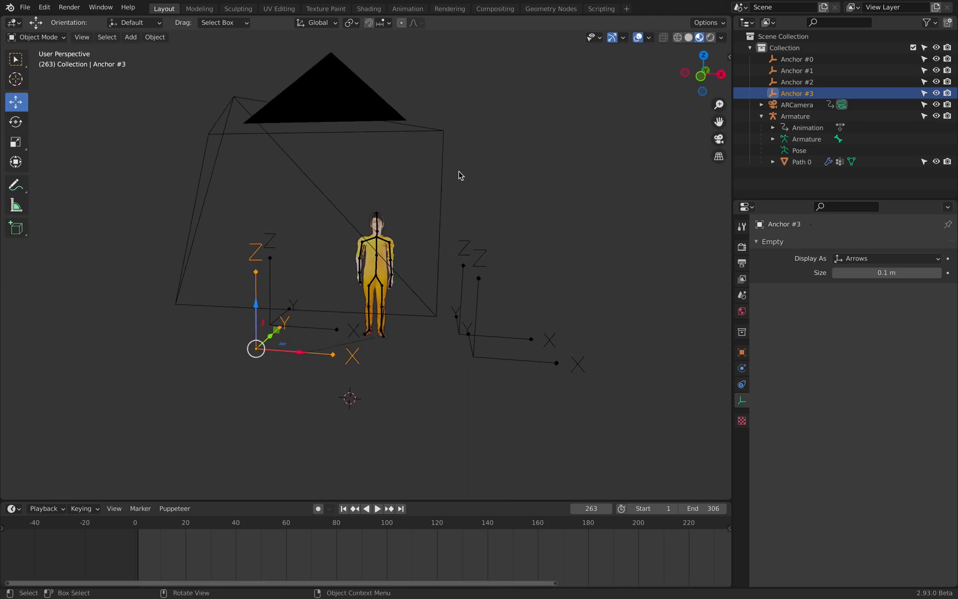
# Select the ARCamera and review its movie clip background settings, including the proxy render size options.
pyautogui.click(439, 135)
pyautogui.scroll(-6, 865, 488)
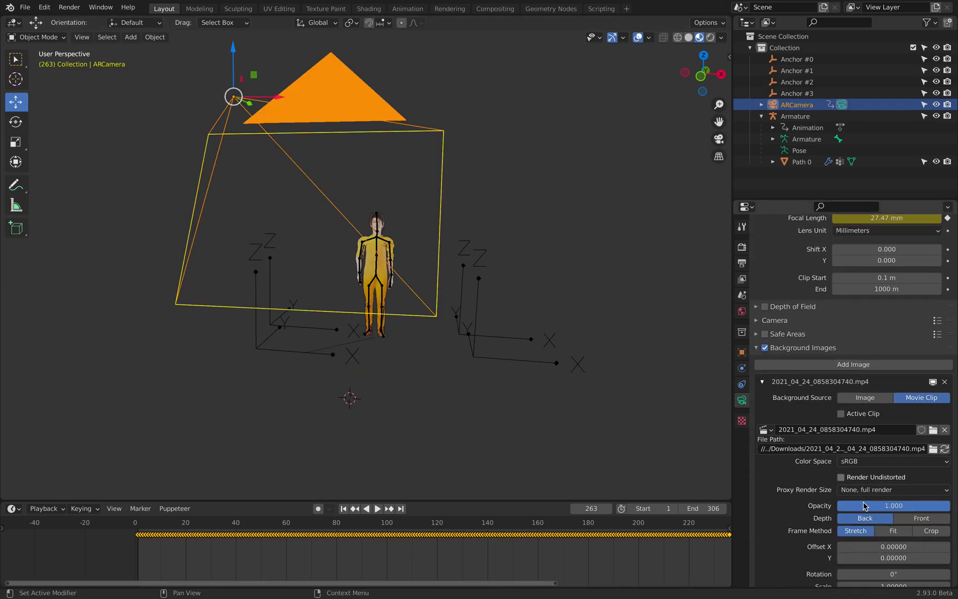
pyautogui.scroll(-3, 869, 482)
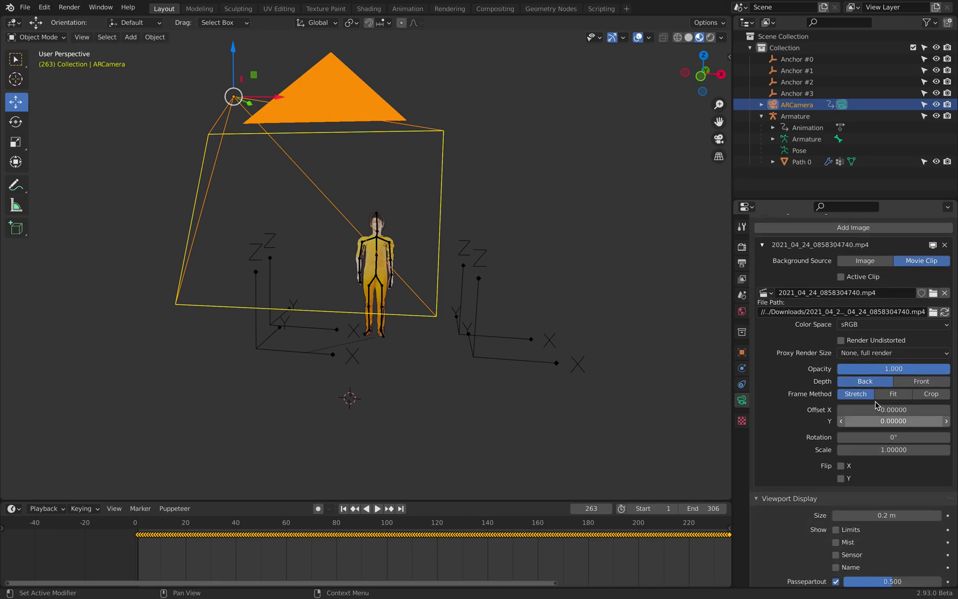
pyautogui.scroll(-1, 877, 346)
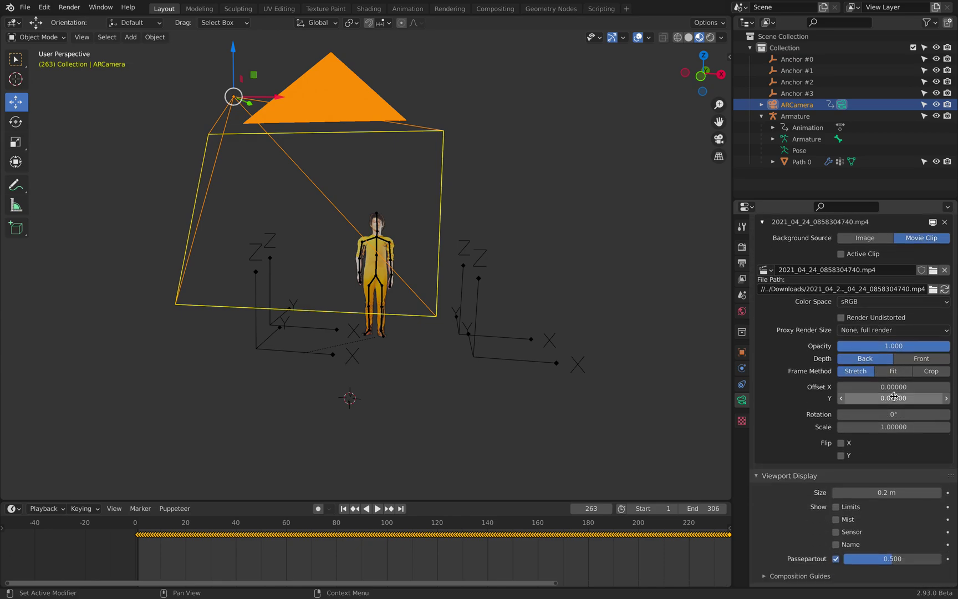
pyautogui.click(900, 330)
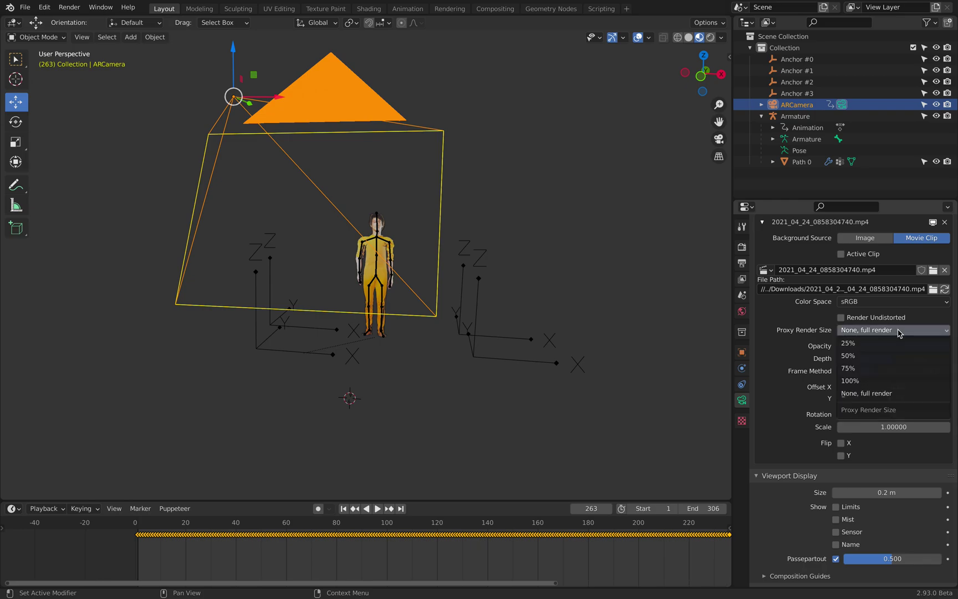
pyautogui.click(840, 328)
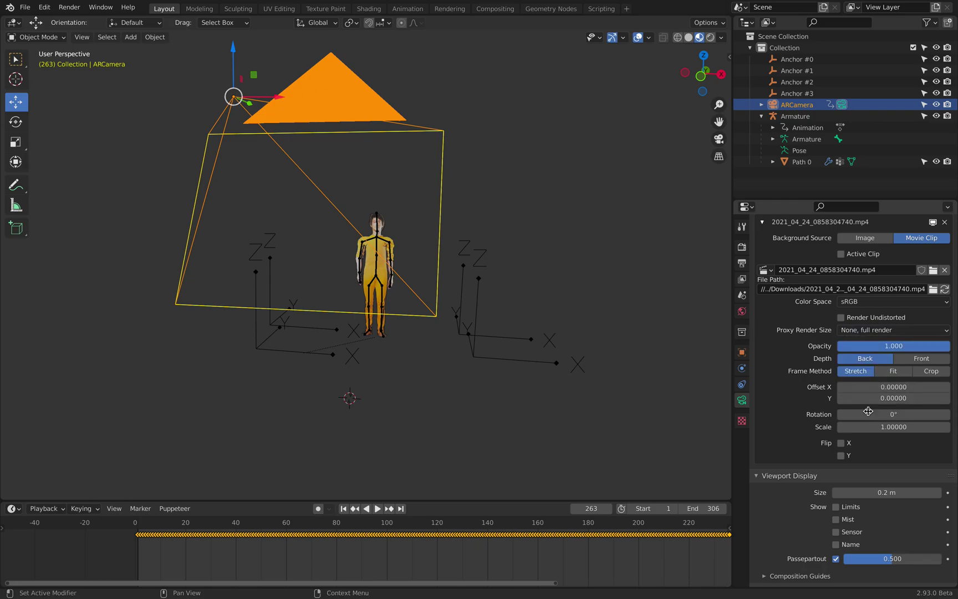
# Scrub the animation from the camera view to frame 55 and examine the ARCamera's tracked position relative to the character and anchors.
pyautogui.moveTo(547, 332); pyautogui.dragTo(593, 272, button='middle')
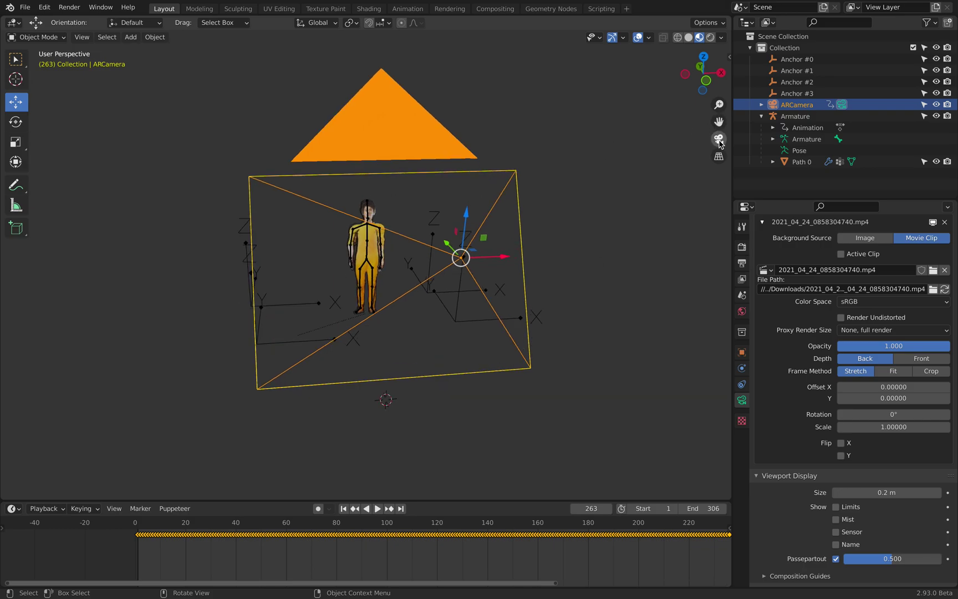
pyautogui.click(719, 138)
pyautogui.moveTo(172, 524); pyautogui.dragTo(273, 523)
pyautogui.scroll(-3, 355, 538)
pyautogui.moveTo(382, 534); pyautogui.dragTo(306, 524, button='middle')
pyautogui.moveTo(305, 524); pyautogui.dragTo(219, 516)
pyautogui.moveTo(480, 248); pyautogui.dragTo(466, 216, button='middle')
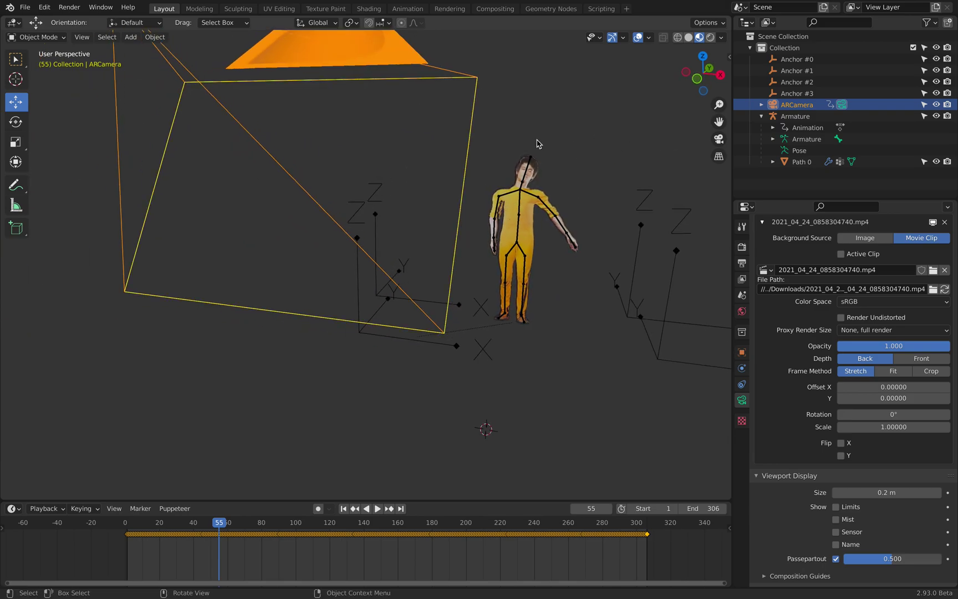
pyautogui.moveTo(474, 218); pyautogui.dragTo(513, 225, button='middle')
# Switch to the Downloads folder in Finder and view the RPReplay screen recording of the AR tracking capture.
pyautogui.hotkey('ctrl', 'Left')
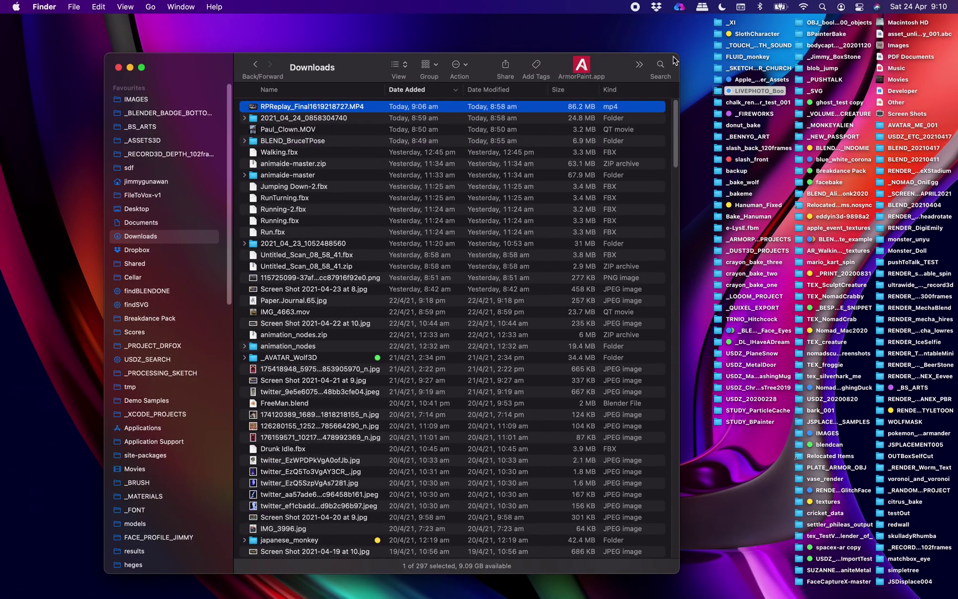
pyautogui.moveTo(673, 59); pyautogui.dragTo(642, 72)
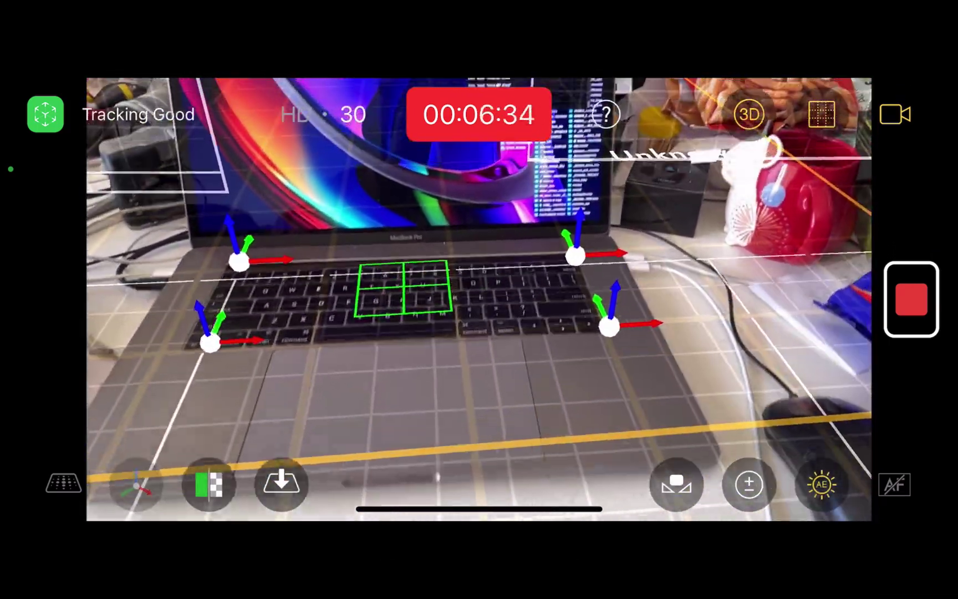
pyautogui.moveTo(940, 293)
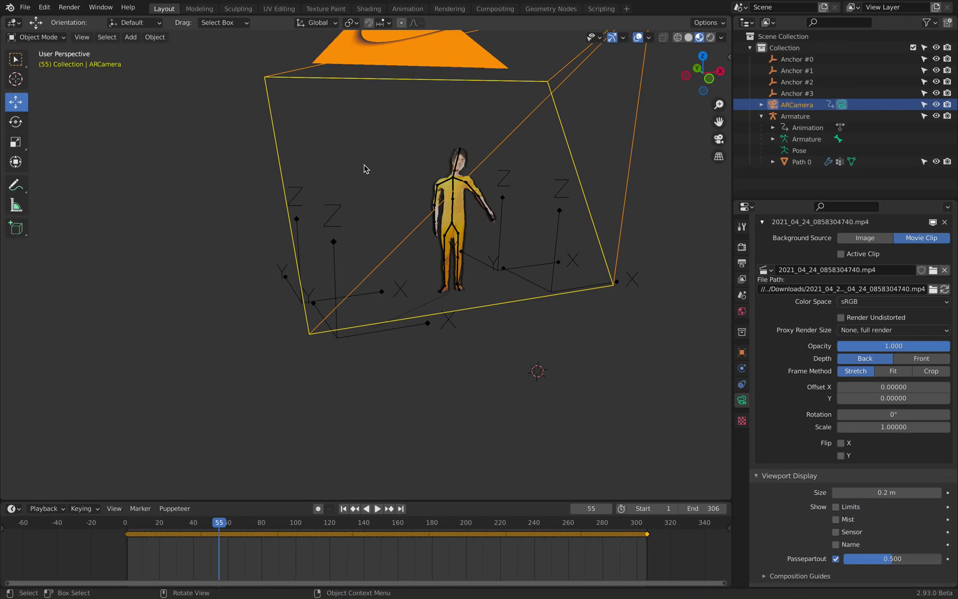
# Return to Blender and create a new file from the General template.
pyautogui.moveTo(364, 166)
pyautogui.mouseDown(button='middle')
pyautogui.moveTo(336, 158)
pyautogui.moveTo(360, 146)
pyautogui.mouseUp(button='middle')
pyautogui.click(21, 6)
pyautogui.moveTo(46, 20)
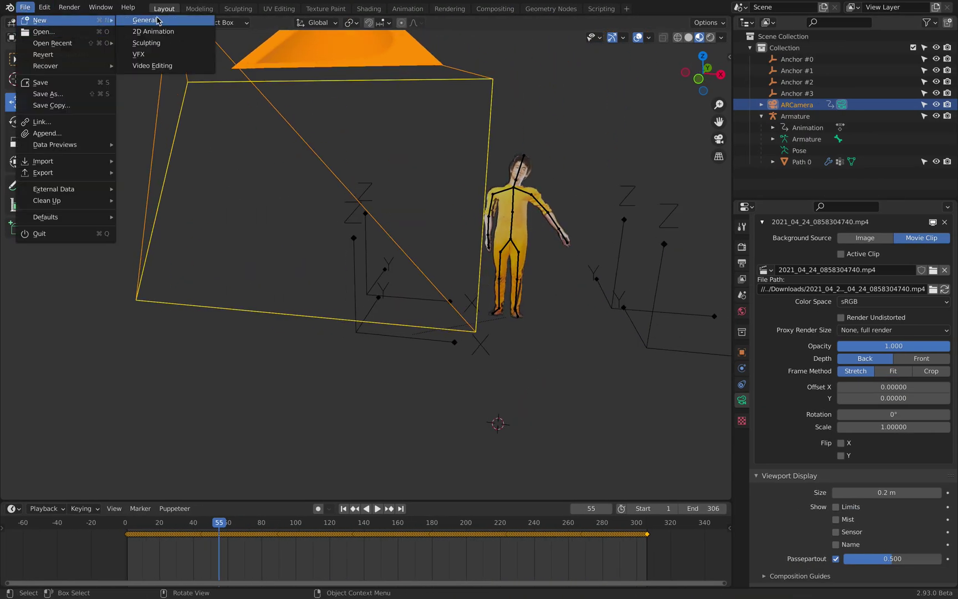
pyautogui.click(158, 19)
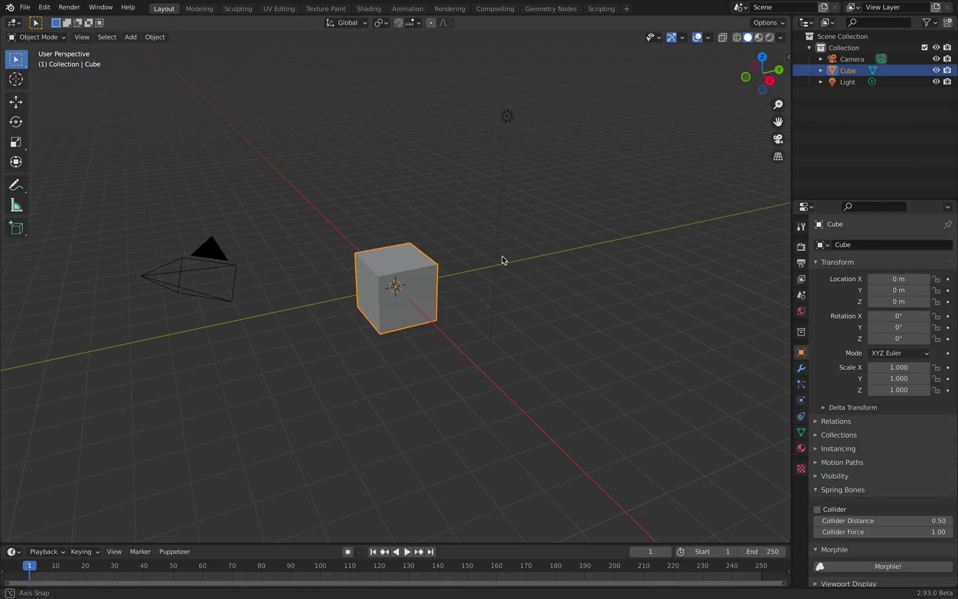
# Delete the default camera, cube and light from the new scene.
pyautogui.moveTo(502, 261); pyautogui.dragTo(541, 254, button='middle')
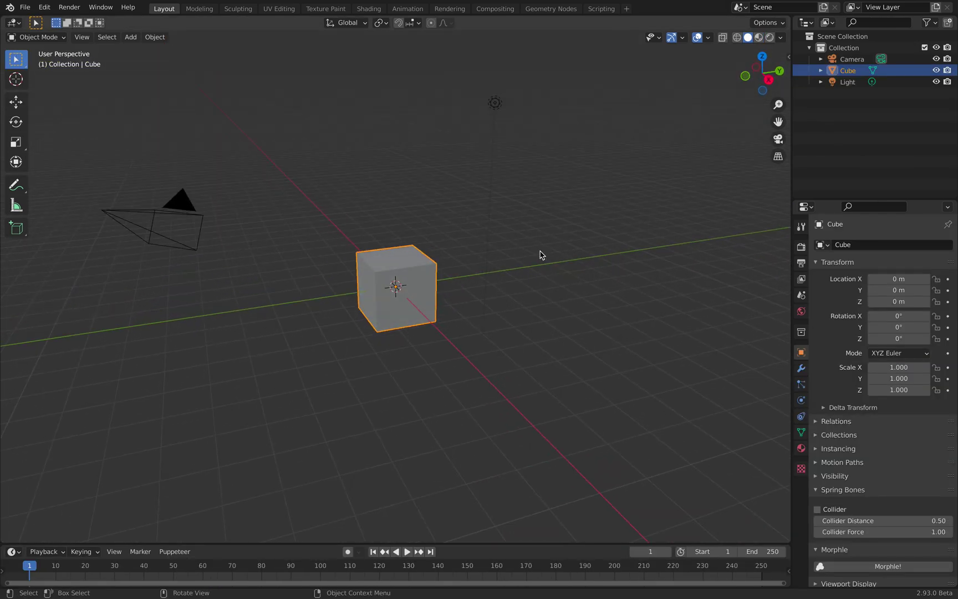
pyautogui.press('a')
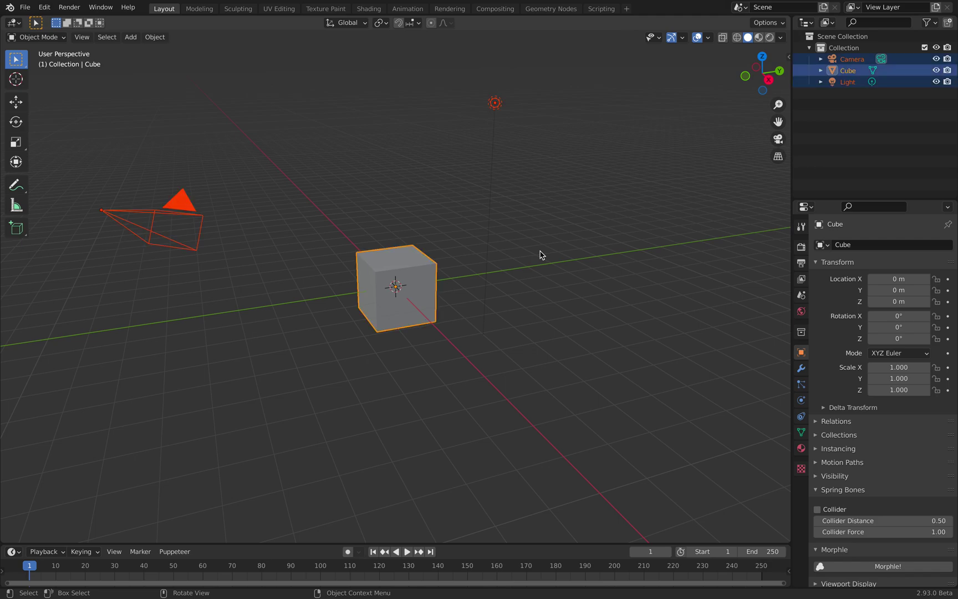
pyautogui.press('x')
pyautogui.click(511, 255)
# Find the HitFilm AR importer add-on in the preferences by searching "hit", review its details, and close the preferences.
pyautogui.click(45, 8)
pyautogui.click(82, 182)
pyautogui.click(328, 69)
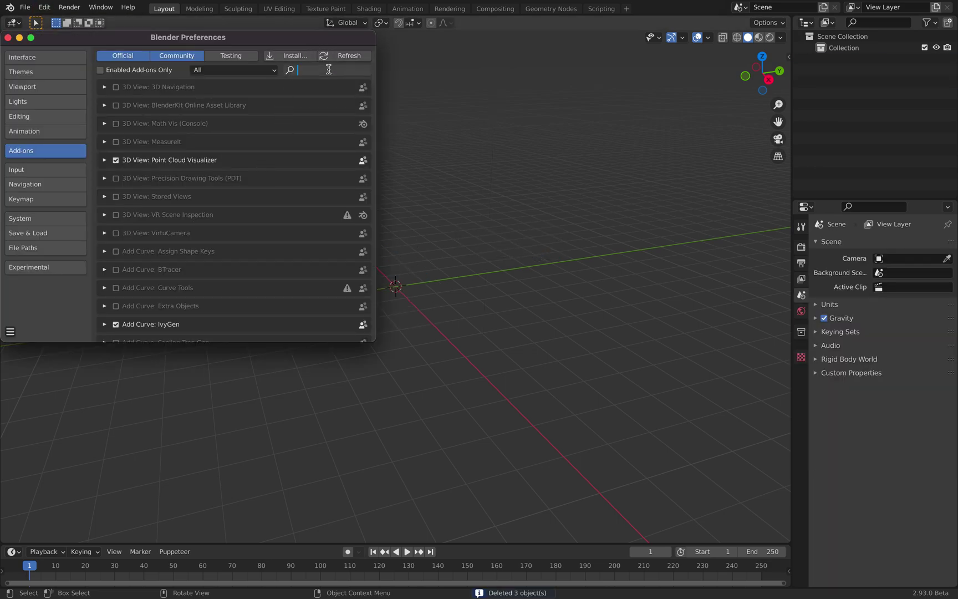
pyautogui.write('hit')
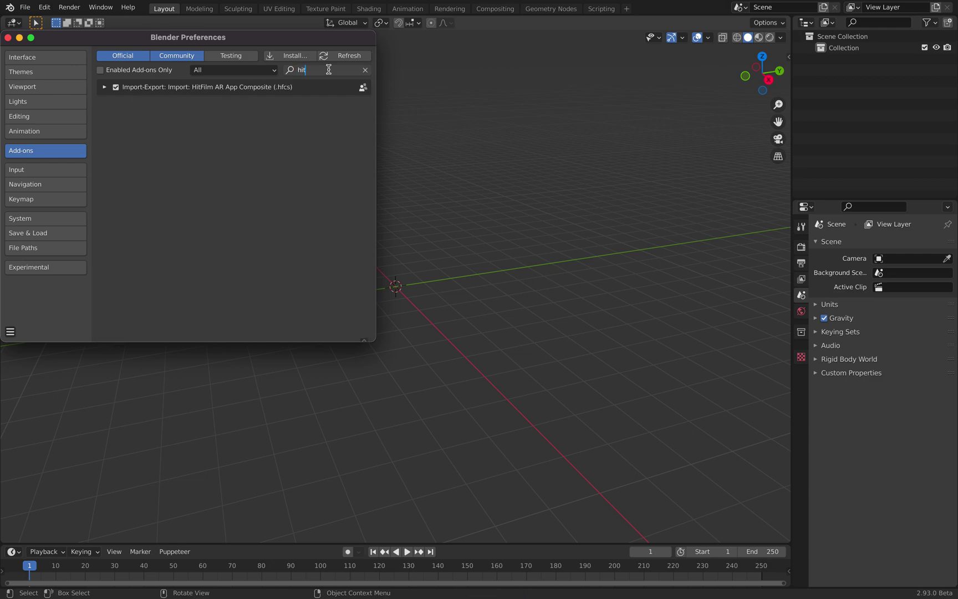
pyautogui.moveTo(202, 39); pyautogui.dragTo(263, 51)
pyautogui.click(166, 103)
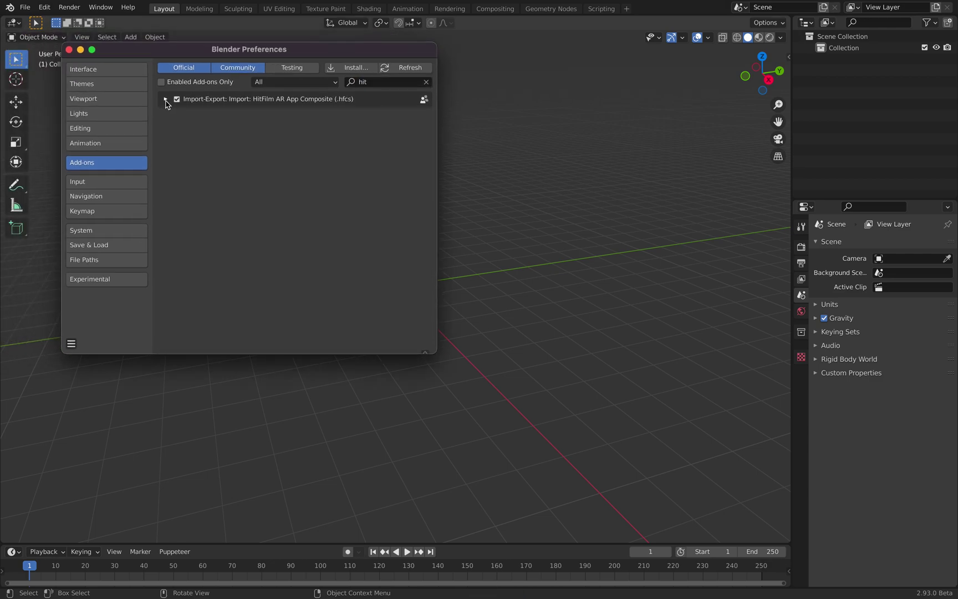
pyautogui.click(166, 100)
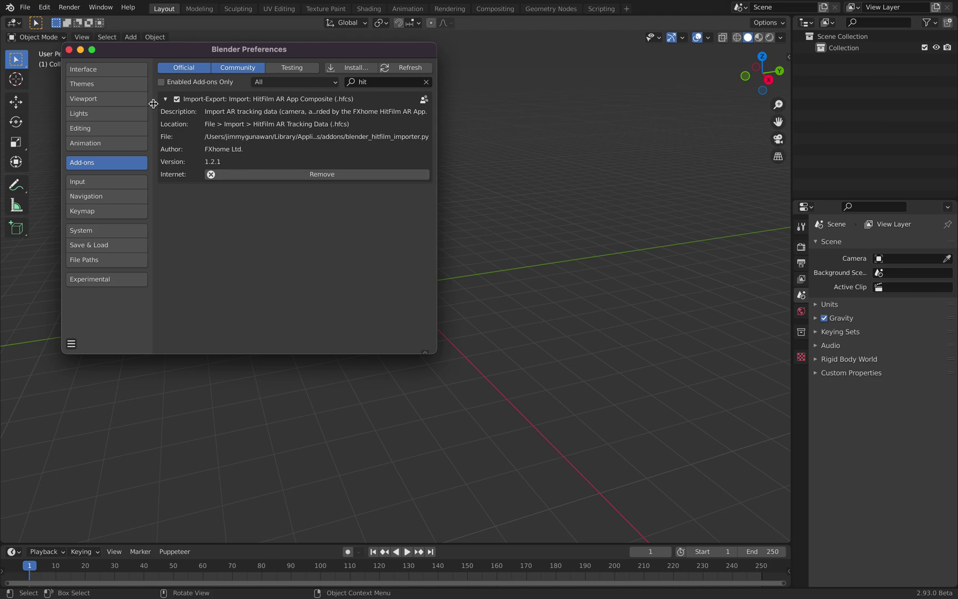
pyautogui.click(69, 50)
# Import the HitFilm AR tracking data file 2021_04_24_0858304740.hfcs from its folder in Downloads.
pyautogui.click(25, 7)
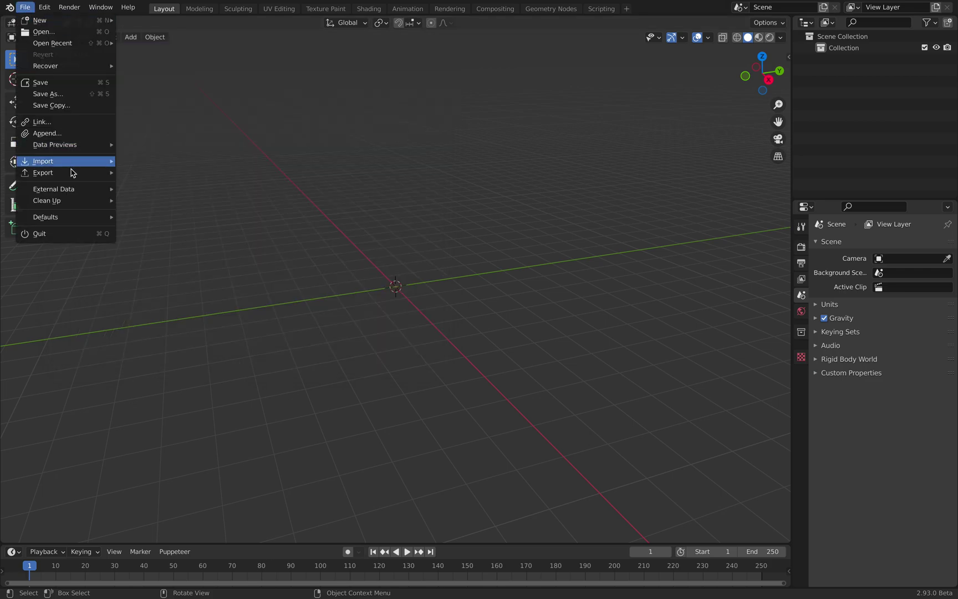
pyautogui.moveTo(70, 165)
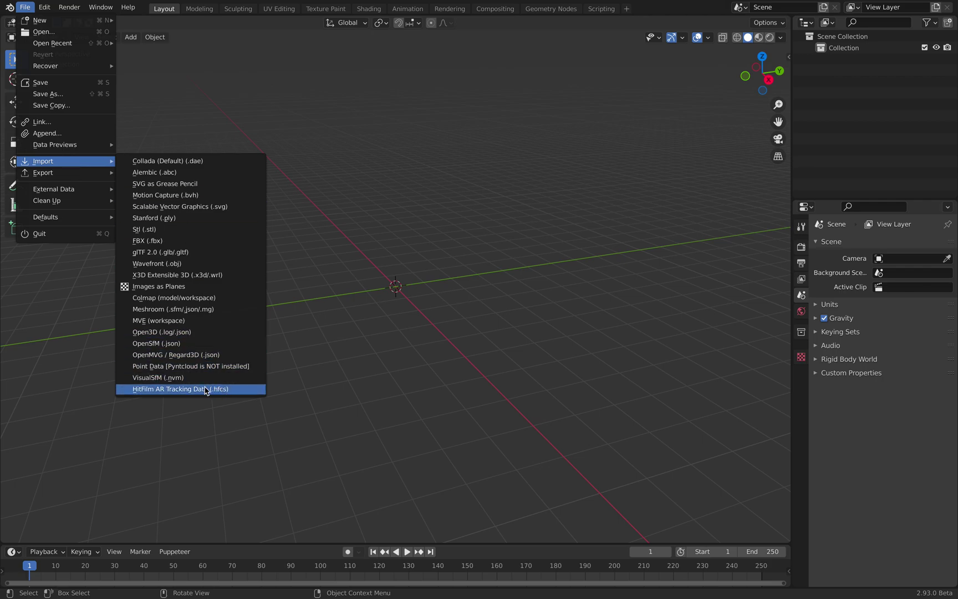
pyautogui.click(211, 391)
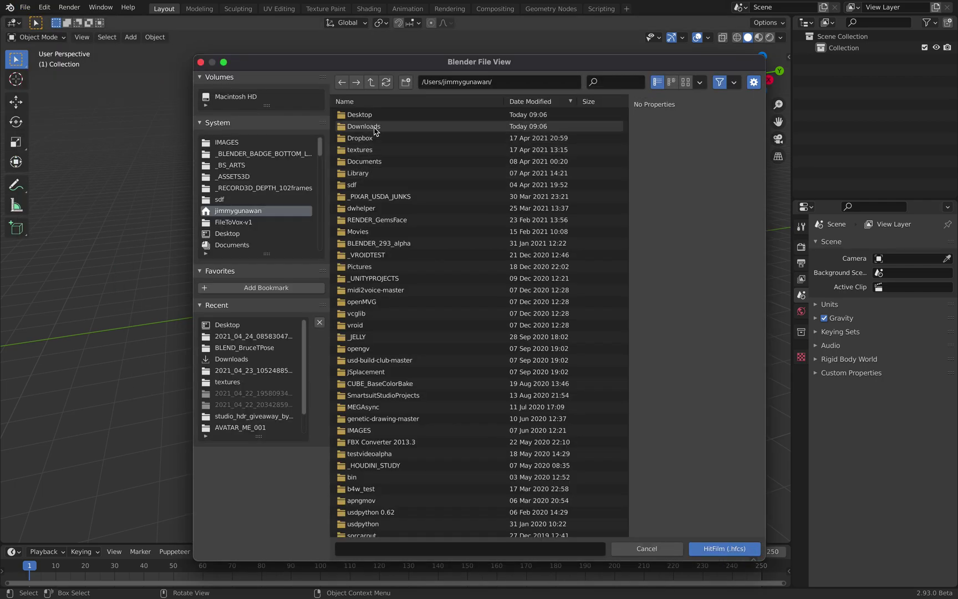
pyautogui.doubleClick(377, 127)
pyautogui.click(438, 114)
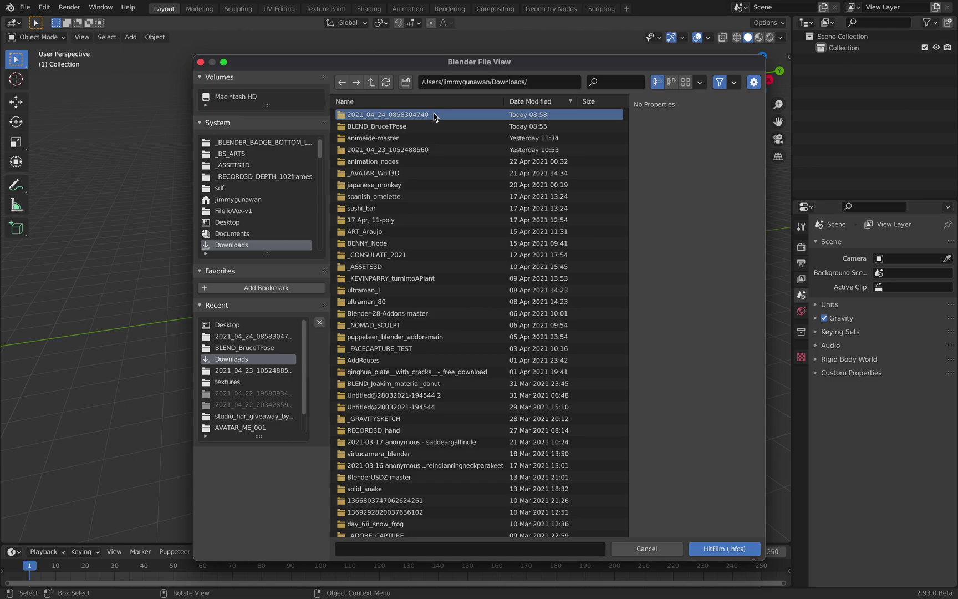
pyautogui.doubleClick(434, 115)
pyautogui.click(418, 116)
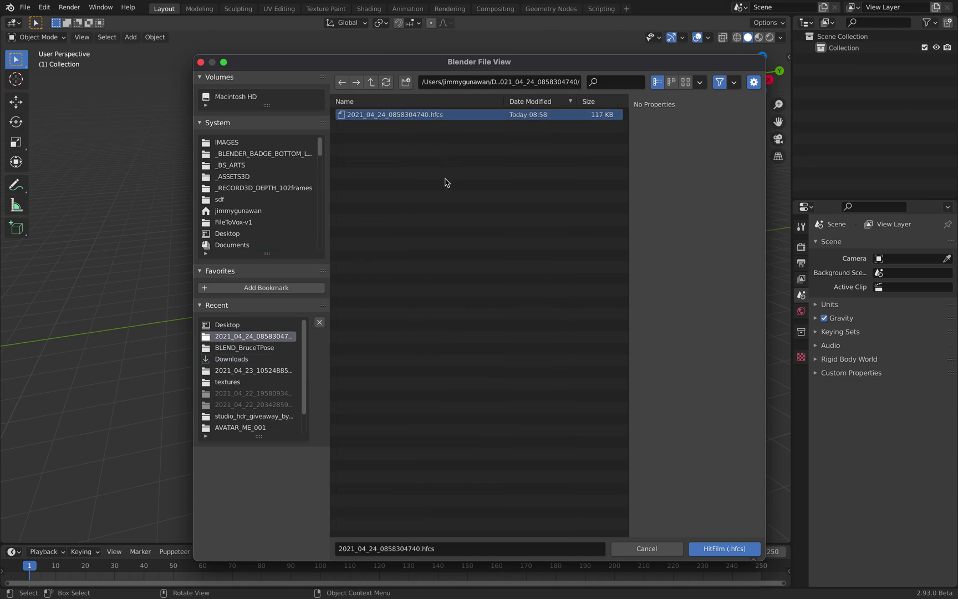
pyautogui.click(707, 547)
pyautogui.scroll(5, 457, 280)
pyautogui.moveTo(455, 267); pyautogui.dragTo(366, 199, button='middle')
pyautogui.hotkey('ctrl', 'Left')
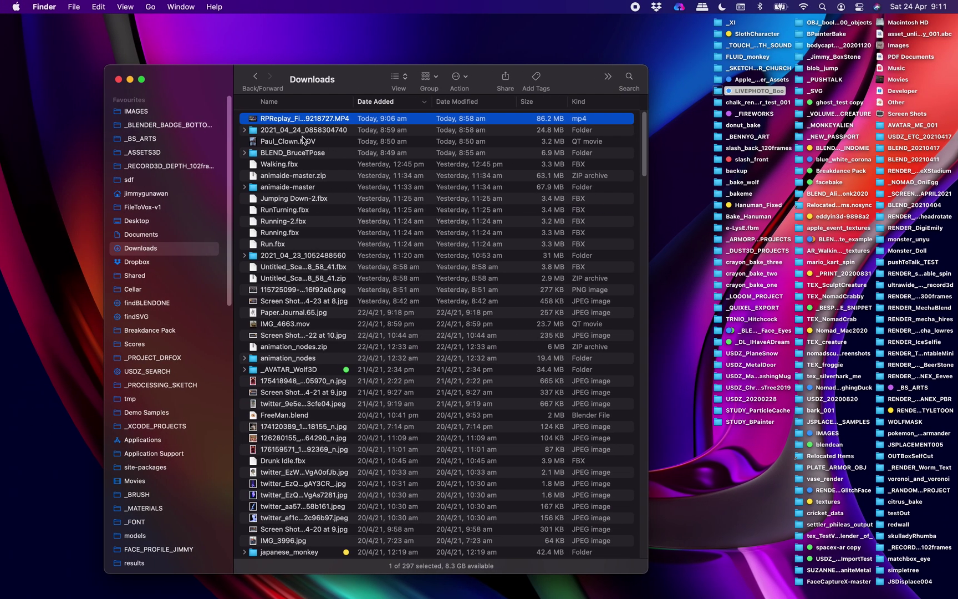
pyautogui.doubleClick(299, 134)
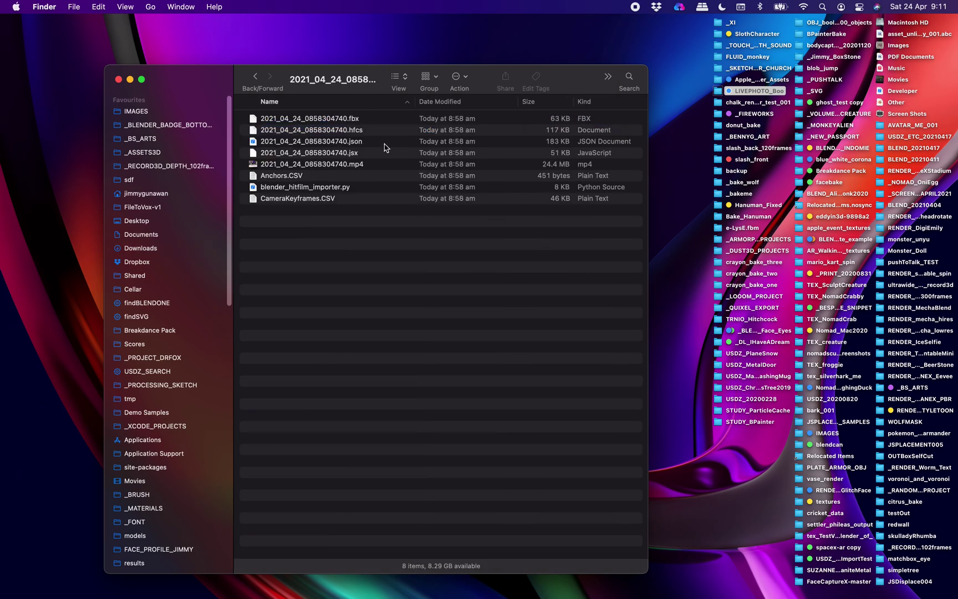
pyautogui.moveTo(669, 71); pyautogui.dragTo(709, 67)
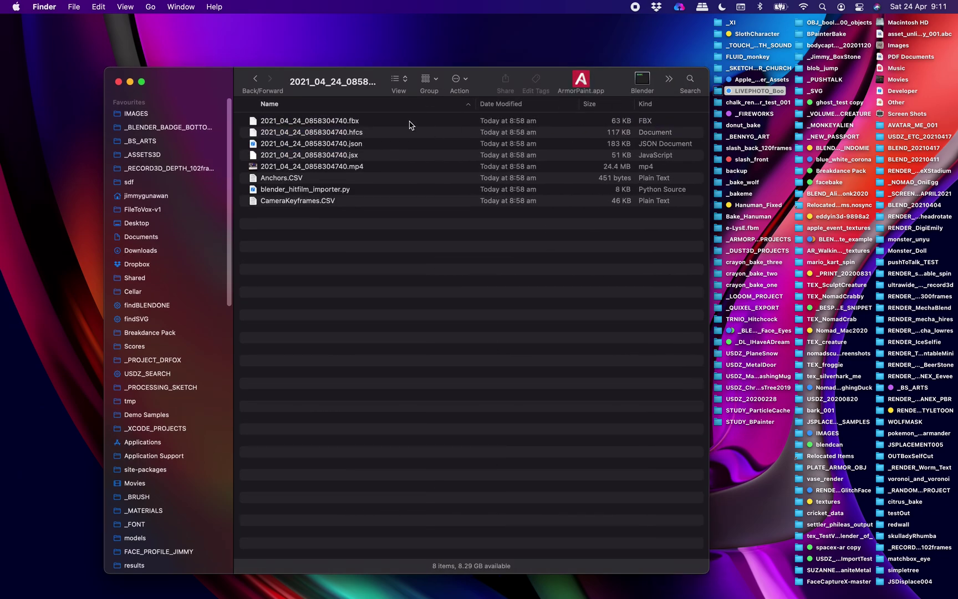
# Preview 2021_04_24_0858304740.mp4, close the preview, and look over the importer script and the .hfcs tracking file.
pyautogui.click(371, 167)
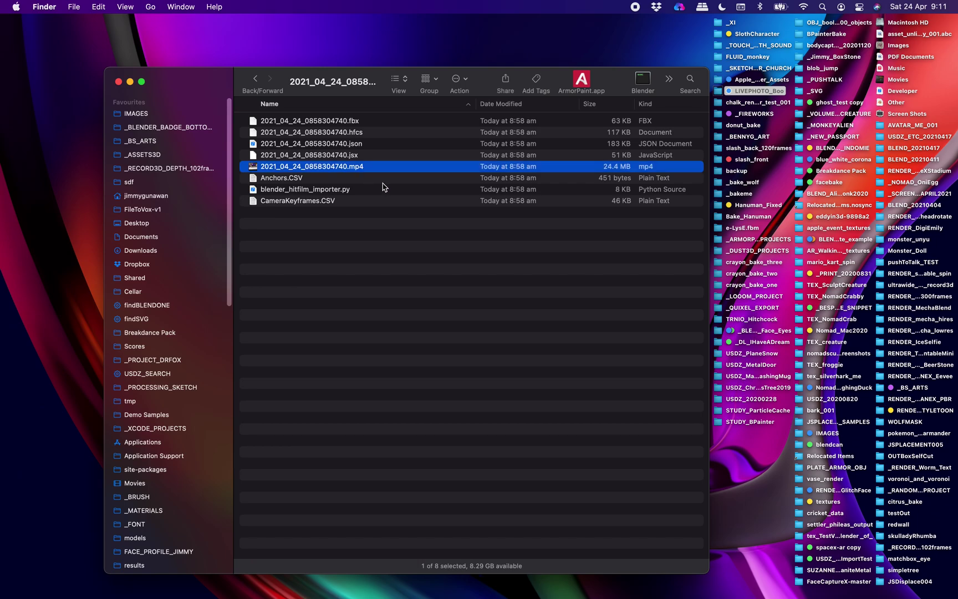
pyautogui.press('space')
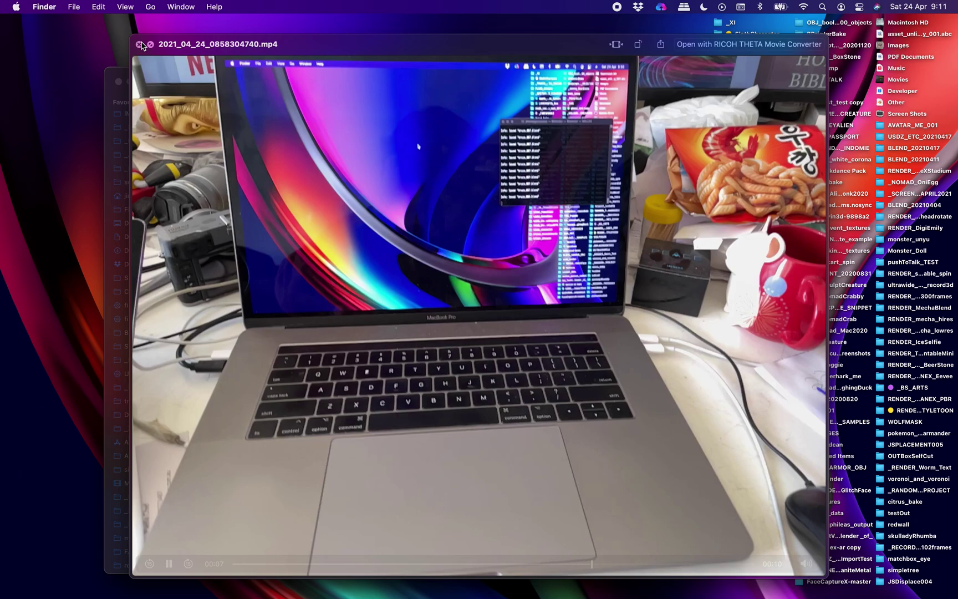
pyautogui.click(139, 44)
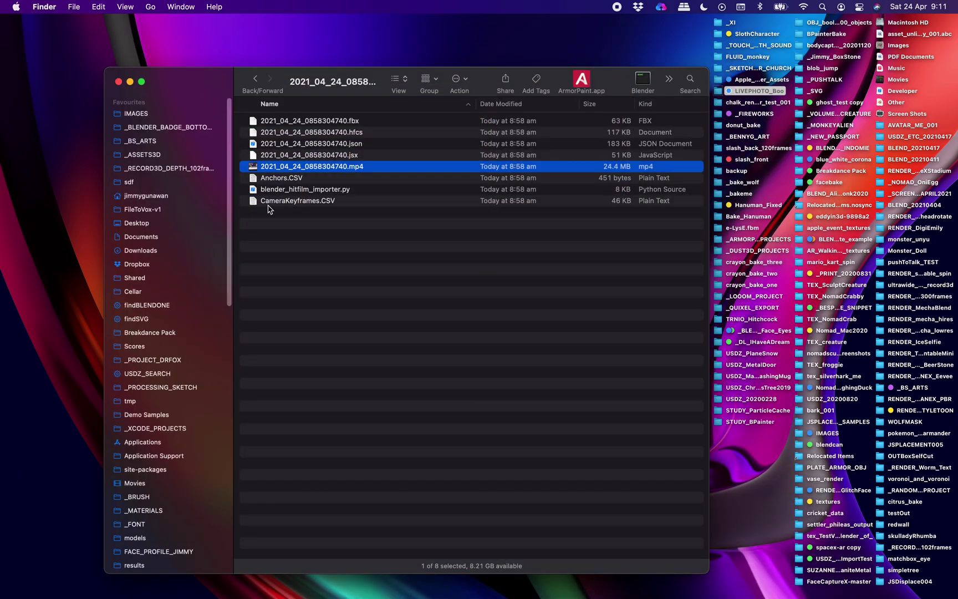
pyautogui.click(322, 178)
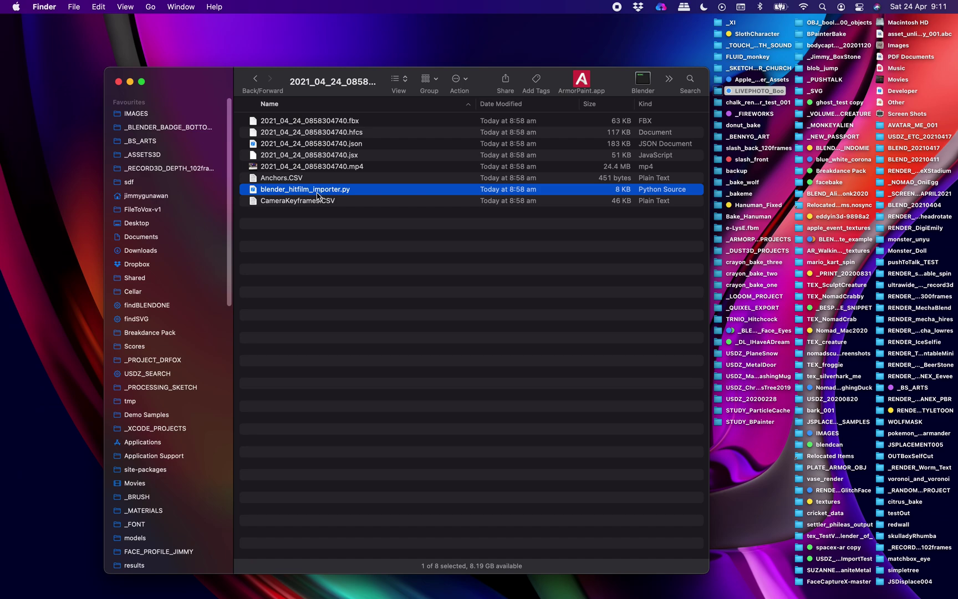
pyautogui.click(363, 135)
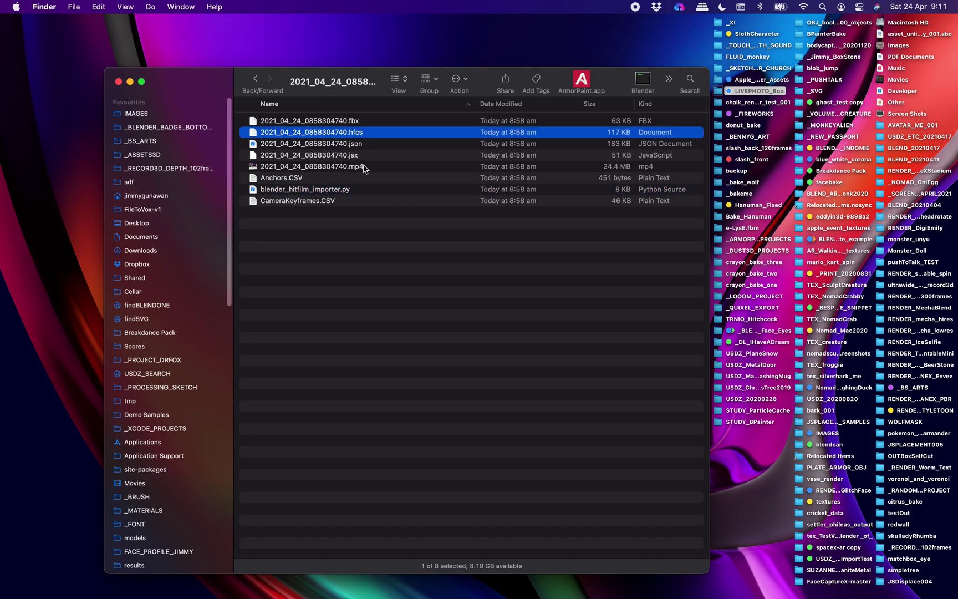
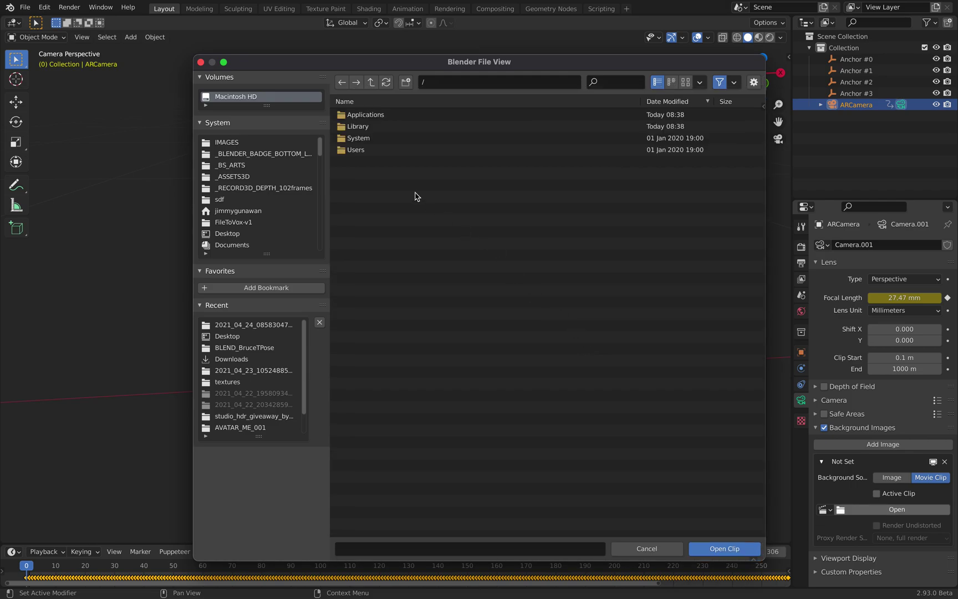
# Switch to Blender and load 2021_04_24_0858304740.mp4 from its Downloads folder as the ARCamera's background movie clip.
pyautogui.scroll(-2, 275, 216)
pyautogui.click(273, 234)
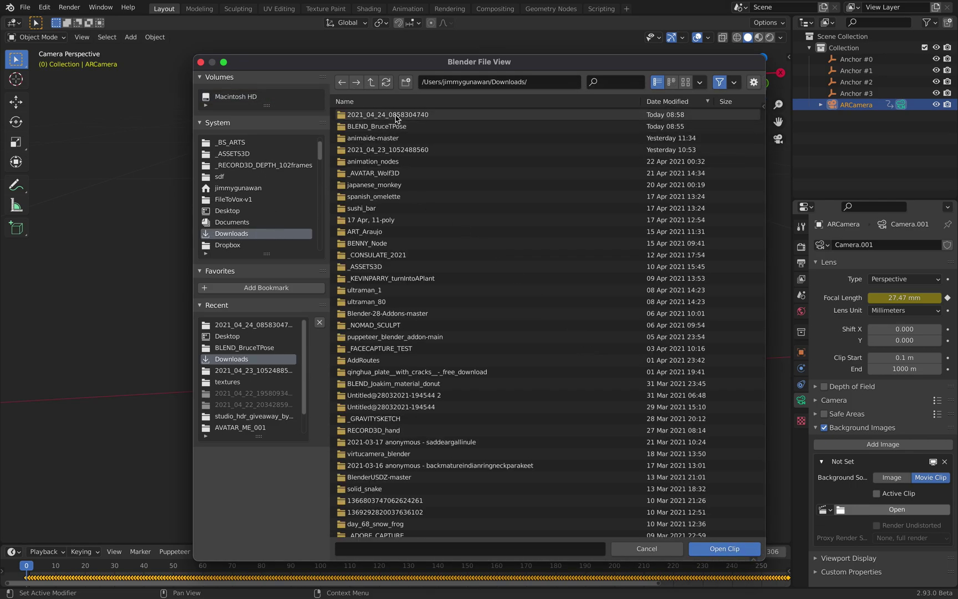
pyautogui.doubleClick(395, 115)
pyautogui.click(396, 115)
pyautogui.click(735, 549)
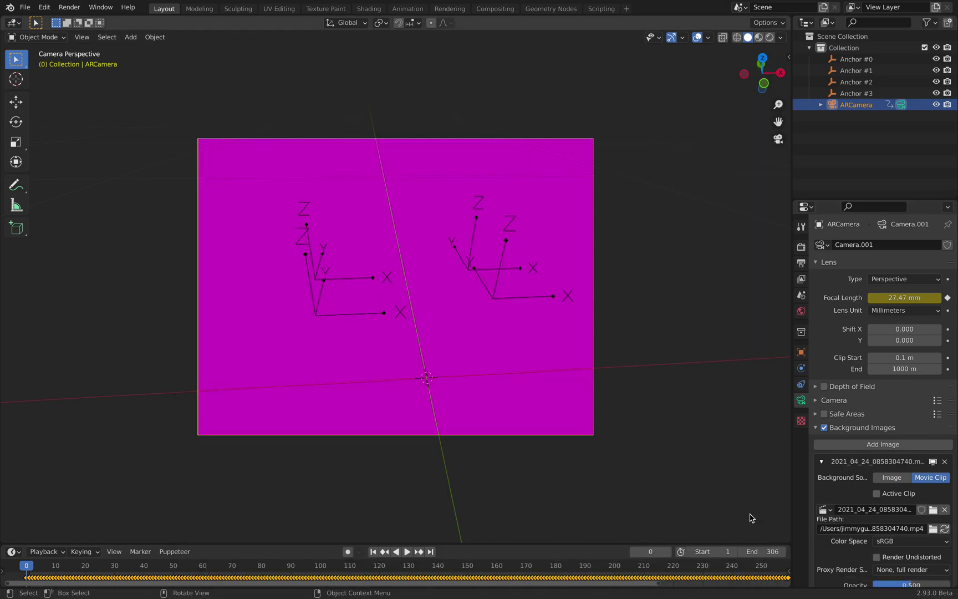
# Enlarge the timeline area, fit the whole animation range in it, and go to frame 60.
pyautogui.scroll(-1, 581, 467)
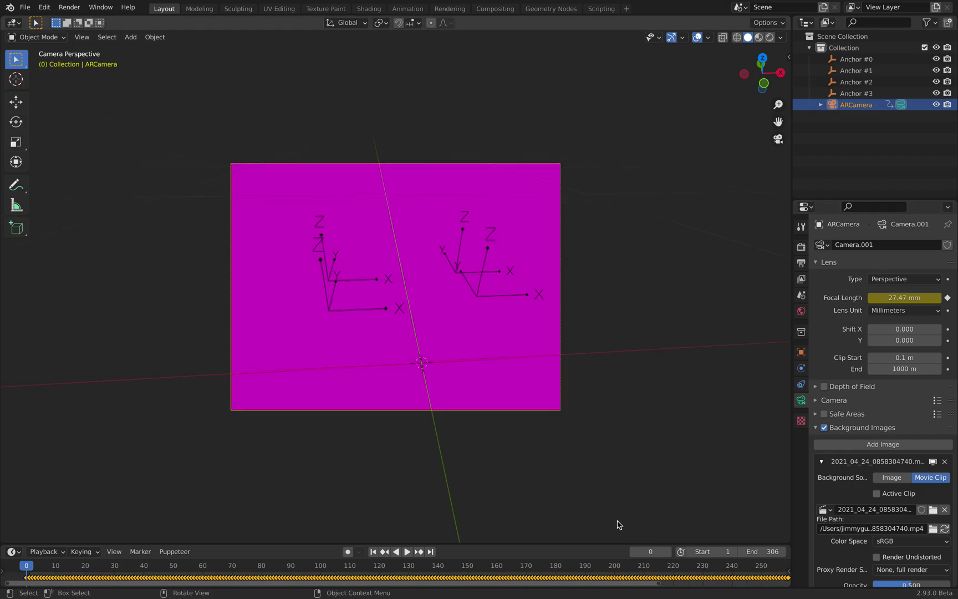
pyautogui.moveTo(619, 542); pyautogui.dragTo(602, 481)
pyautogui.scroll(-2, 359, 518)
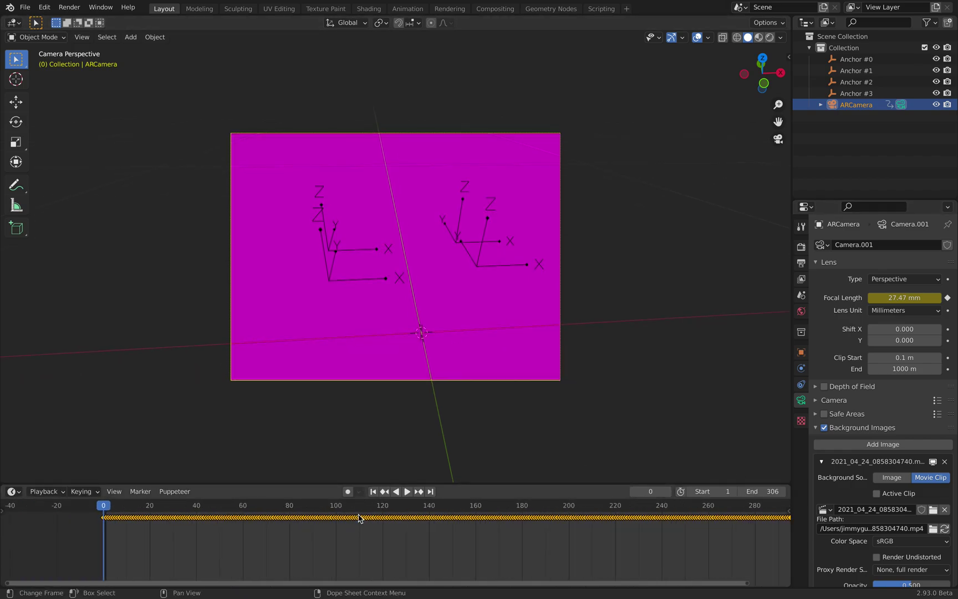
pyautogui.scroll(-2, 358, 519)
pyautogui.moveTo(391, 512); pyautogui.dragTo(284, 513)
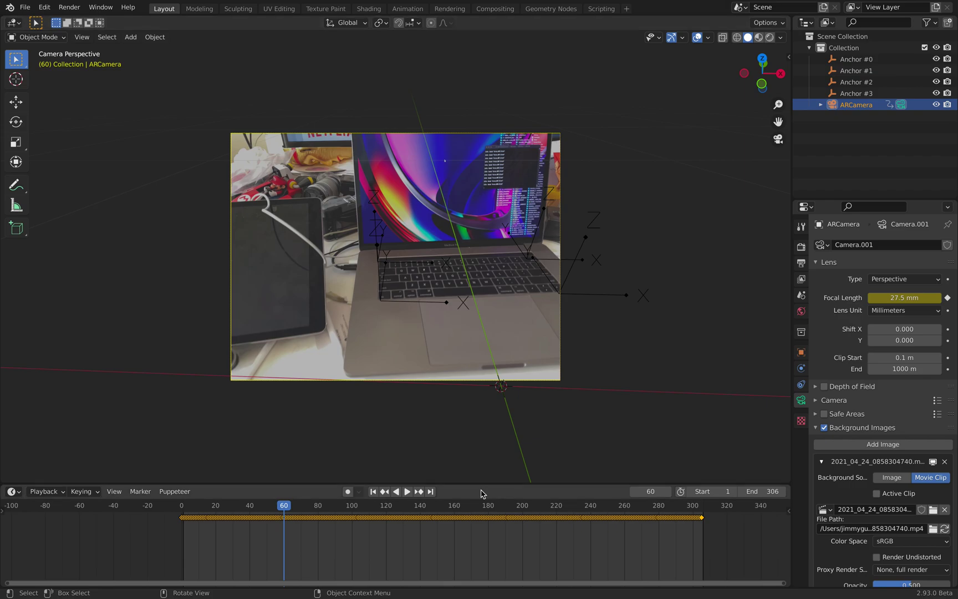
# Set the camera background clip's opacity to 1.000 and deselect the camera.
pyautogui.scroll(-2, 914, 554)
pyautogui.moveTo(911, 551); pyautogui.dragTo(948, 551)
pyautogui.click(474, 215)
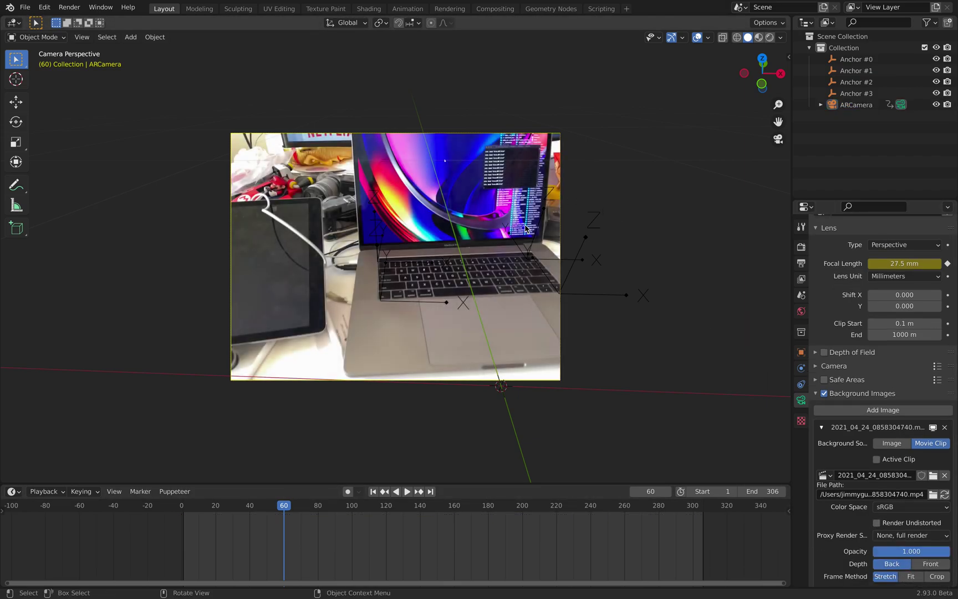
# Add a Monkey mesh to the scene.
pyautogui.hotkey('shift', 'a')
pyautogui.moveTo(521, 224)
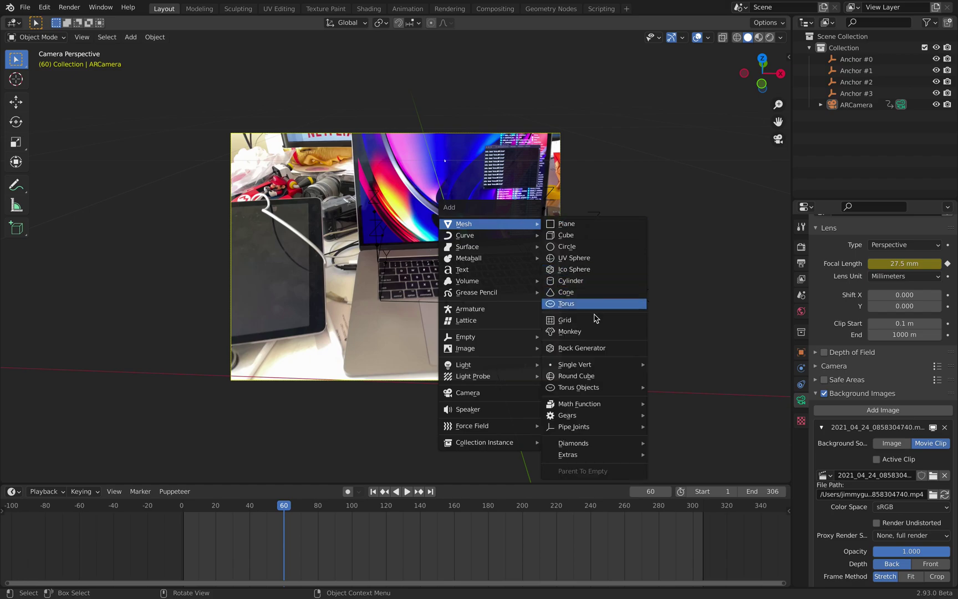
pyautogui.click(595, 332)
pyautogui.press('s')
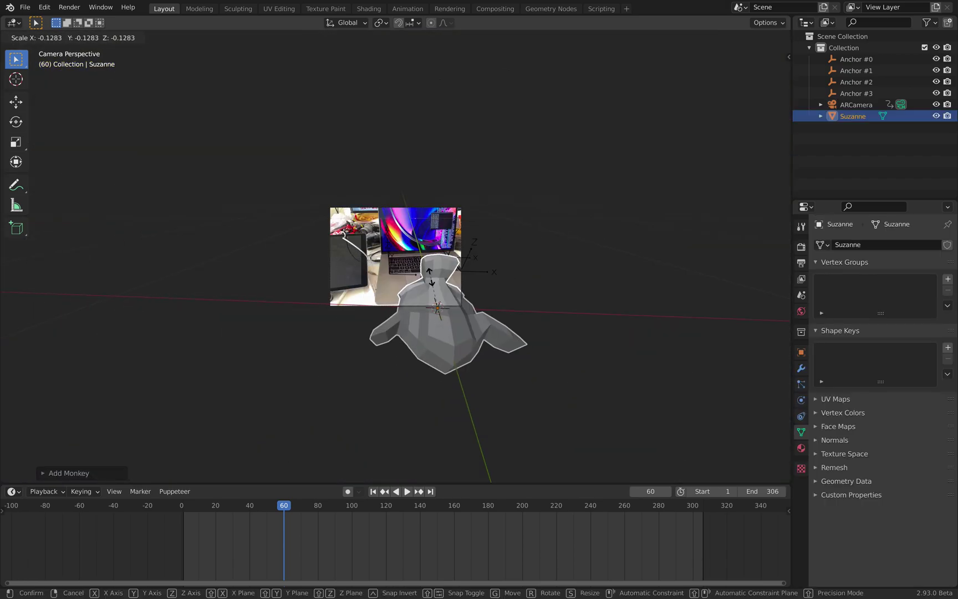
pyautogui.click(449, 287)
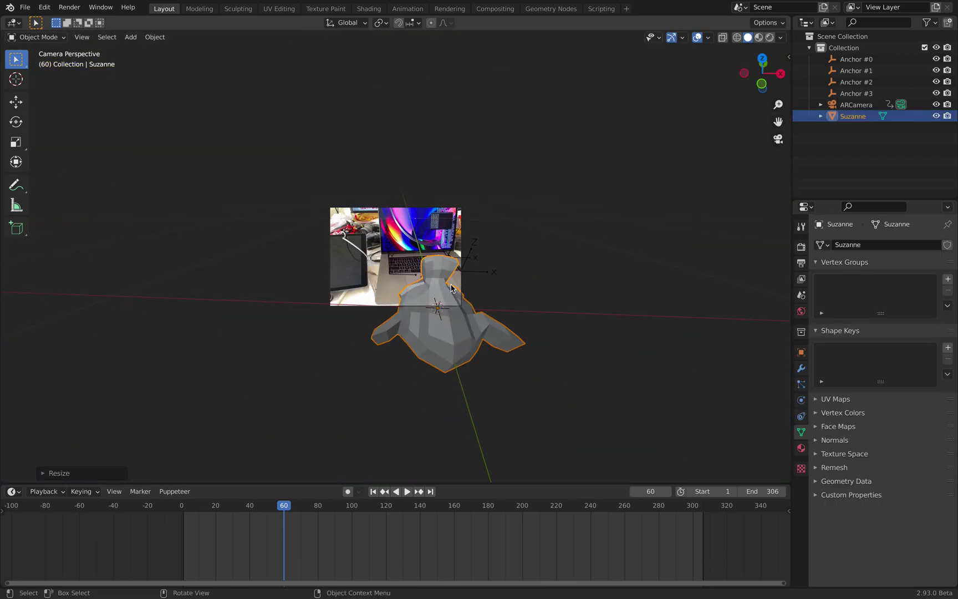
pyautogui.hotkey('ctrl', 'z')
# Leave the camera view and scale the monkey head down at the world origin.
pyautogui.scroll(-12, 515, 260)
pyautogui.moveTo(532, 292); pyautogui.dragTo(513, 226, button='middle')
pyautogui.press('s')
pyautogui.click(440, 273)
pyautogui.moveTo(440, 273); pyautogui.dragTo(450, 252, button='middle')
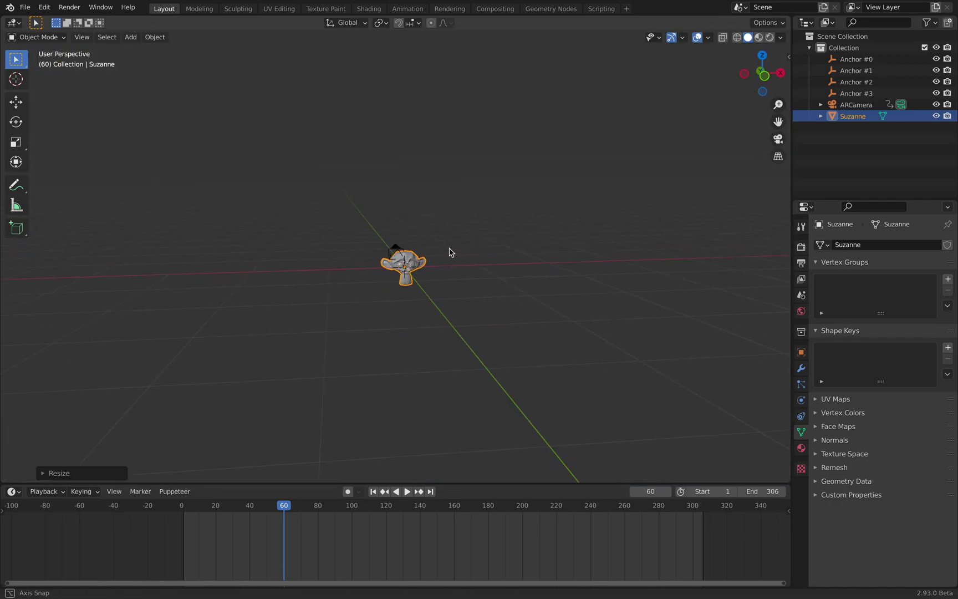
# In front view, raise the monkey above the ground line and rotate it freely to tilt the head.
pyautogui.click(762, 79)
pyautogui.scroll(4, 545, 180)
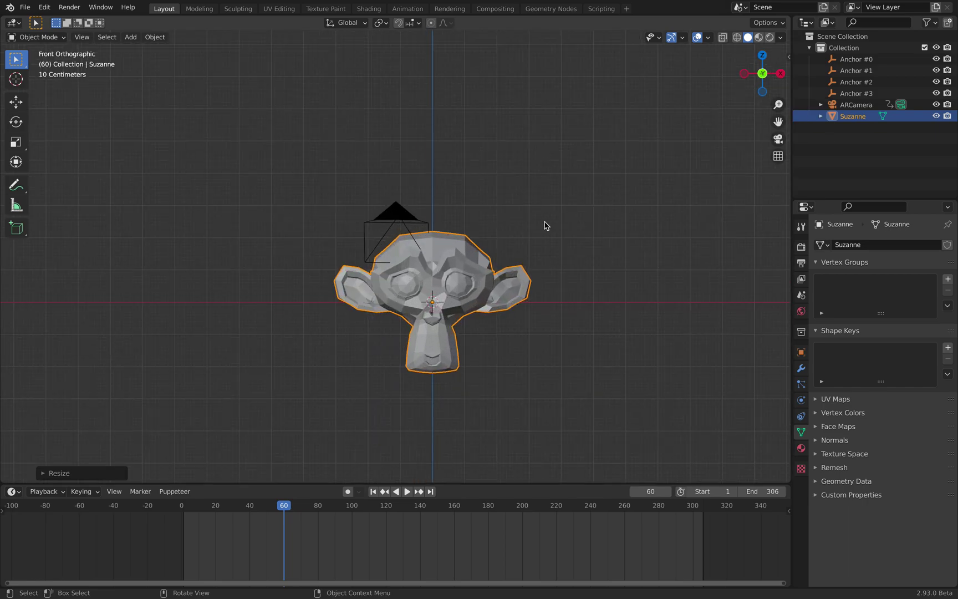
pyautogui.press('g')
pyautogui.click(530, 177)
pyautogui.press('r')
pyautogui.click(475, 98)
pyautogui.press('r')
pyautogui.press('r')
pyautogui.click(529, 164)
pyautogui.press('r')
pyautogui.click(536, 178)
# Fine-tune the monkey's position and rotation so its ear and chin rest on the ground line.
pyautogui.press('g')
pyautogui.click(543, 194)
pyautogui.press('r')
pyautogui.press('r')
pyautogui.click(546, 195)
pyautogui.press('g')
pyautogui.press('r')
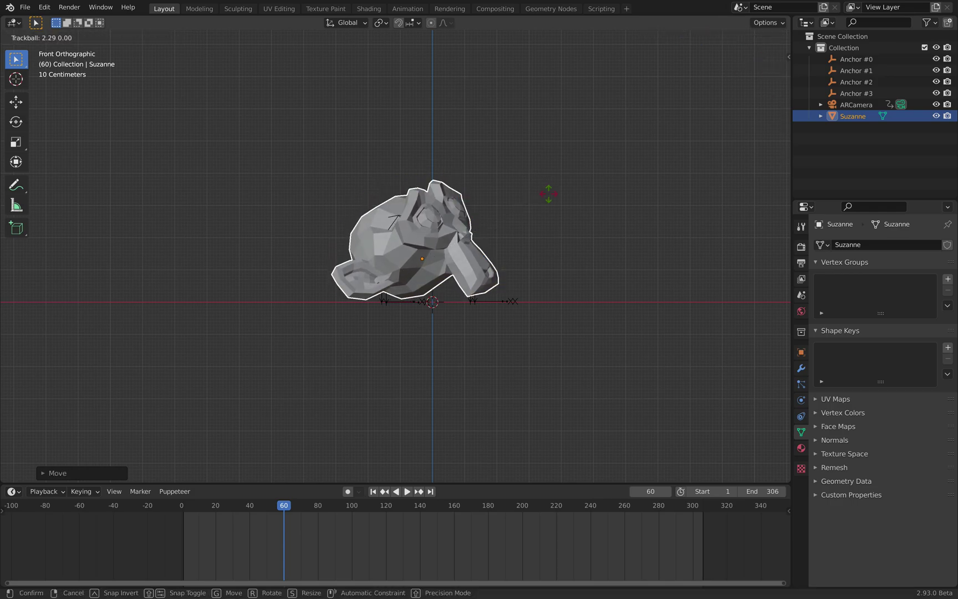
pyautogui.click(547, 198)
pyautogui.press('r')
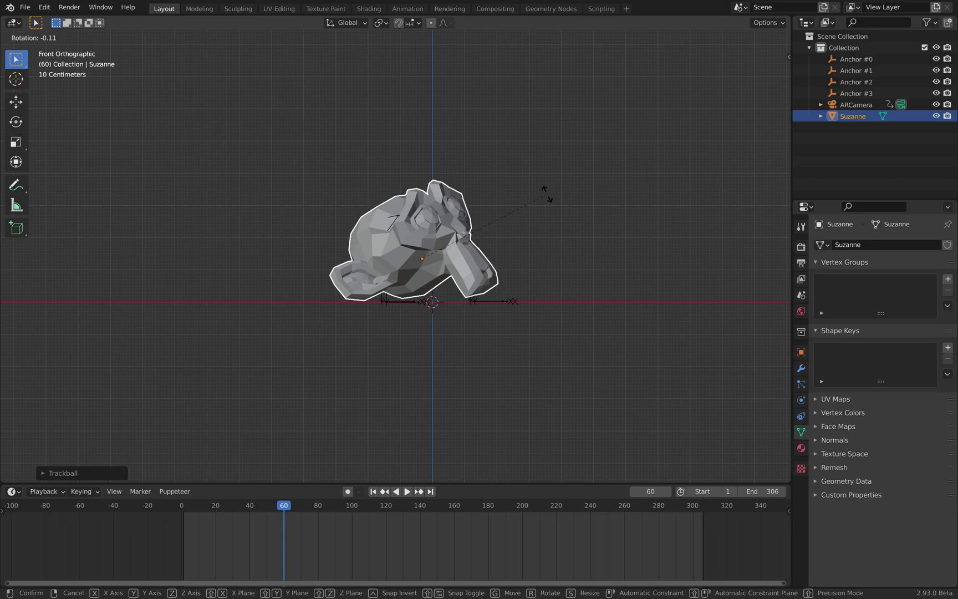
pyautogui.click(546, 194)
# Add a level 2 subdivision surface to the monkey and shade it smooth.
pyautogui.hotkey('ctrl', '2')
pyautogui.rightClick(474, 222)
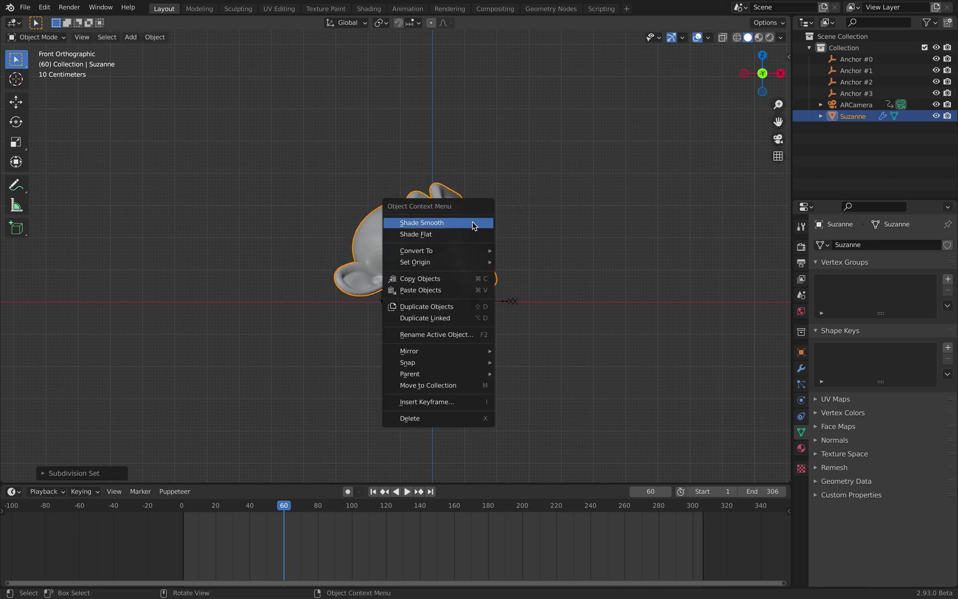
pyautogui.click(475, 223)
# Rescale the monkey near the anchors and reposition it on the ground line in front view.
pyautogui.moveTo(502, 253); pyautogui.dragTo(511, 301, button='middle')
pyautogui.moveTo(722, 134); pyautogui.dragTo(457, 282, button='middle')
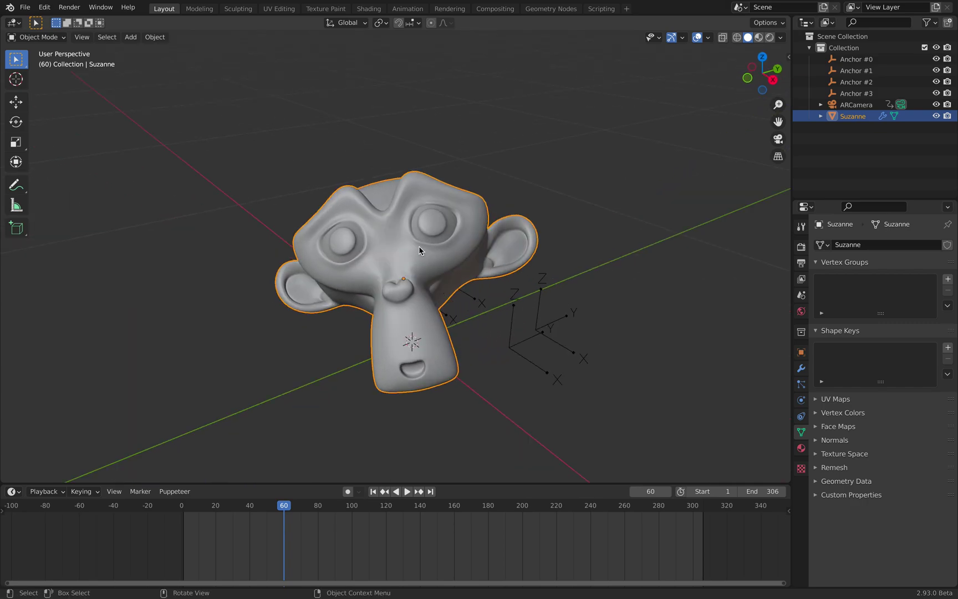
pyautogui.press('s')
pyautogui.click(438, 270)
pyautogui.moveTo(507, 263); pyautogui.dragTo(543, 247, button='middle')
pyautogui.click(765, 72)
pyautogui.press('g')
pyautogui.click(538, 241)
pyautogui.press('s')
pyautogui.click(579, 242)
pyautogui.press('g')
pyautogui.click(601, 242)
# Move the monkey back along the Y axis over the laptop keyboard and return to the camera view.
pyautogui.moveTo(600, 242); pyautogui.dragTo(434, 267, button='middle')
pyautogui.press('g')
pyautogui.press('y')
pyautogui.click(509, 285)
pyautogui.press('g')
pyautogui.press('y')
pyautogui.click(537, 302)
pyautogui.moveTo(537, 302); pyautogui.dragTo(619, 222, button='middle')
pyautogui.click(777, 139)
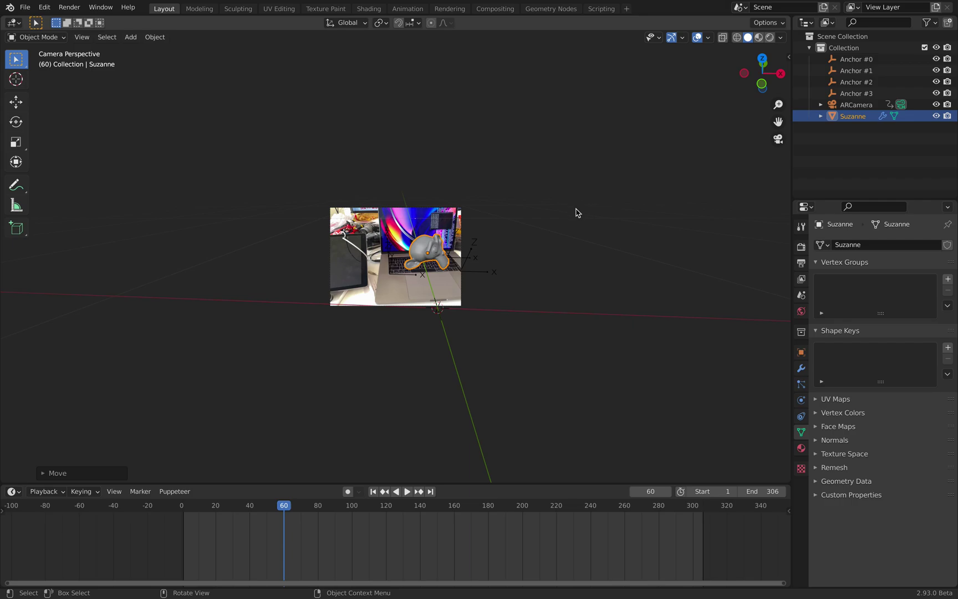
pyautogui.scroll(6, 468, 256)
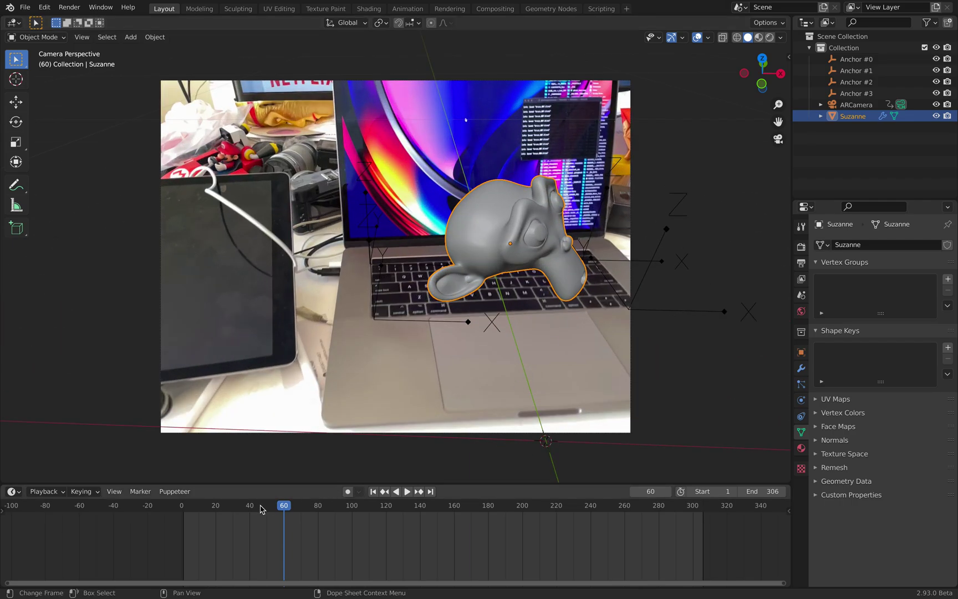
# Play and scrub the animation to frame 142 to check how the monkey tracks with the footage.
pyautogui.press('space')
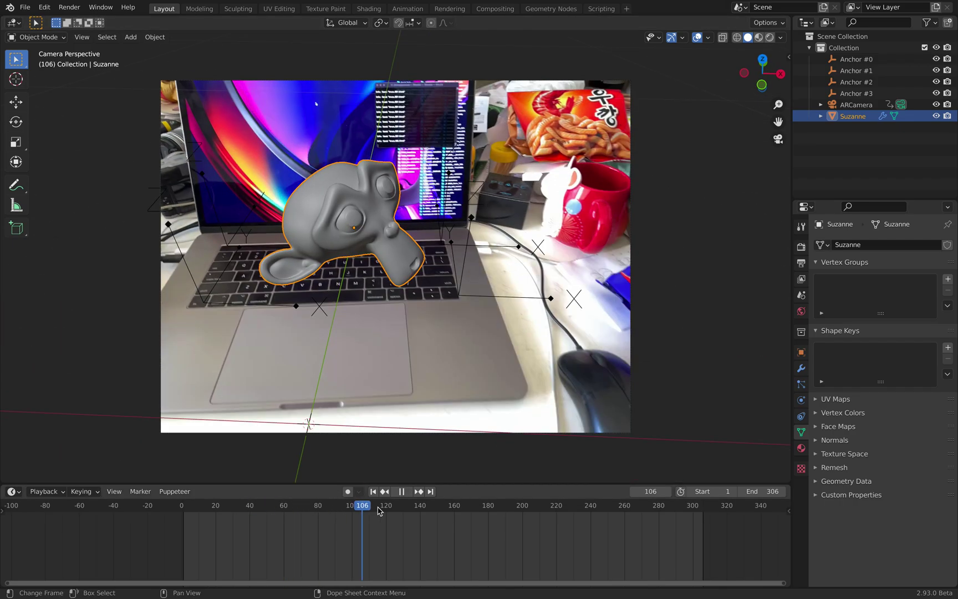
pyautogui.moveTo(431, 506)
pyautogui.mouseDown()
pyautogui.moveTo(450, 504)
pyautogui.moveTo(290, 495)
pyautogui.moveTo(484, 499)
pyautogui.moveTo(425, 488)
pyautogui.mouseUp()
pyautogui.press('space')
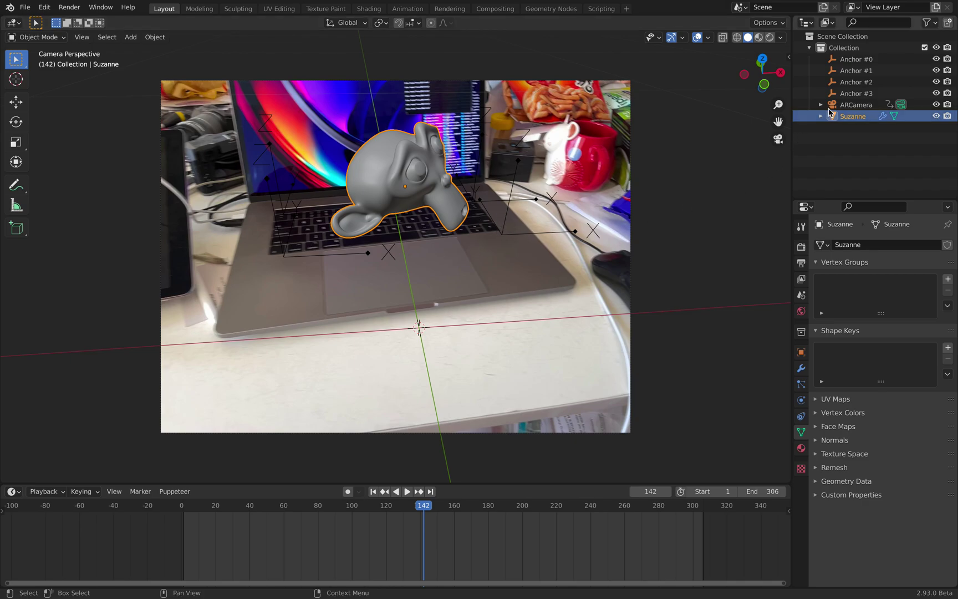
# Select all objects with ARCamera active and shift the camera keyframes one frame so they start at frame 1.
pyautogui.click(848, 106)
pyautogui.press('a')
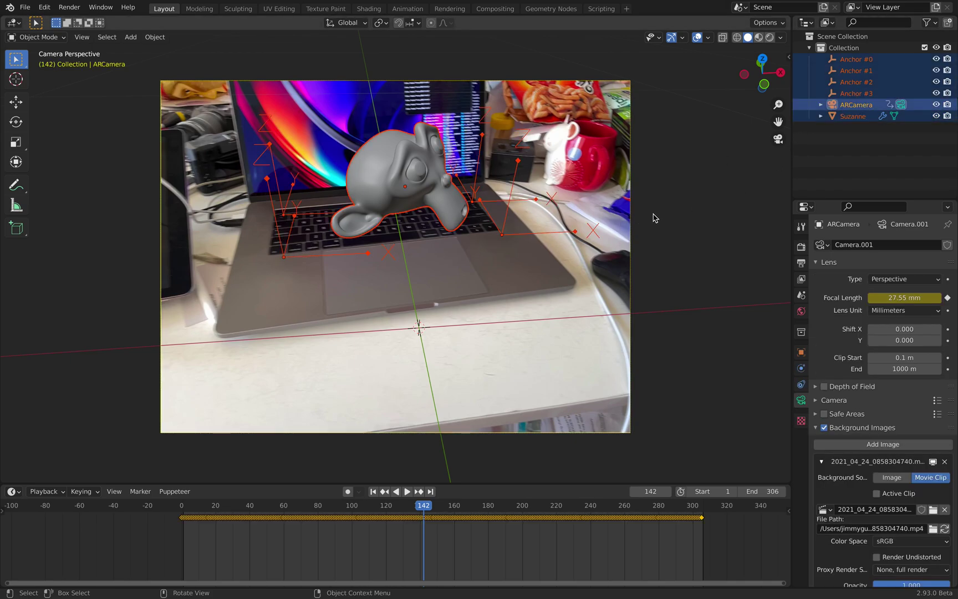
pyautogui.scroll(5, 149, 549)
pyautogui.scroll(6, 279, 520)
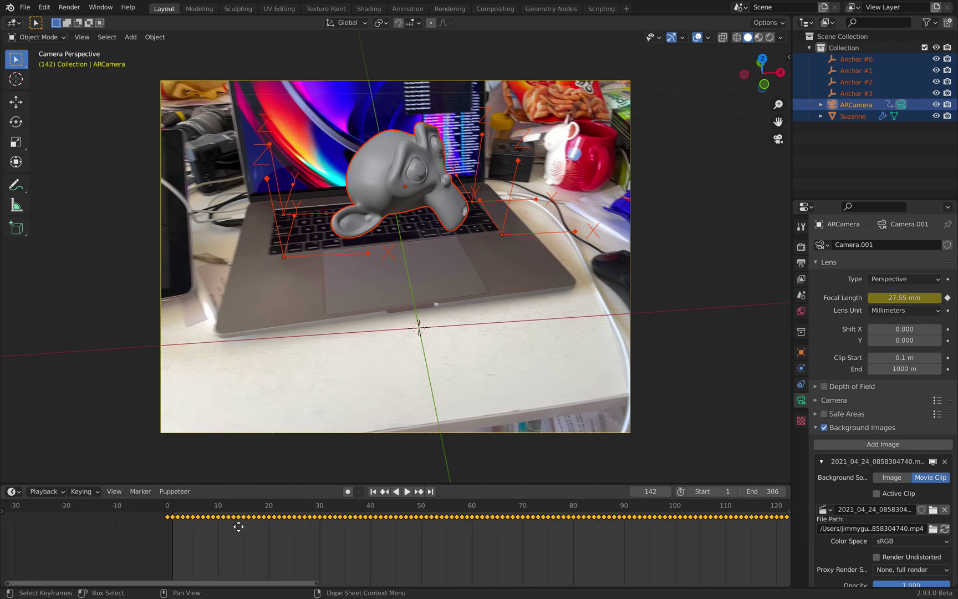
pyautogui.press('g')
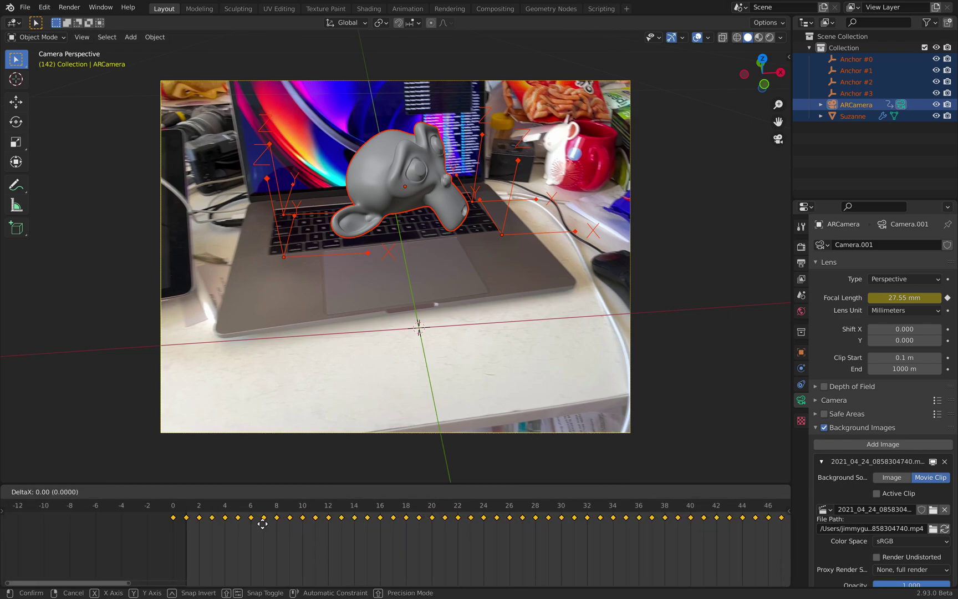
pyautogui.click(269, 521)
# Scrub and play the animation with the shifted keyframes, stopping at frame 139, to check the camera match.
pyautogui.scroll(-6, 272, 529)
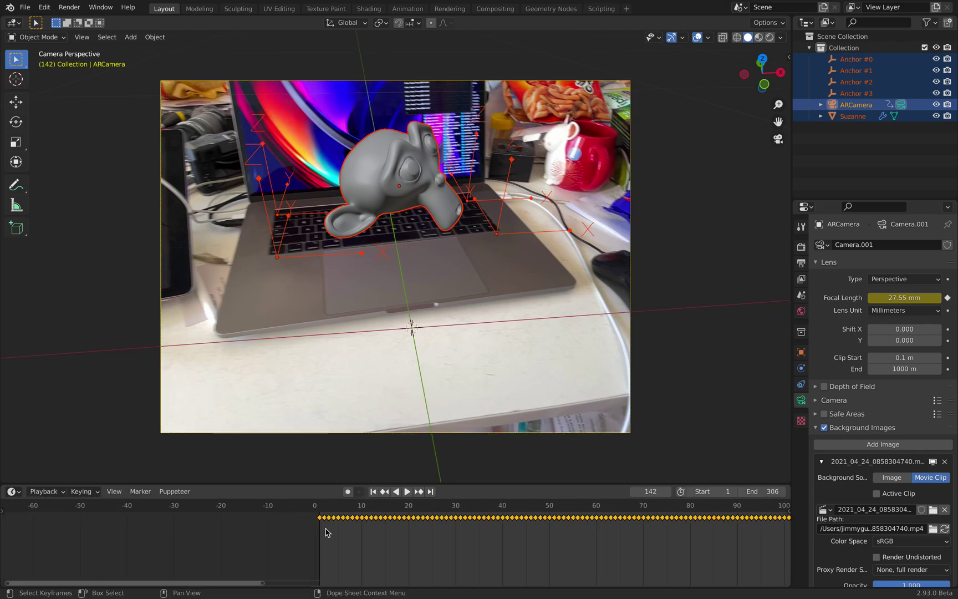
pyautogui.scroll(-3, 183, 533)
pyautogui.moveTo(198, 504); pyautogui.dragTo(440, 493)
pyautogui.press('space')
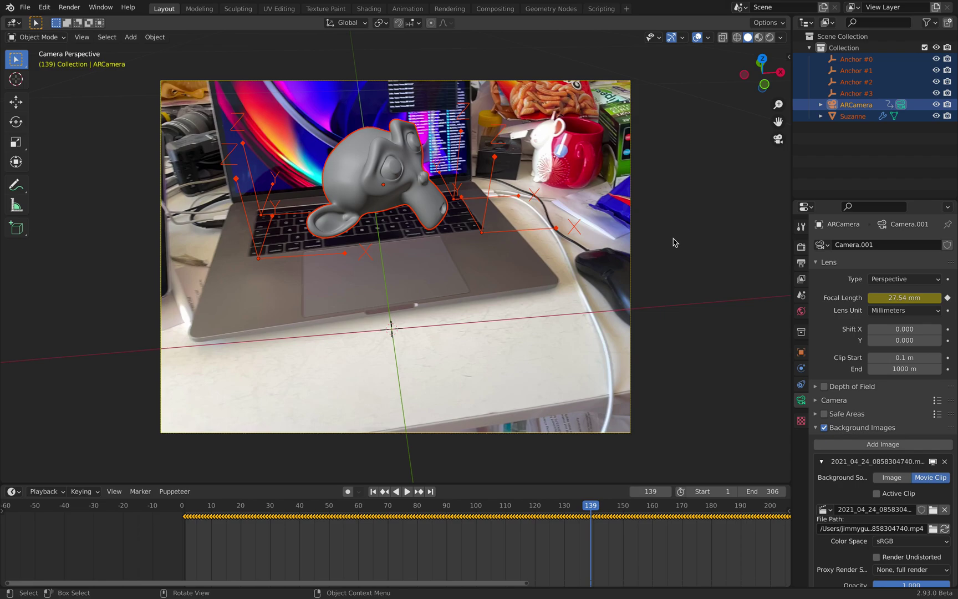
# Examine the monkey's alignment with the footage by zooming the camera view and scrubbing through frames 168 and 111.
pyautogui.scroll(-3, 479, 445)
pyautogui.scroll(5, 480, 445)
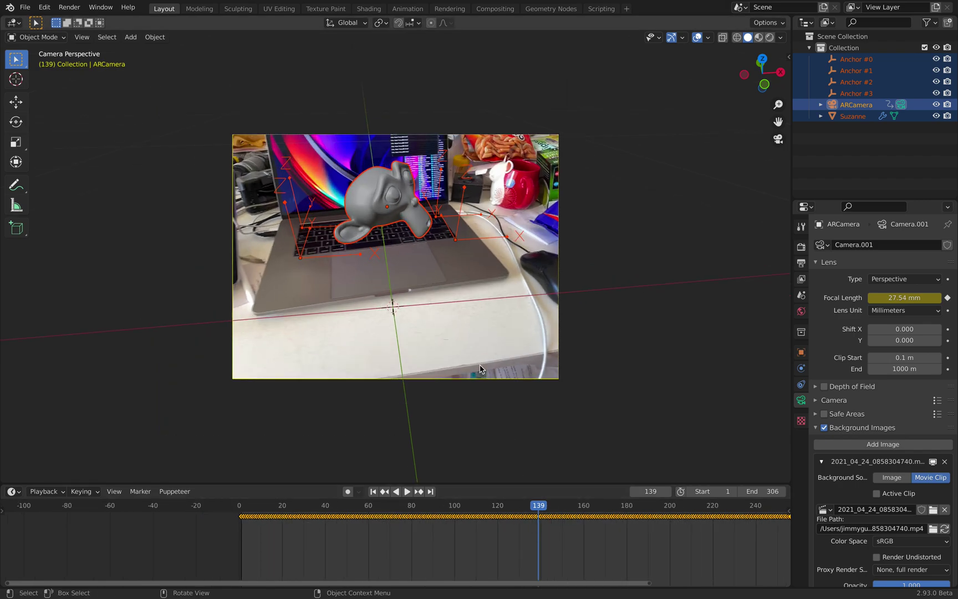
pyautogui.scroll(-4, 411, 530)
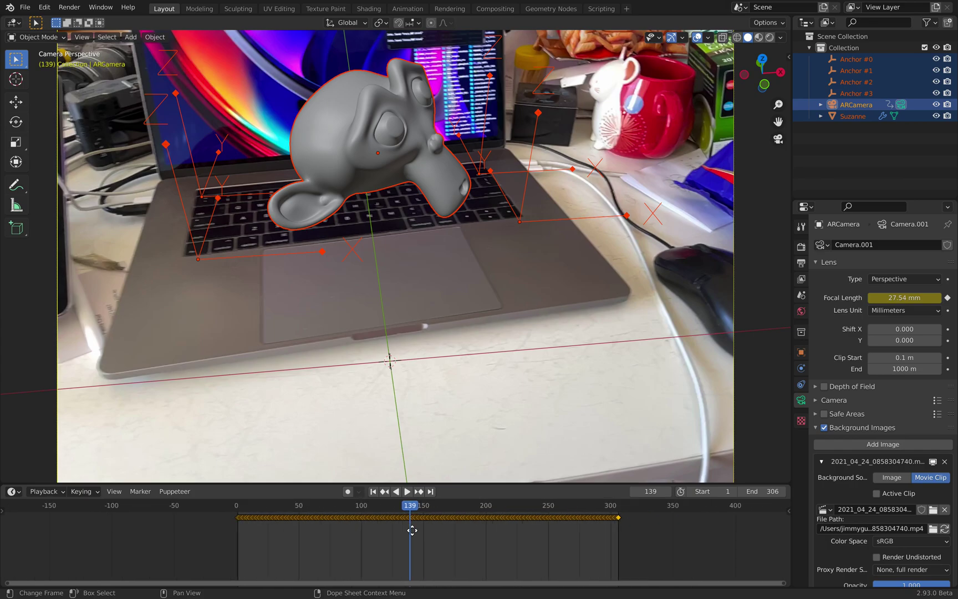
pyautogui.moveTo(412, 530); pyautogui.dragTo(290, 527, button='middle')
pyautogui.moveTo(313, 507)
pyautogui.mouseDown()
pyautogui.moveTo(426, 505)
pyautogui.moveTo(324, 505)
pyautogui.mouseUp()
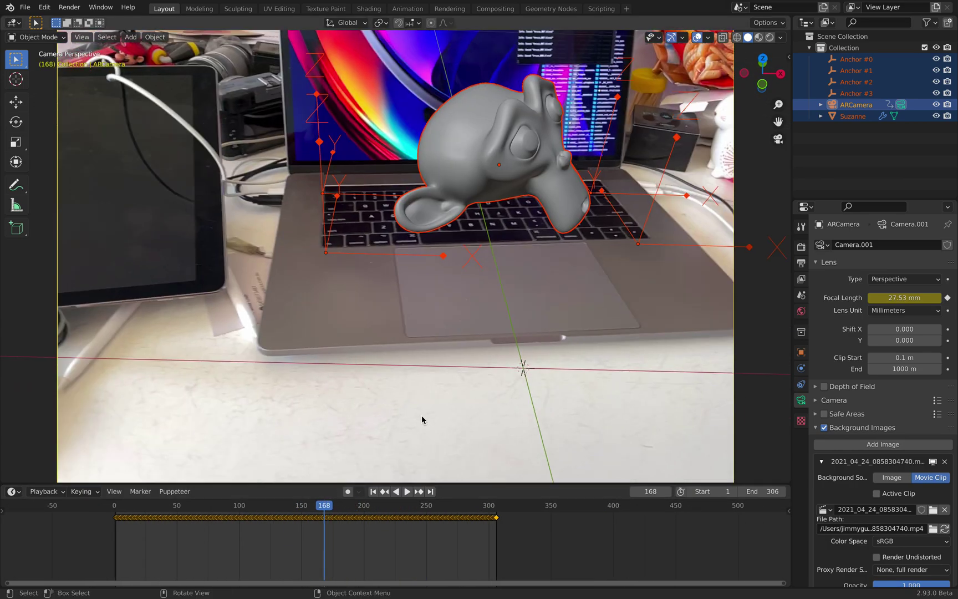
pyautogui.scroll(-1, 424, 410)
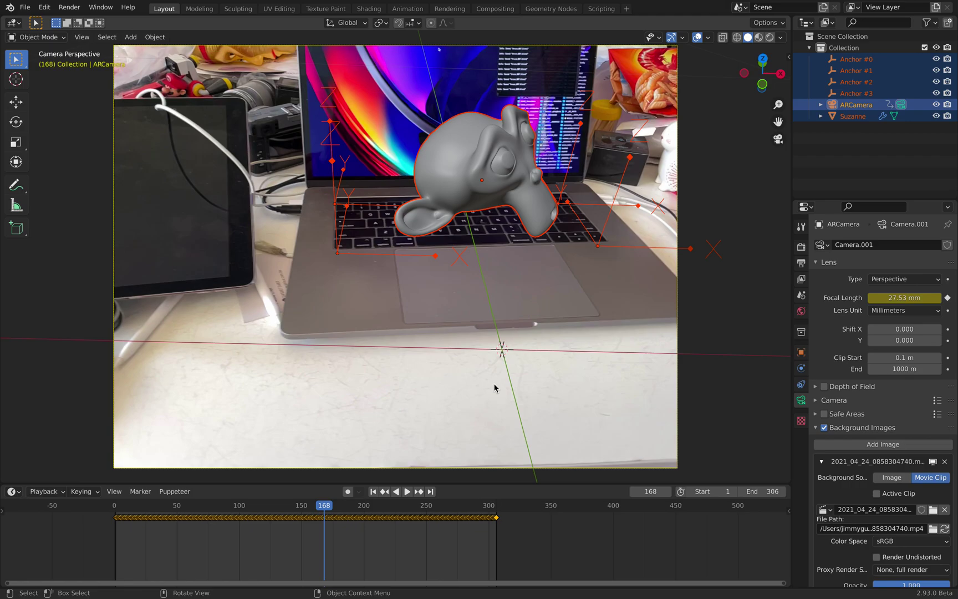
pyautogui.moveTo(425, 502); pyautogui.dragTo(252, 502)
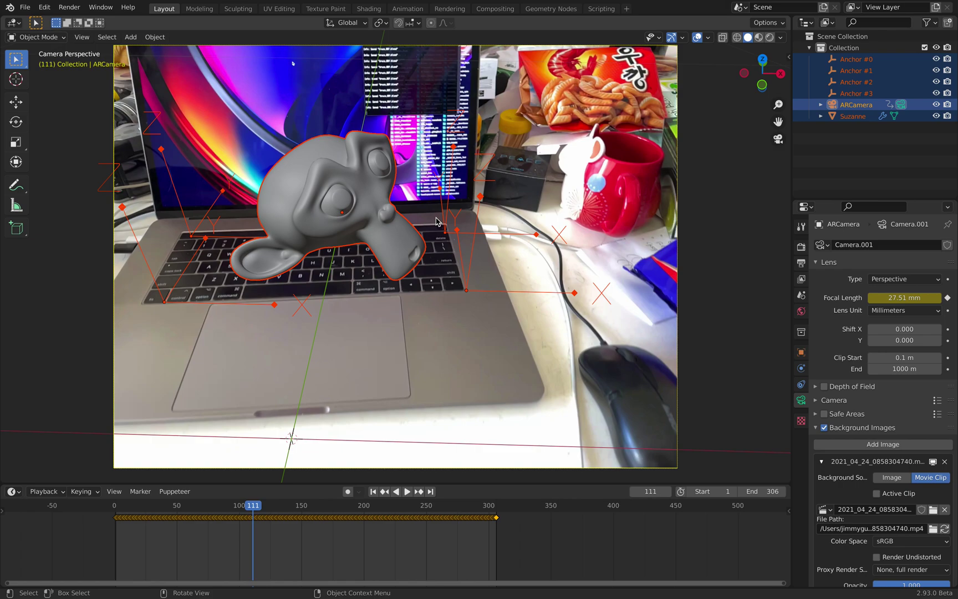
# Play, step and scrub the animation through frames 190, 205 and 161 to frame 97, checking how the monkey sticks to the keyboard.
pyautogui.moveTo(309, 507)
pyautogui.mouseDown()
pyautogui.moveTo(326, 507)
pyautogui.moveTo(242, 502)
pyautogui.moveTo(293, 498)
pyautogui.mouseUp()
pyautogui.press('space')
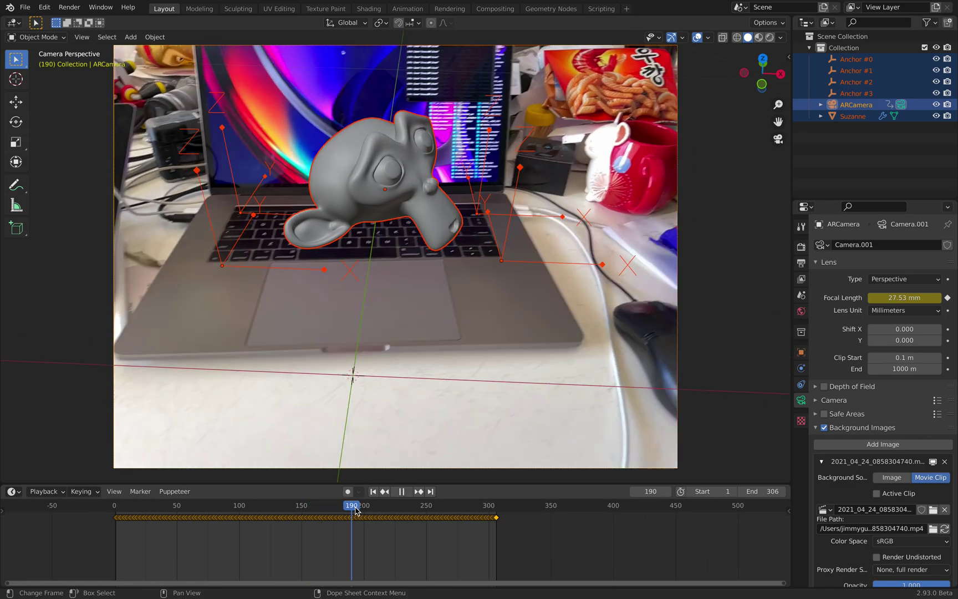
pyautogui.press('space')
pyautogui.press('Left')
pyautogui.press('Left')
pyautogui.press('Left')
pyautogui.press('Left')
pyautogui.press('Left')
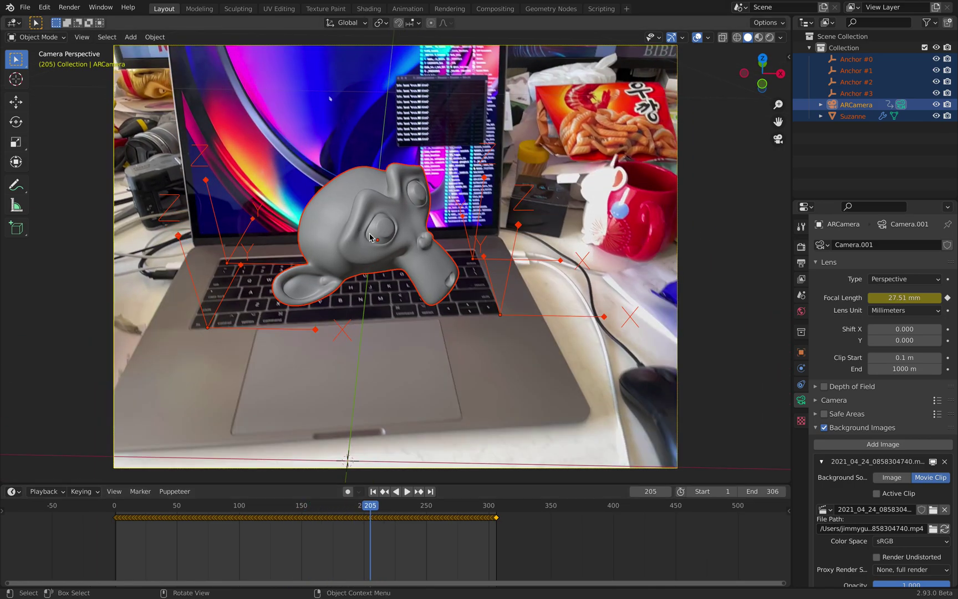
pyautogui.moveTo(389, 518); pyautogui.dragTo(317, 510)
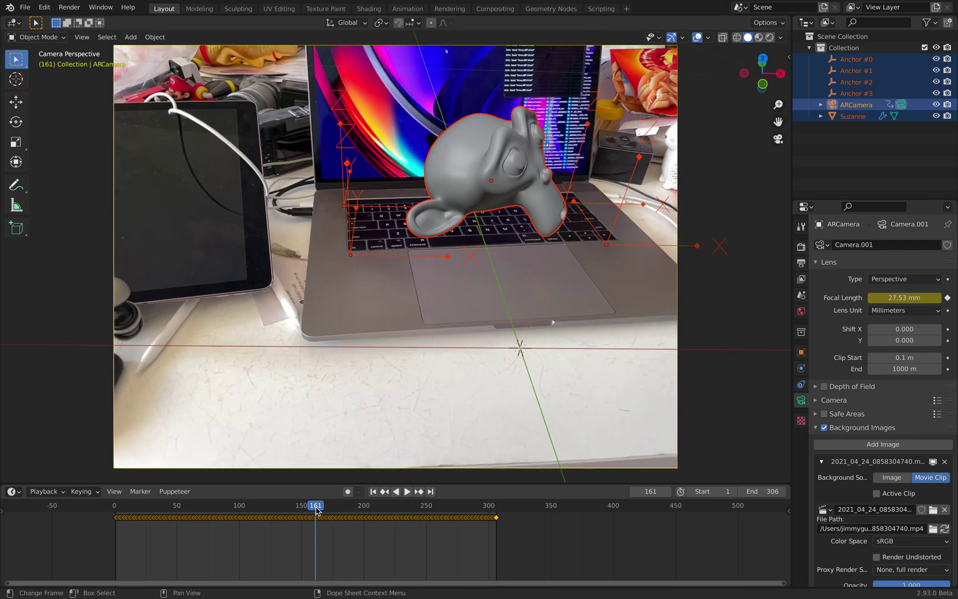
pyautogui.moveTo(381, 505); pyautogui.dragTo(235, 505)
pyautogui.press('space')
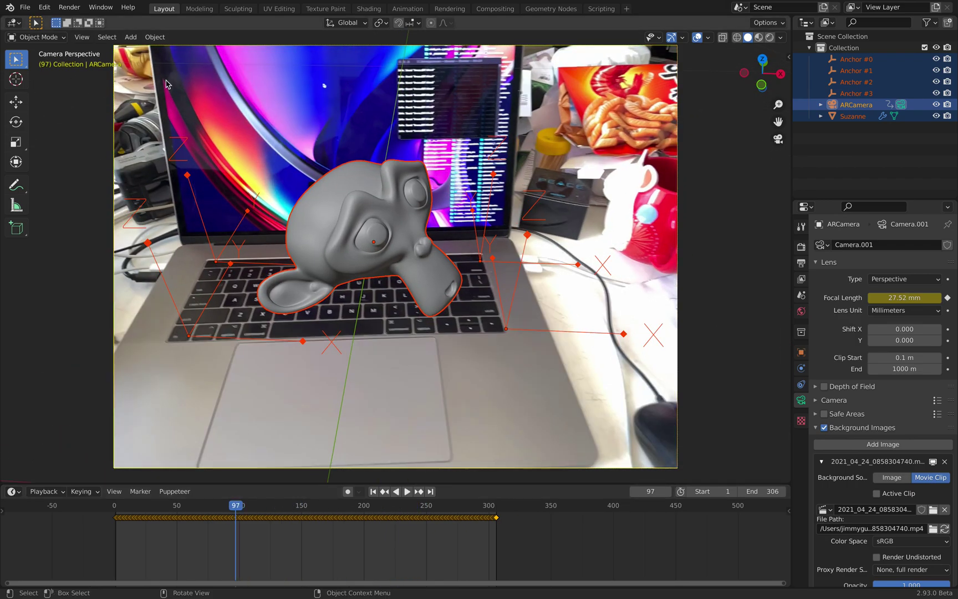
# Save the project on the Desktop as composite_001.blend.
pyautogui.click(27, 8)
pyautogui.click(51, 96)
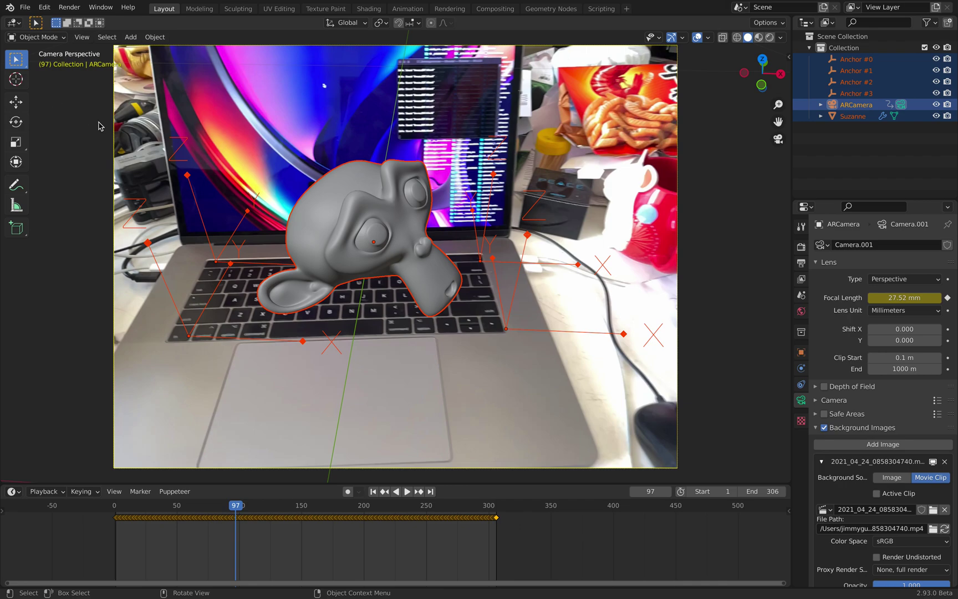
pyautogui.click(344, 548)
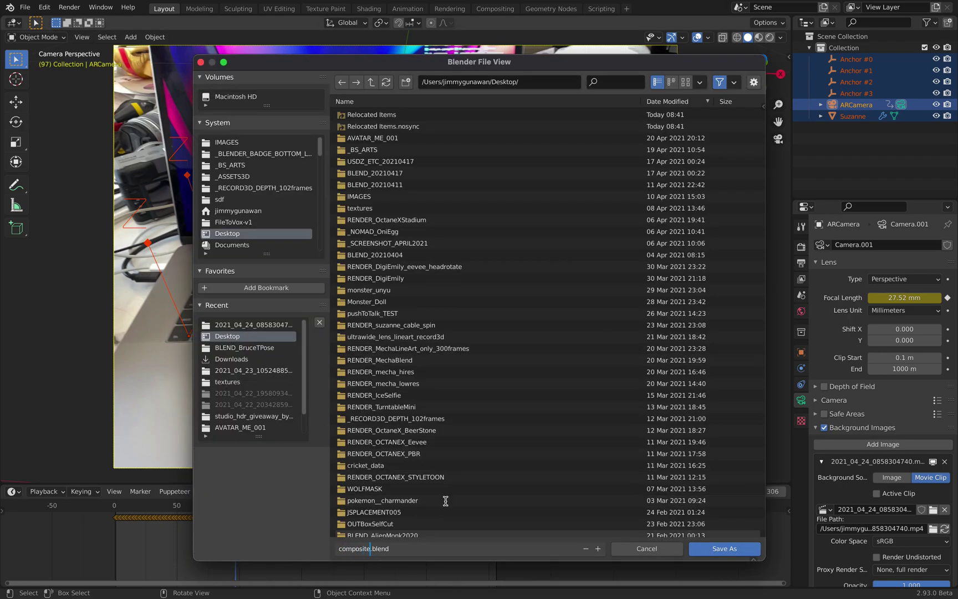
pyautogui.write('001')
pyautogui.press('Return')
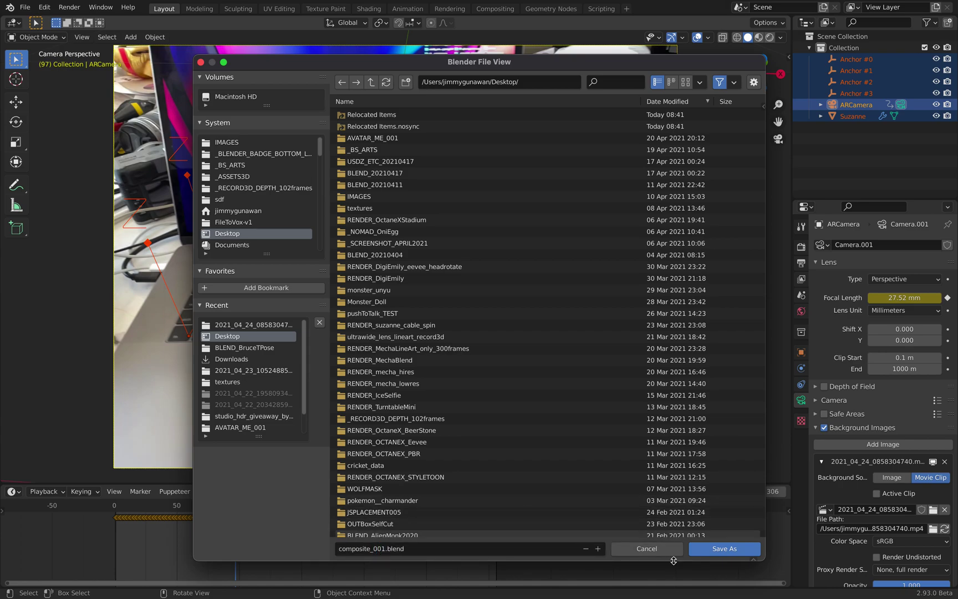
pyautogui.click(712, 549)
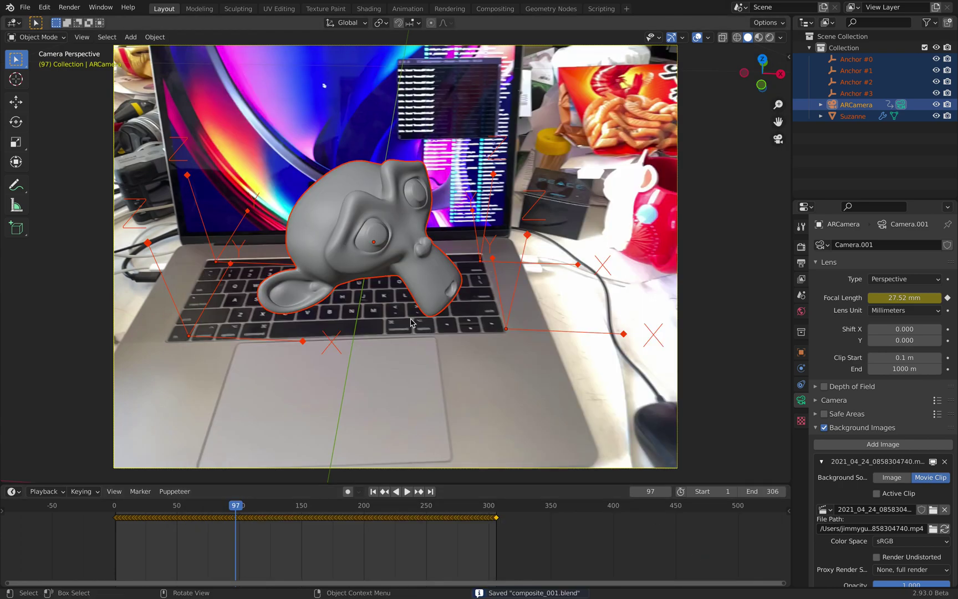
# Delete the monkey and append the objects Armature, bruce_TPose-2, Path 0 and Plane from bruce_008.blend.
pyautogui.click(349, 197)
pyautogui.press('Delete')
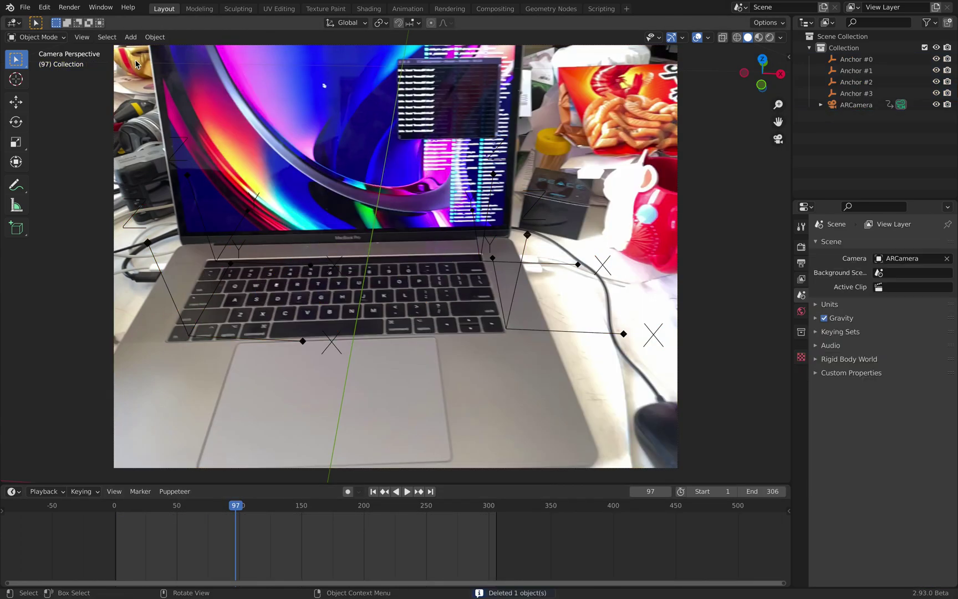
pyautogui.click(26, 9)
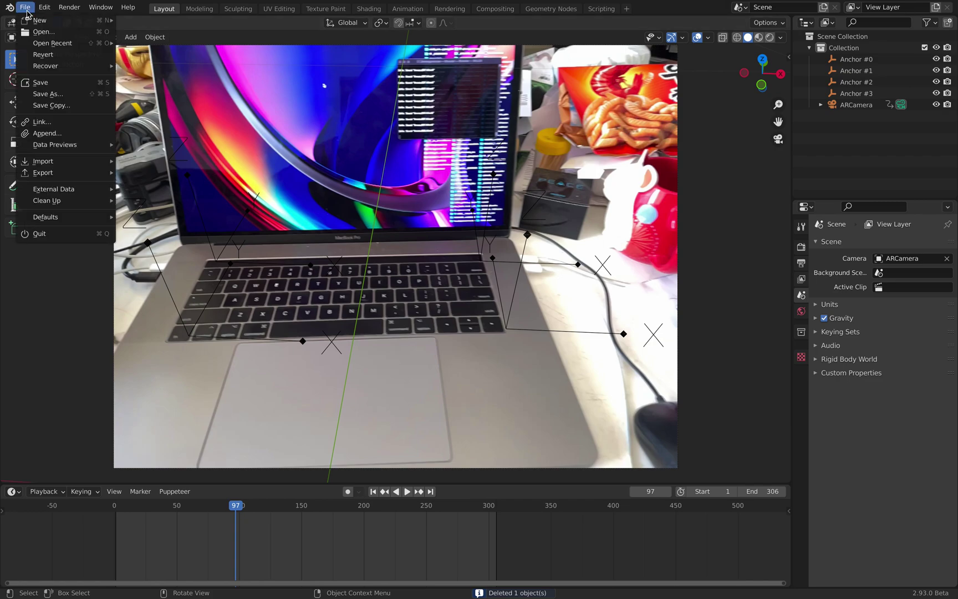
pyautogui.click(58, 134)
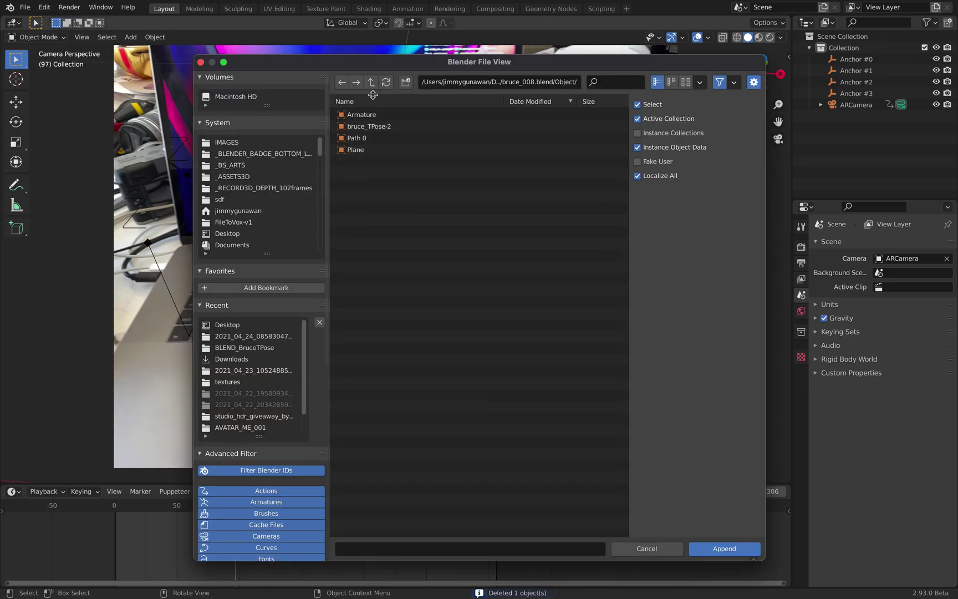
pyautogui.press('a')
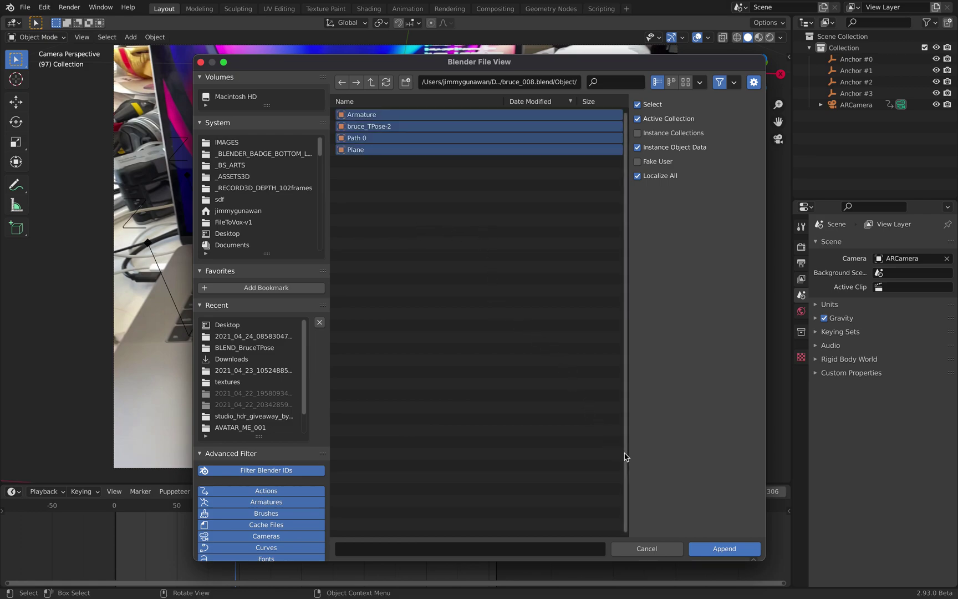
pyautogui.click(719, 549)
# Examine the appended character and its ground planes from outside the camera view, showing the scene in wireframe.
pyautogui.scroll(-5, 546, 271)
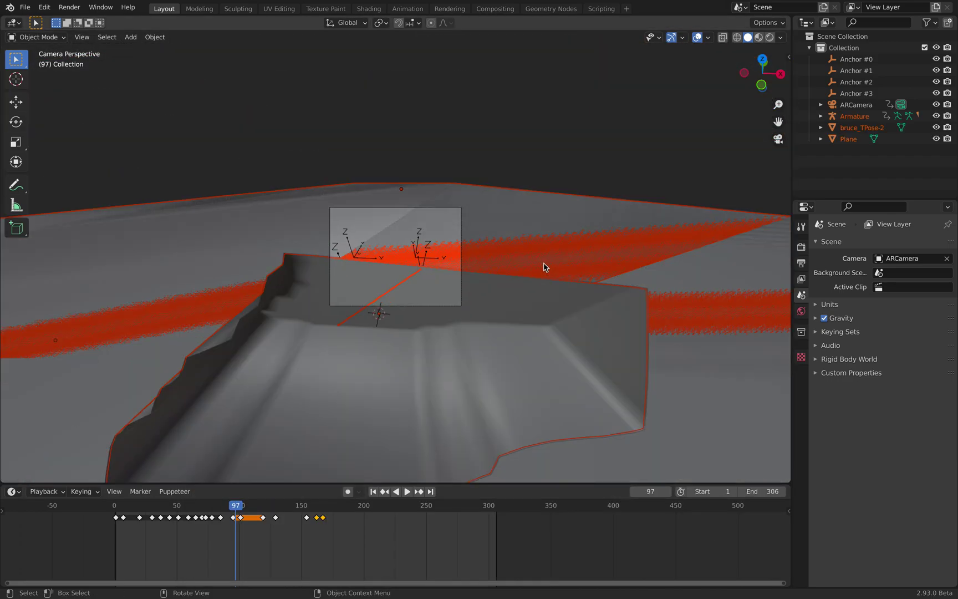
pyautogui.moveTo(544, 263); pyautogui.dragTo(526, 242, button='middle')
pyautogui.scroll(-15, 524, 253)
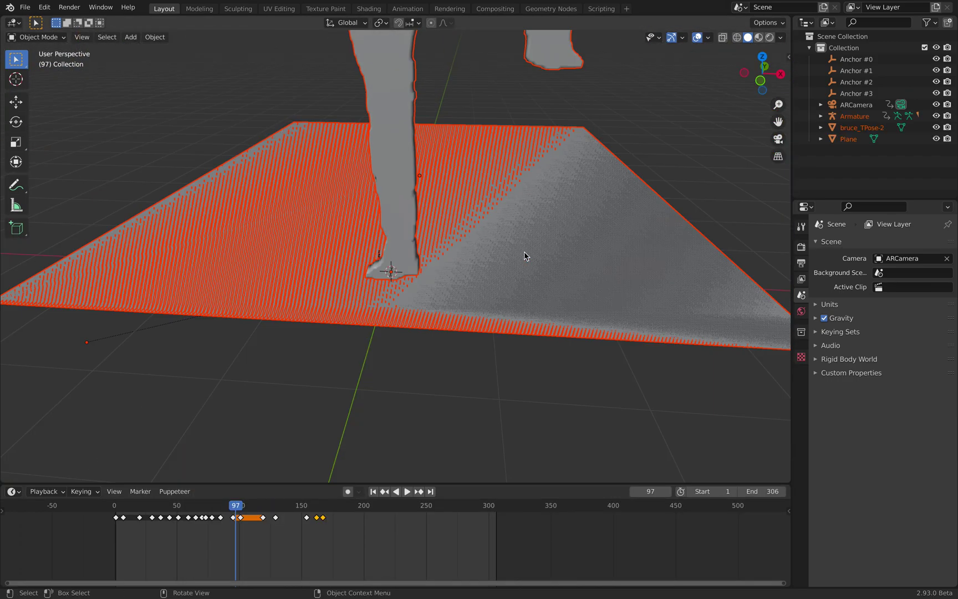
pyautogui.moveTo(520, 186); pyautogui.dragTo(508, 211, button='middle')
pyautogui.click(506, 188)
pyautogui.scroll(3, 494, 207)
pyautogui.click(495, 207)
pyautogui.click(736, 41)
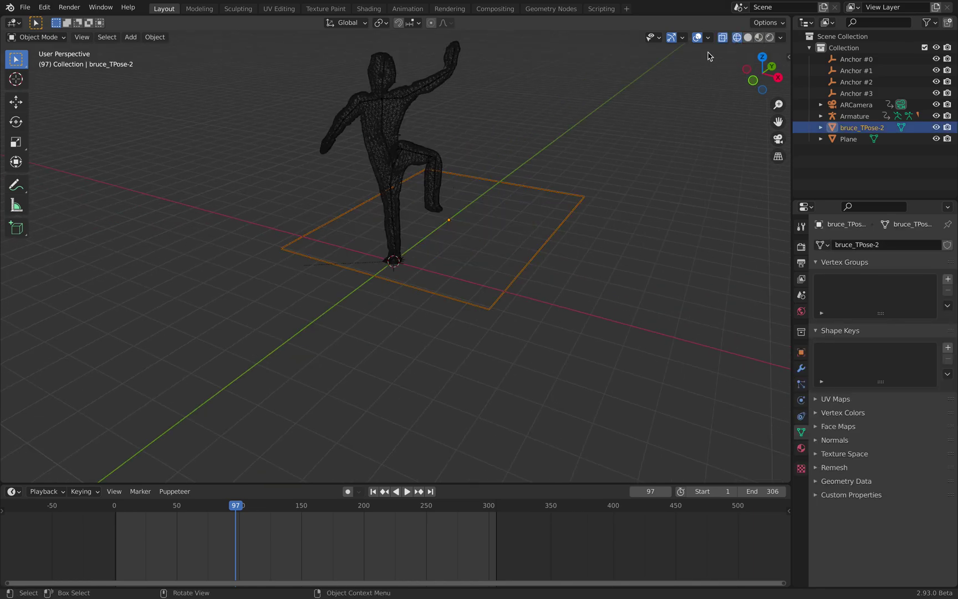
# Inspect the character's bones up close in wireframe and select its armature.
pyautogui.moveTo(515, 161); pyautogui.dragTo(571, 150, button='middle')
pyautogui.keyDown('shift'); pyautogui.moveTo(490, 139); pyautogui.dragTo(480, 260, button='middle'); pyautogui.keyUp('shift')
pyautogui.scroll(5, 479, 260)
pyautogui.moveTo(383, 183); pyautogui.dragTo(355, 164, button='middle')
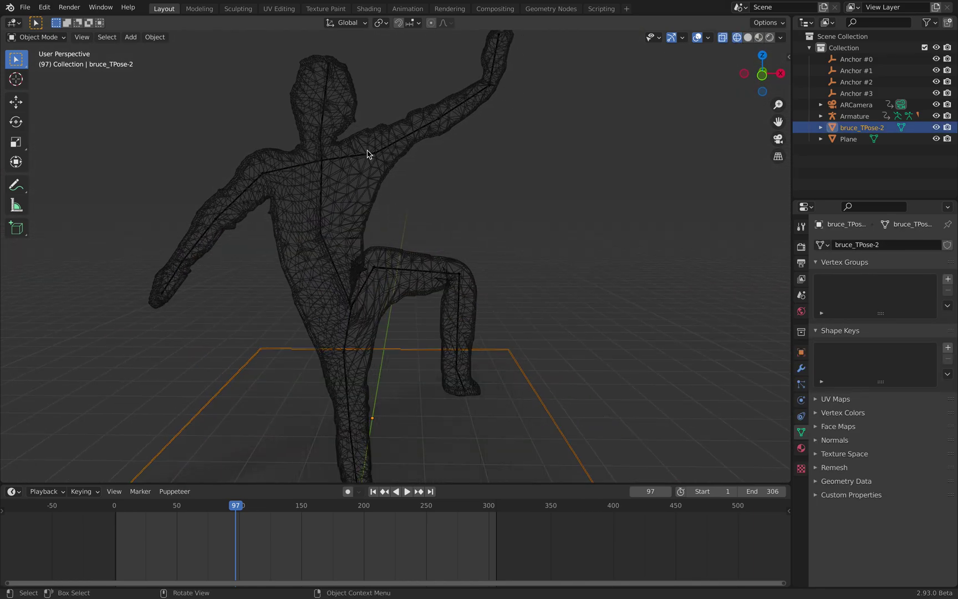
pyautogui.click(367, 154)
pyautogui.click(368, 156)
pyautogui.moveTo(345, 208); pyautogui.dragTo(407, 226, button='middle')
pyautogui.scroll(-3, 373, 206)
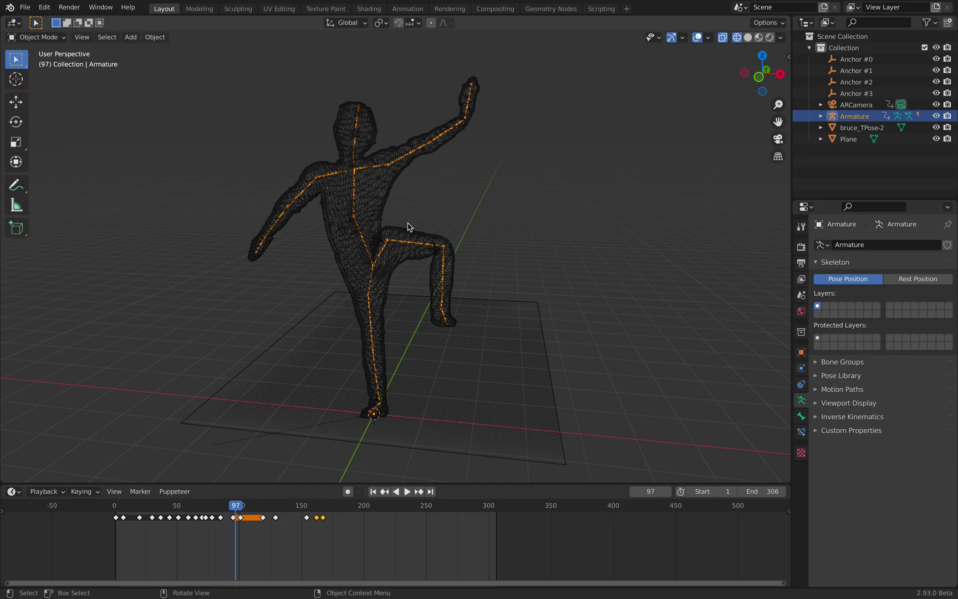
# Display the viewport in Material Preview shading to show the character's textures.
pyautogui.click(750, 38)
pyautogui.click(758, 37)
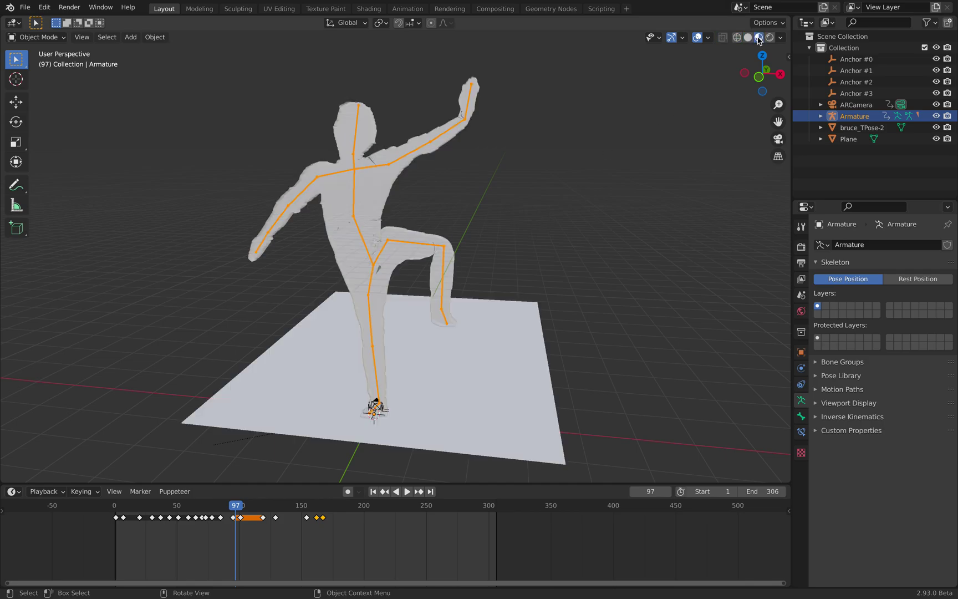
pyautogui.moveTo(563, 155); pyautogui.dragTo(536, 161, button='middle')
# Delete the two ground planes, bruce_TPose-2 and Plane, leaving the character on its armature.
pyautogui.click(561, 314)
pyautogui.moveTo(580, 287); pyautogui.dragTo(558, 316, button='middle')
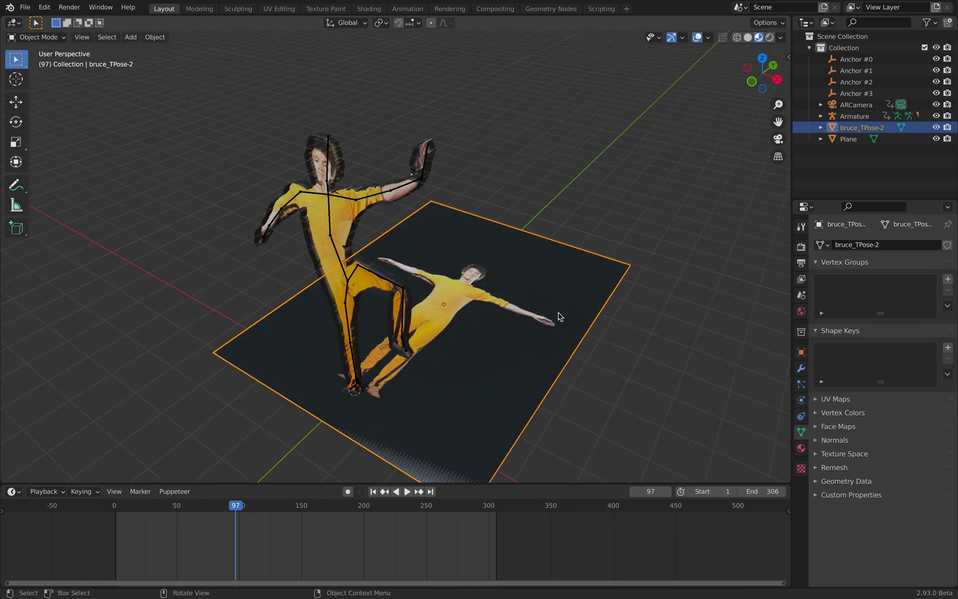
pyautogui.scroll(-4, 558, 315)
pyautogui.scroll(2, 556, 245)
pyautogui.moveTo(485, 258); pyautogui.dragTo(531, 211, button='middle')
pyautogui.press('x')
pyautogui.click(555, 245)
pyautogui.click(546, 249)
pyautogui.press('x')
pyautogui.click(547, 250)
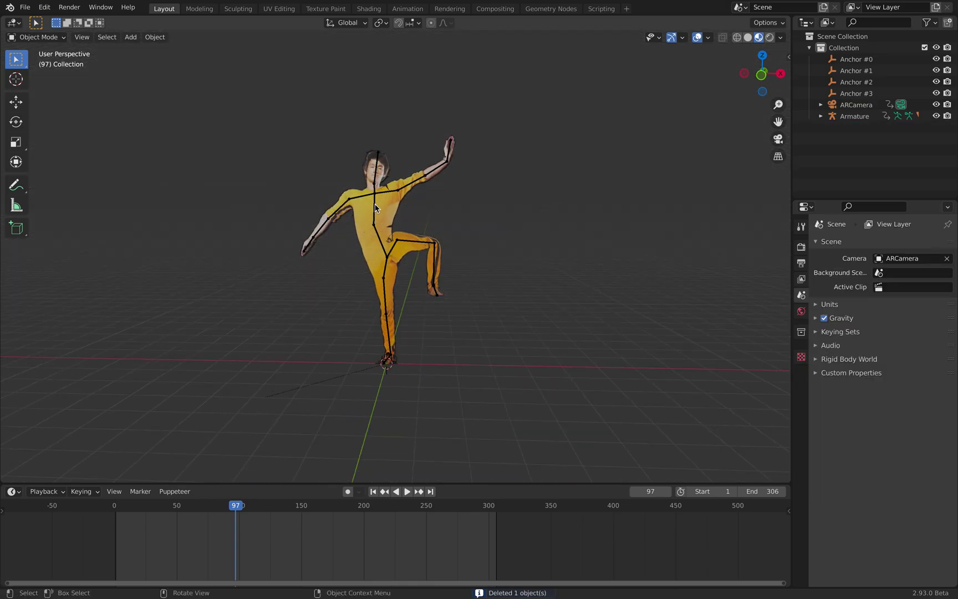
# Select the Armature and scale the character down towards the size of the camera and anchors.
pyautogui.click(854, 116)
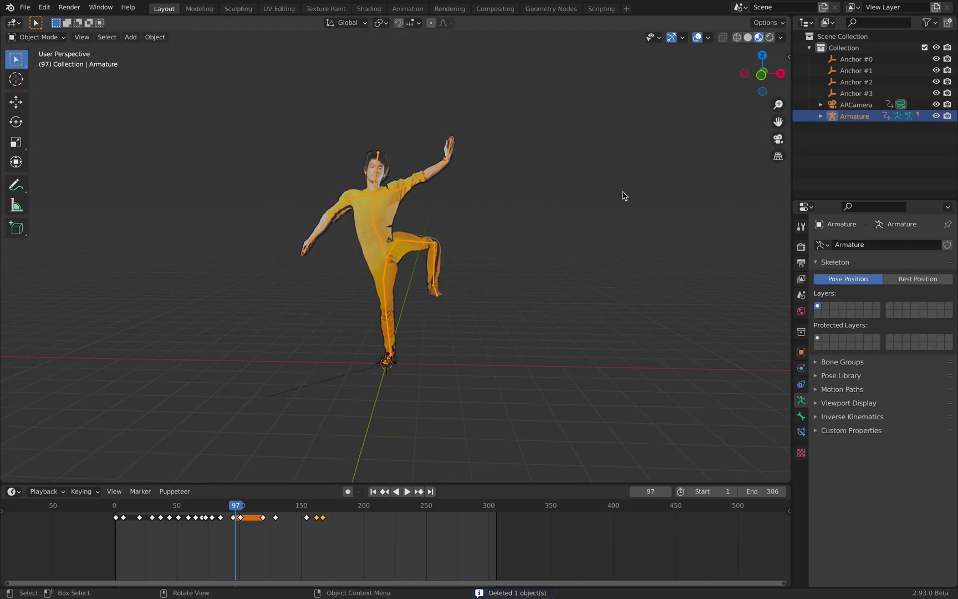
pyautogui.press('s')
pyautogui.click(435, 351)
pyautogui.moveTo(440, 325); pyautogui.dragTo(432, 211, button='middle')
pyautogui.scroll(2, 453, 205)
pyautogui.scroll(2, 454, 218)
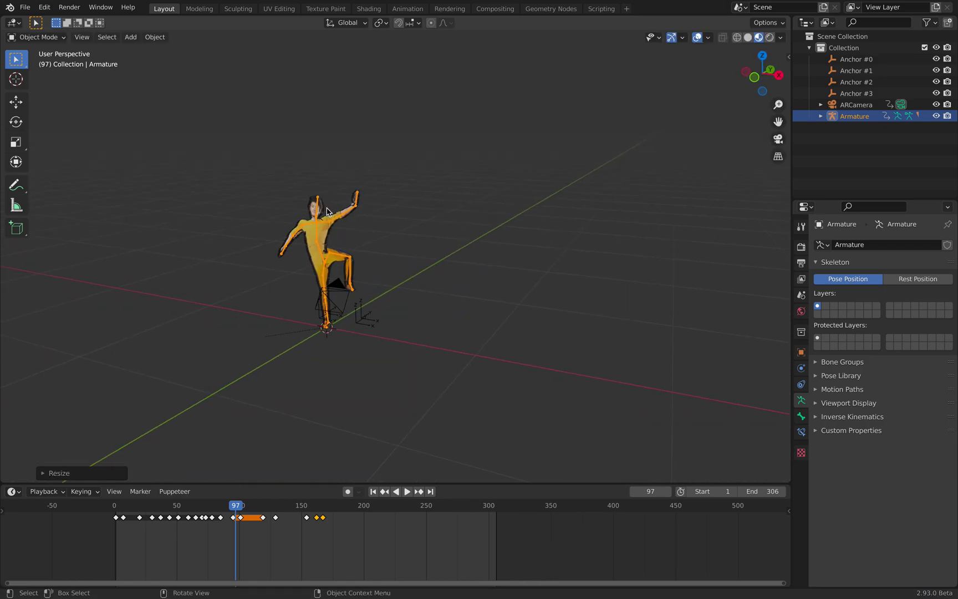
pyautogui.moveTo(353, 219); pyautogui.dragTo(328, 226, button='middle')
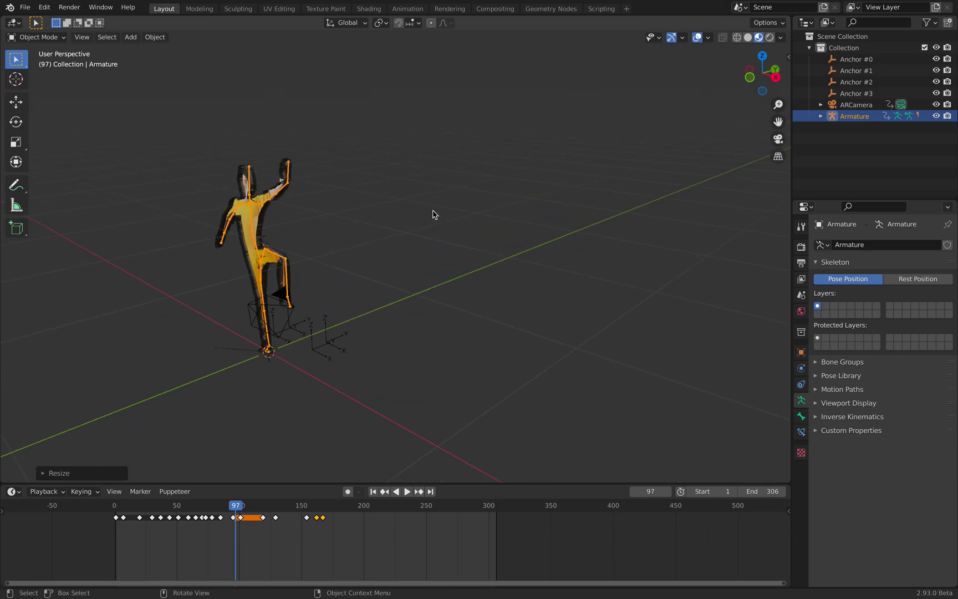
# Scale the character down further, move it between the anchors, and scale it again by about 0.78.
pyautogui.press('s')
pyautogui.click(330, 319)
pyautogui.press('g')
pyautogui.click(364, 305)
pyautogui.moveTo(364, 305); pyautogui.dragTo(466, 278, button='middle')
pyautogui.scroll(2, 466, 278)
pyautogui.press('s')
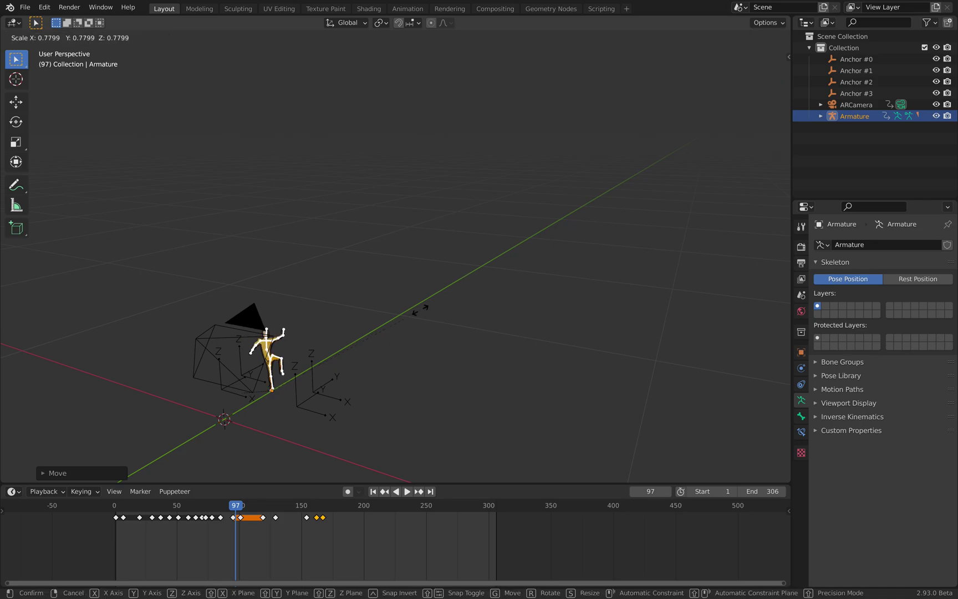
pyautogui.click(419, 312)
pyautogui.moveTo(419, 312); pyautogui.dragTo(414, 229, button='middle')
pyautogui.scroll(1, 415, 229)
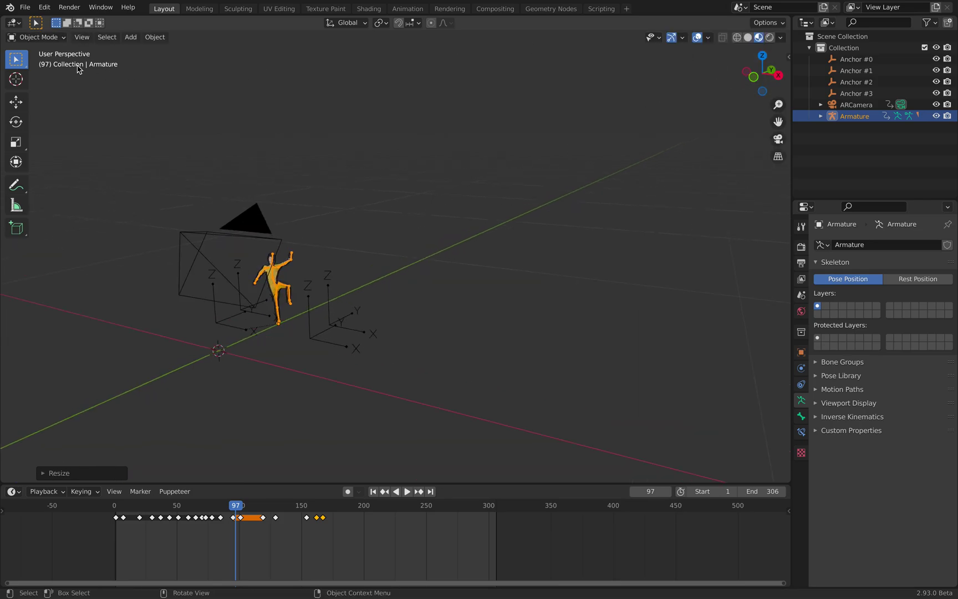
# Return to the camera view, play the animation and scrub to frame 199 to check the character against the footage.
pyautogui.click(779, 138)
pyautogui.scroll(4, 487, 259)
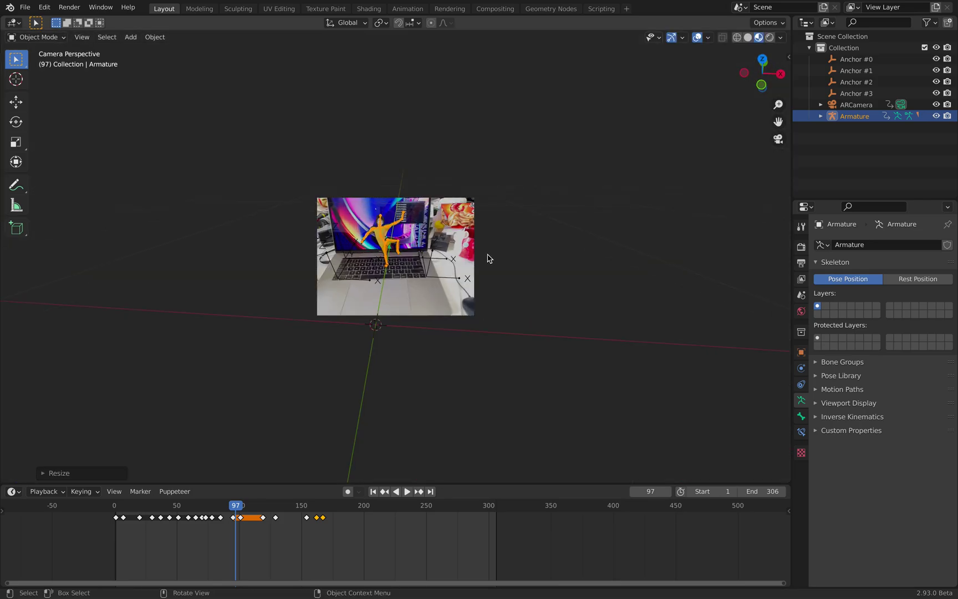
pyautogui.press('space')
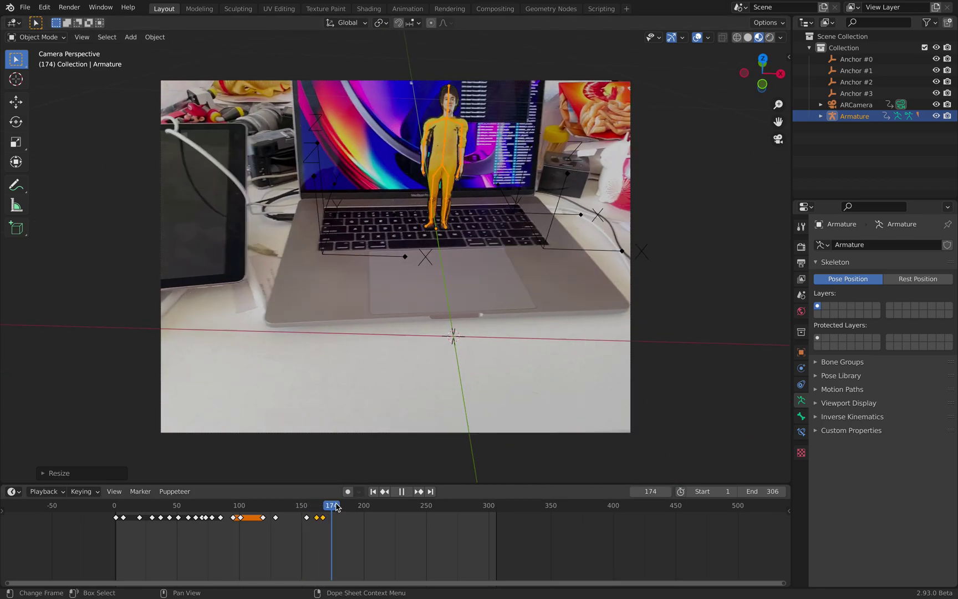
pyautogui.press('space')
pyautogui.moveTo(389, 505); pyautogui.dragTo(363, 505)
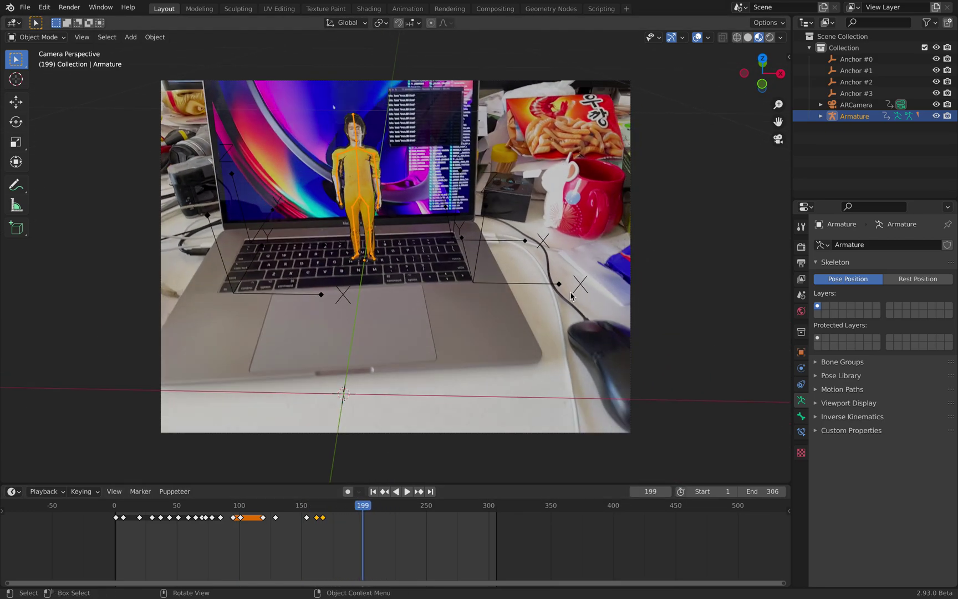
# Scale the character up and back down at frame 199 to judge its size on the laptop keyboard.
pyautogui.press('s')
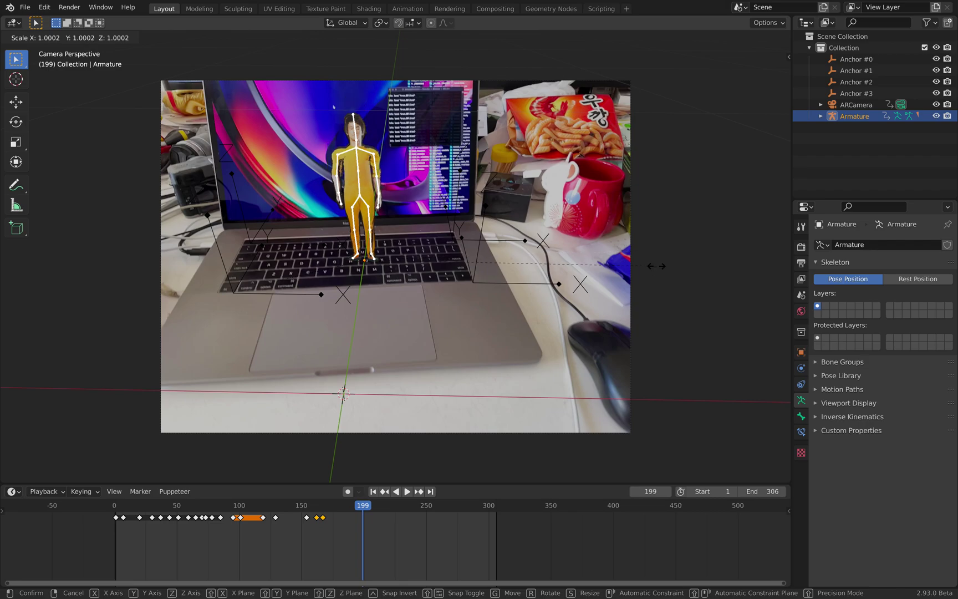
pyautogui.click(669, 260)
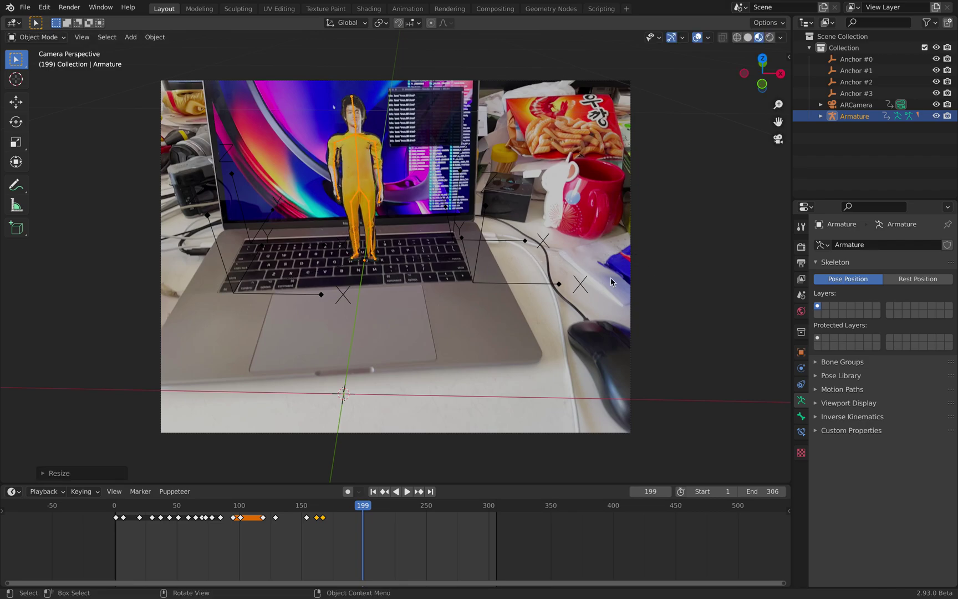
pyautogui.press('s')
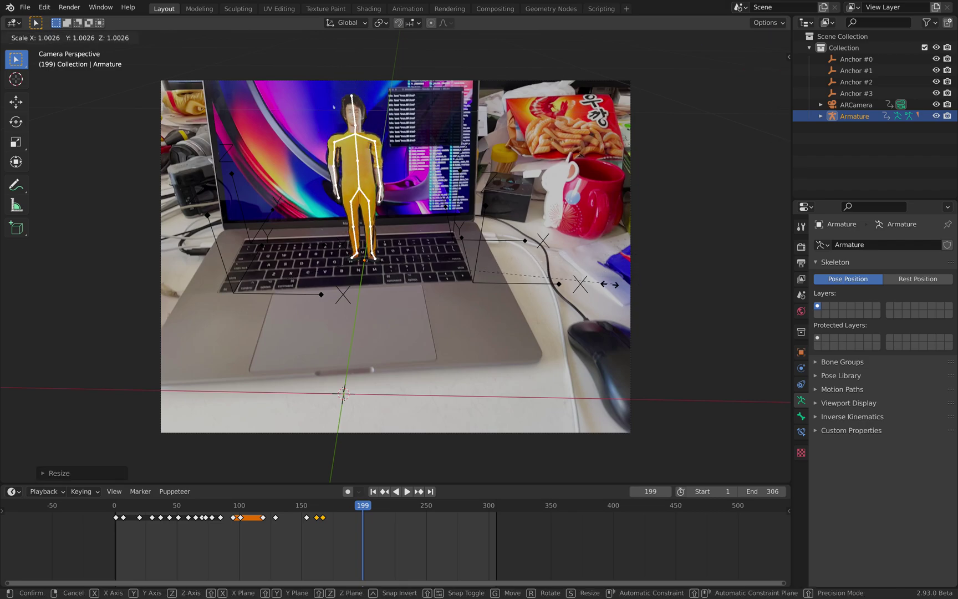
pyautogui.click(552, 293)
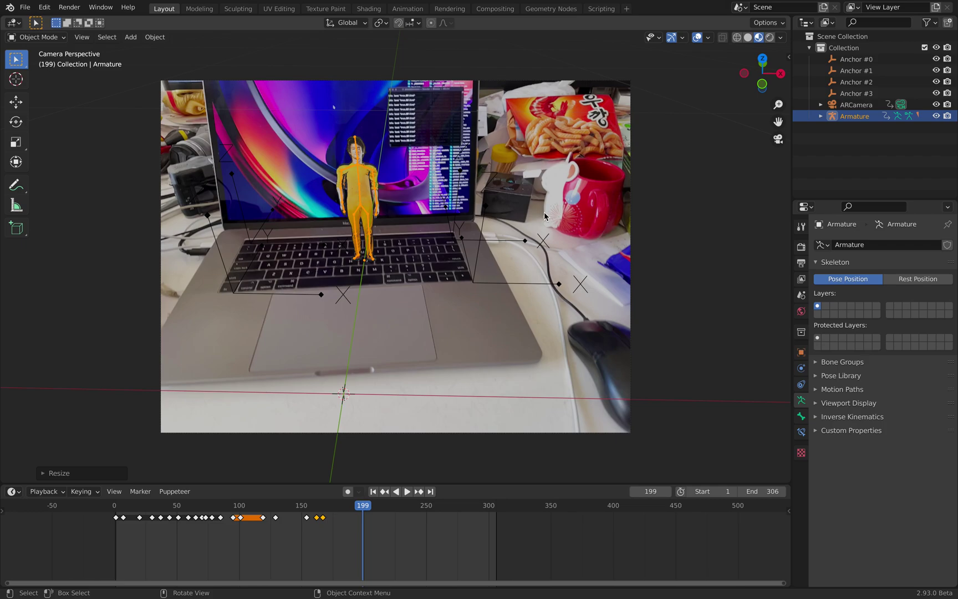
# Rotate the character slightly about the global Z axis and scale it up a little on the keyboard.
pyautogui.press('r')
pyautogui.press('z')
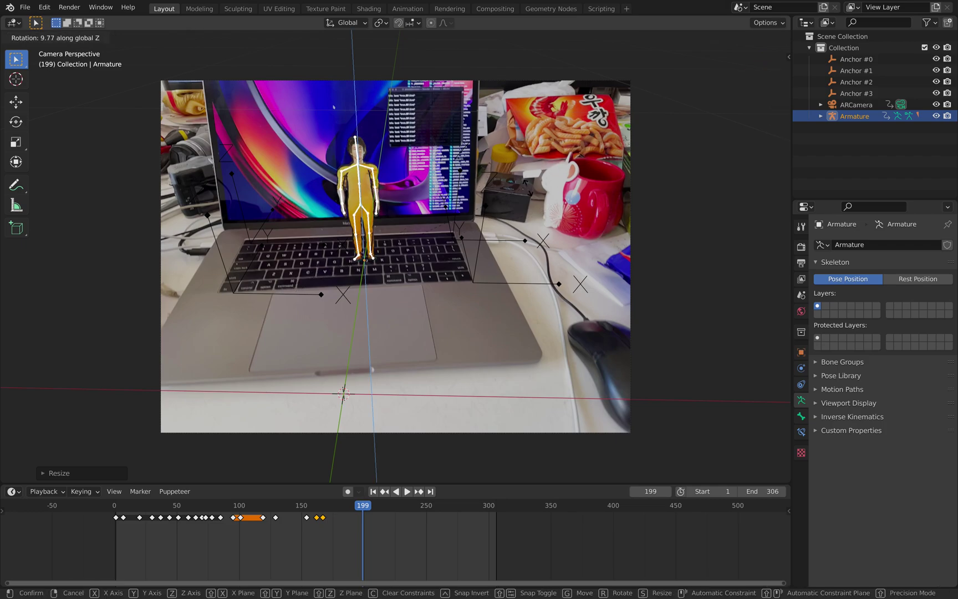
pyautogui.click(529, 192)
pyautogui.press('s')
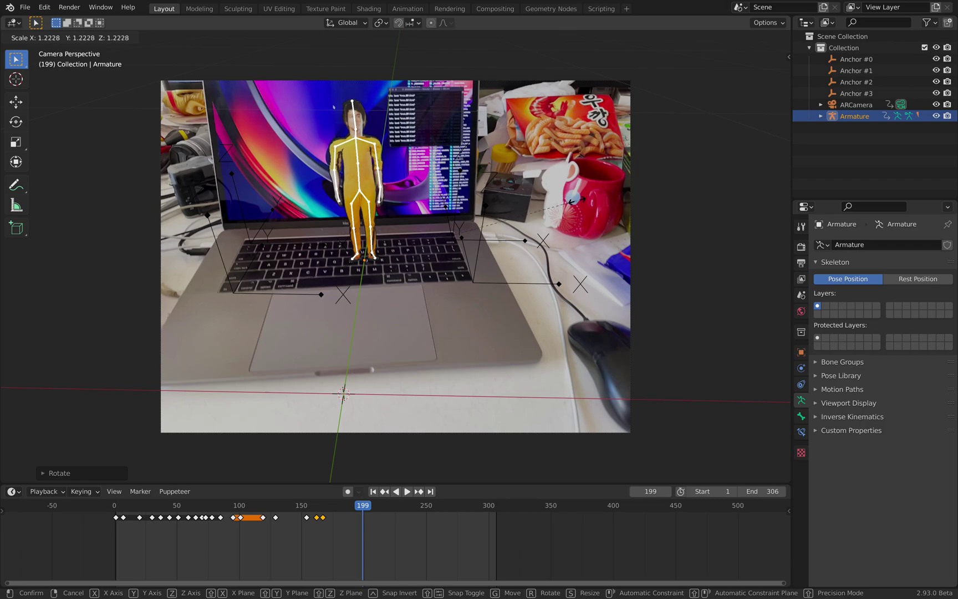
pyautogui.click(572, 200)
pyautogui.scroll(2, 295, 546)
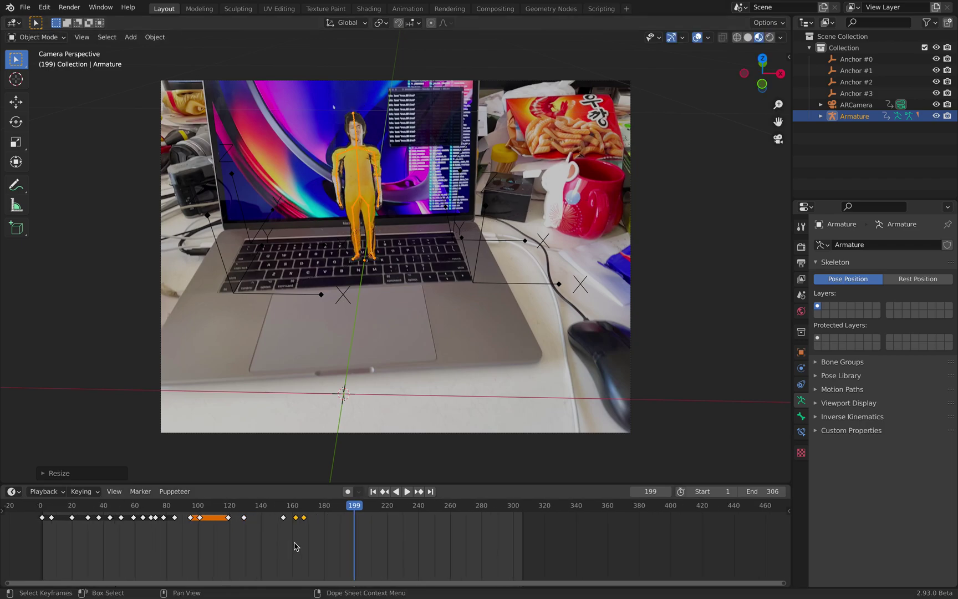
# Go to frame 179 and set the scene's end frame to 180.
pyautogui.moveTo(295, 546); pyautogui.dragTo(425, 545, button='middle')
pyautogui.scroll(2, 424, 545)
pyautogui.click(458, 506)
pyautogui.click(762, 491)
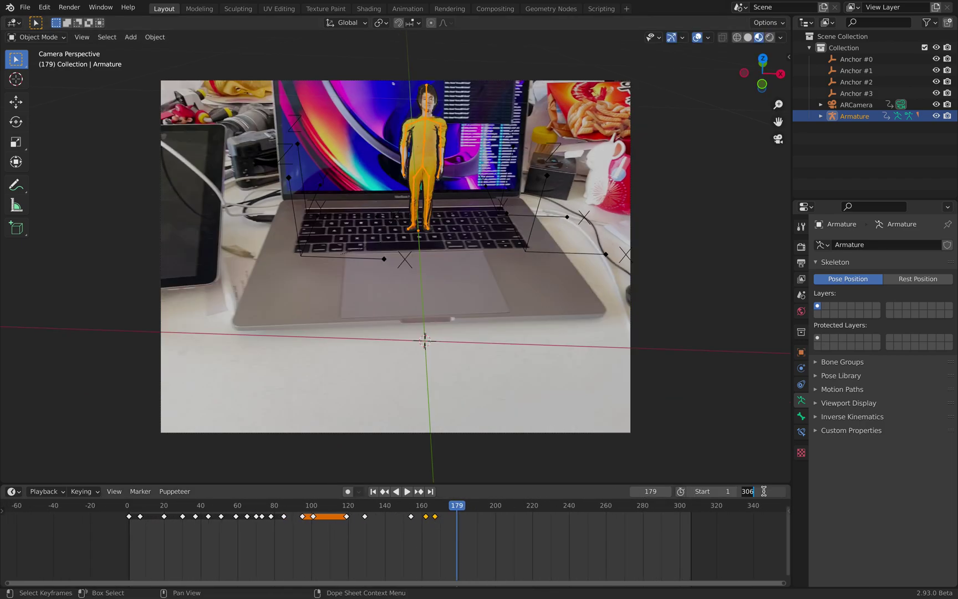
pyautogui.write('180')
pyautogui.press('Return')
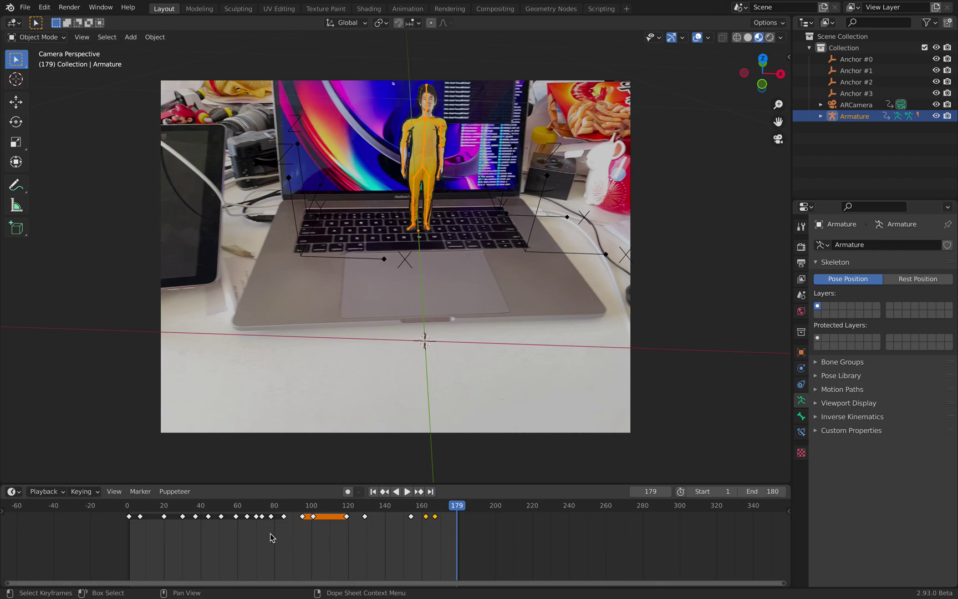
# At frame 148, move the character from the keyboard down onto the trackpad and scrub back to frame 103 to check it.
pyautogui.scroll(-2, 269, 534)
pyautogui.moveTo(214, 514); pyautogui.dragTo(437, 493)
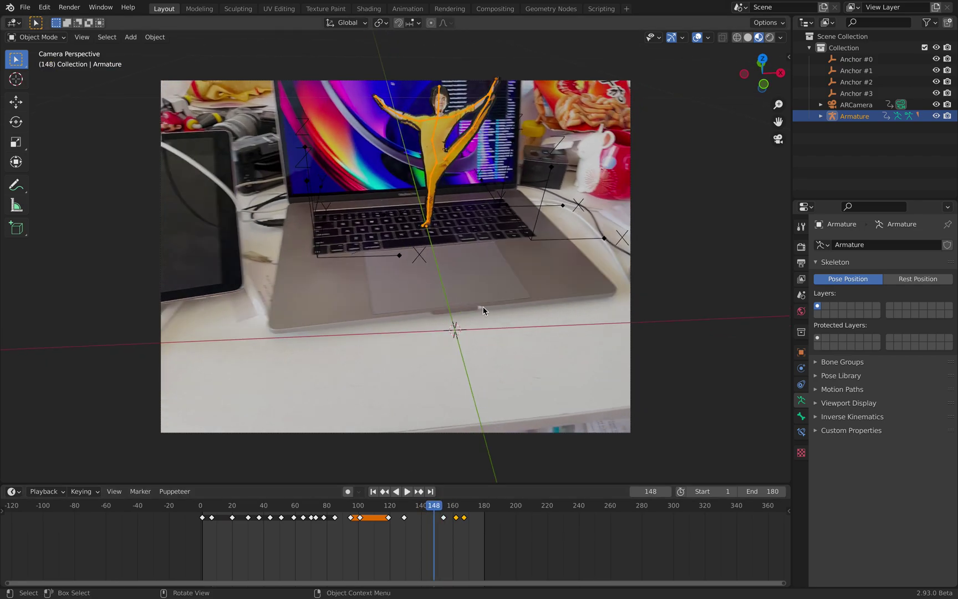
pyautogui.press('g')
pyautogui.click(523, 372)
pyautogui.moveTo(217, 515); pyautogui.dragTo(329, 502)
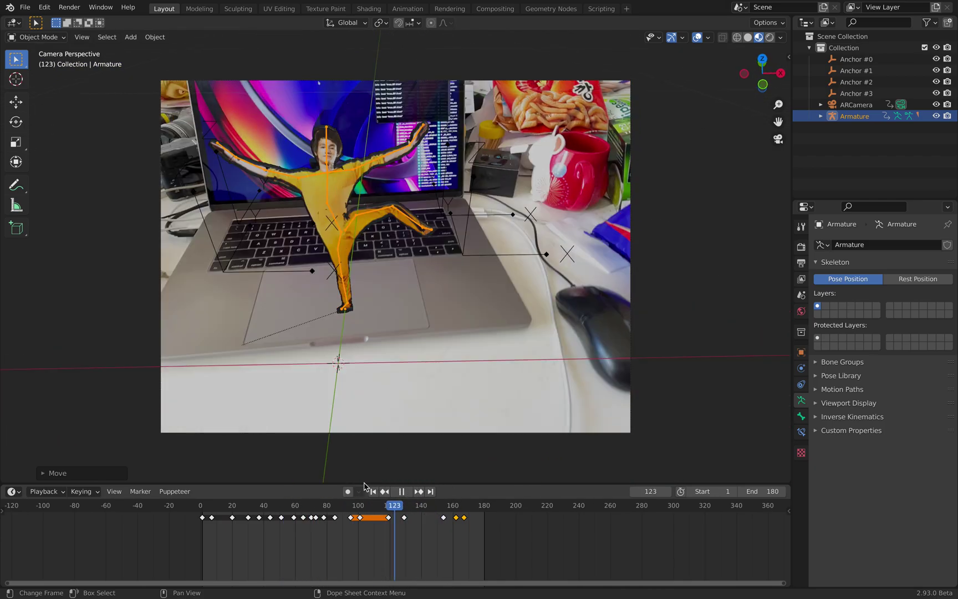
pyautogui.press('Escape')
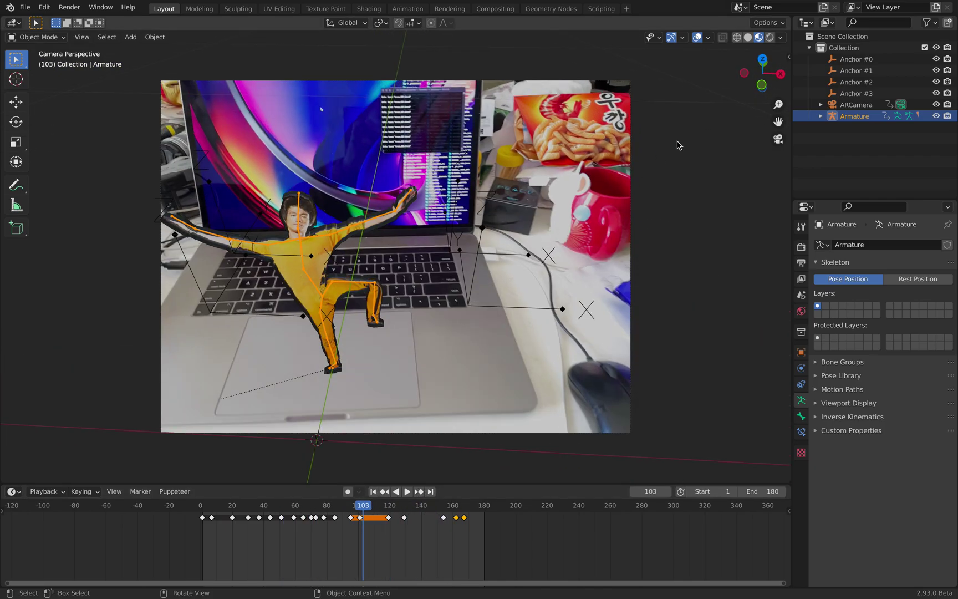
# Hide armatures, lattices, empties, lights, light probes and speakers in the viewport, keeping meshes and the camera visible.
pyautogui.click(659, 37)
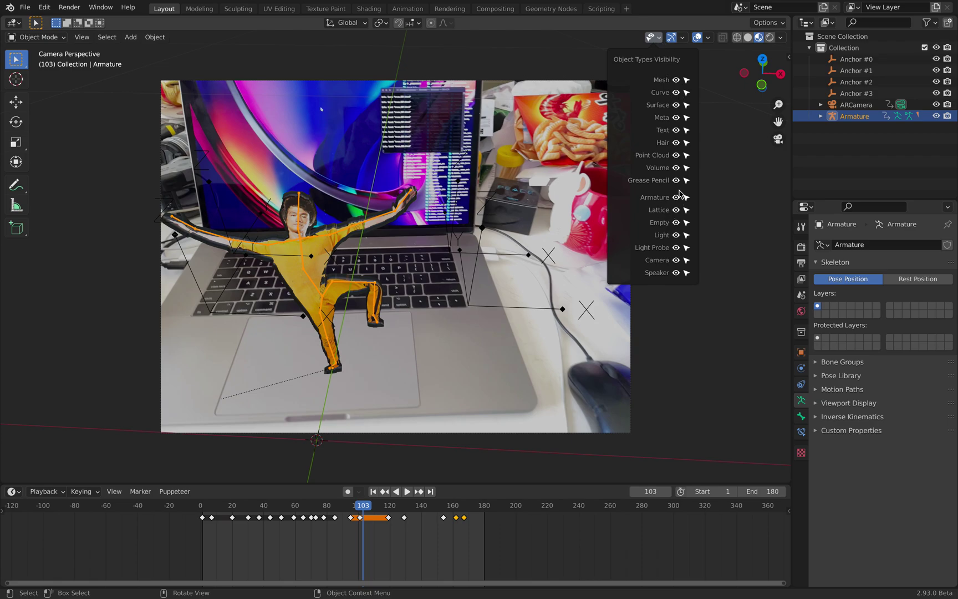
pyautogui.click(676, 80)
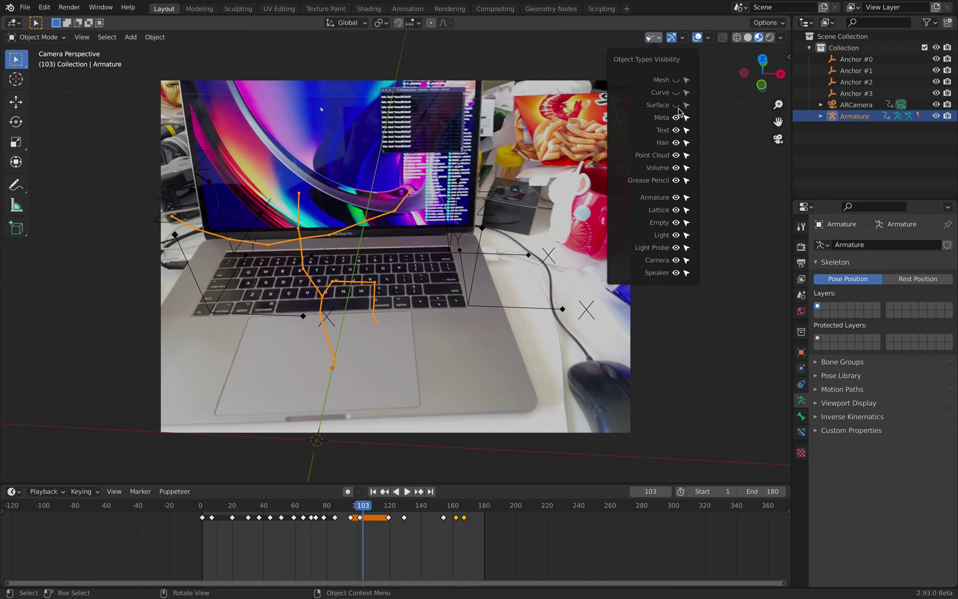
pyautogui.click(678, 82)
pyautogui.moveTo(675, 198); pyautogui.dragTo(676, 261)
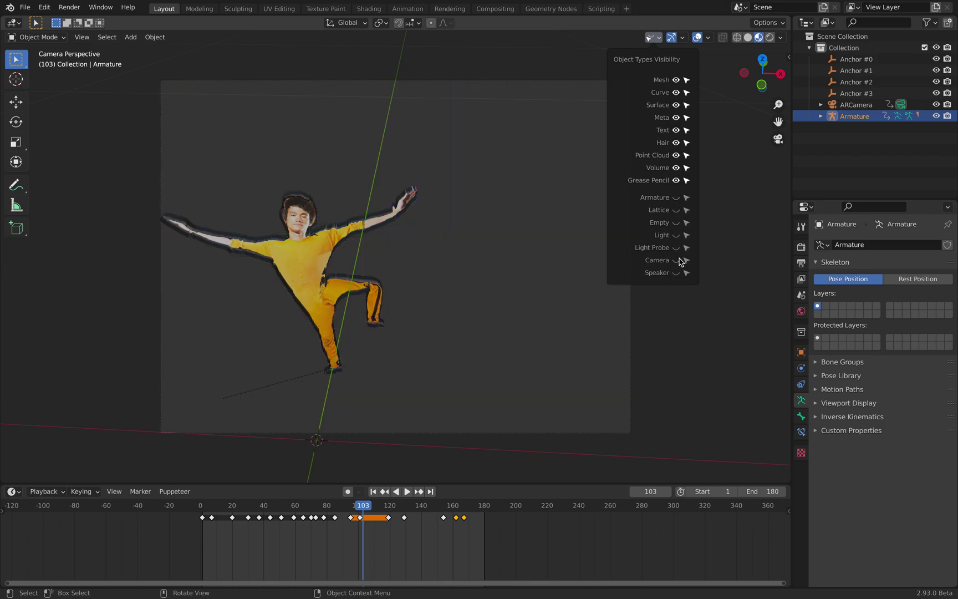
pyautogui.click(677, 260)
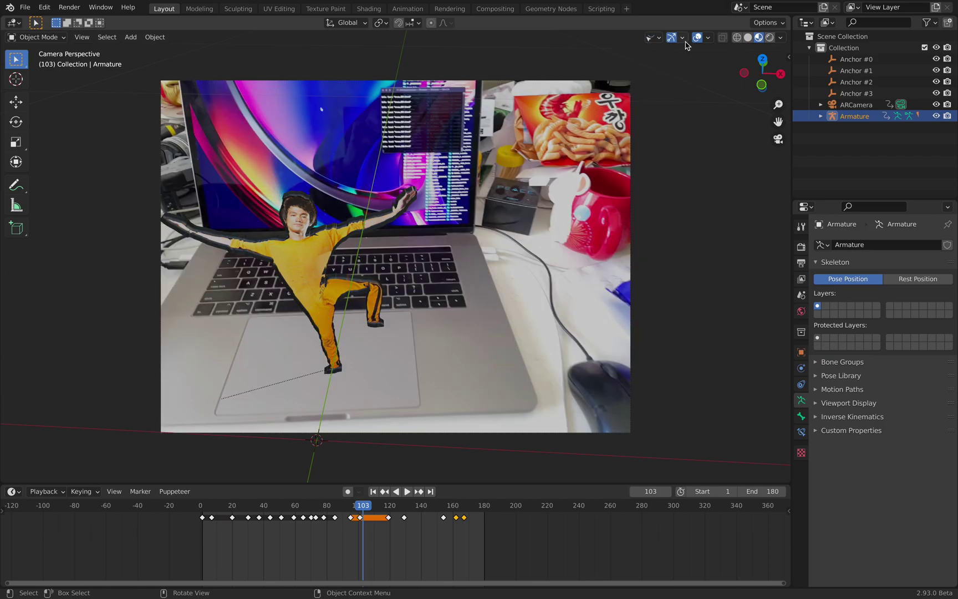
# Turn off the floor grid and the X and Y axis lines in the viewport overlays.
pyautogui.click(708, 39)
pyautogui.click(709, 38)
pyautogui.click(680, 90)
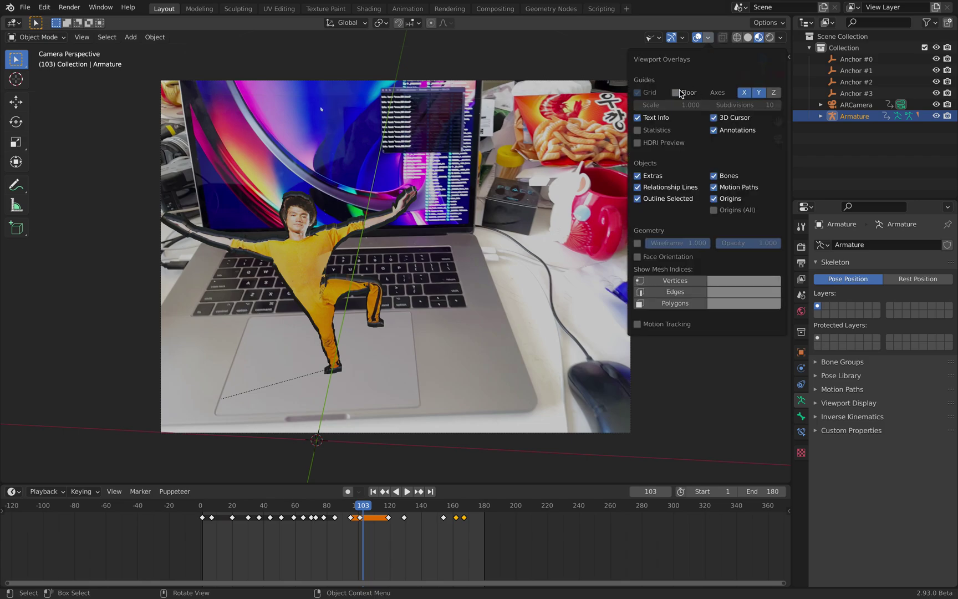
pyautogui.click(757, 93)
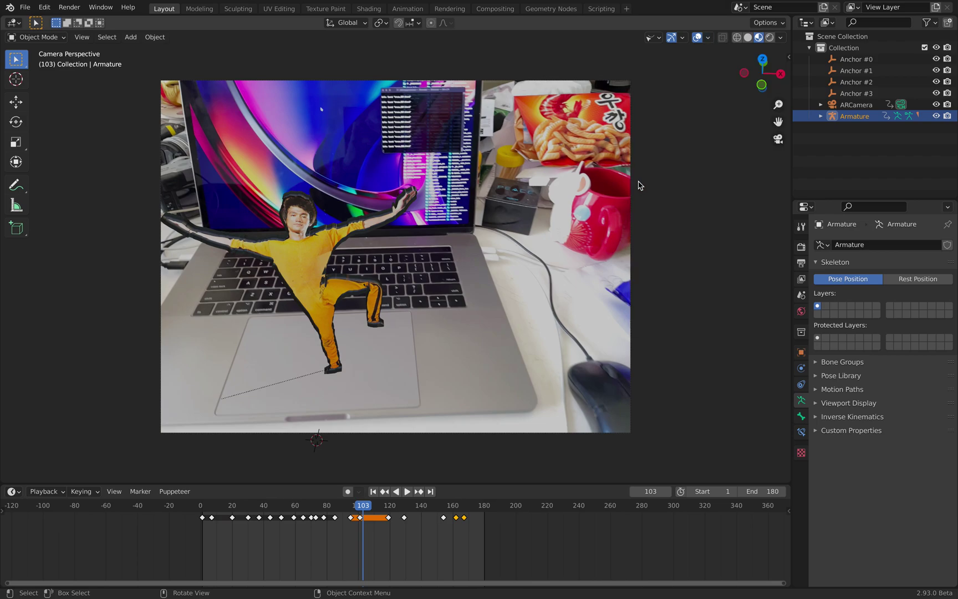
# Play the composited animation, stop at frame 15, and show the scene's output properties.
pyautogui.press('space')
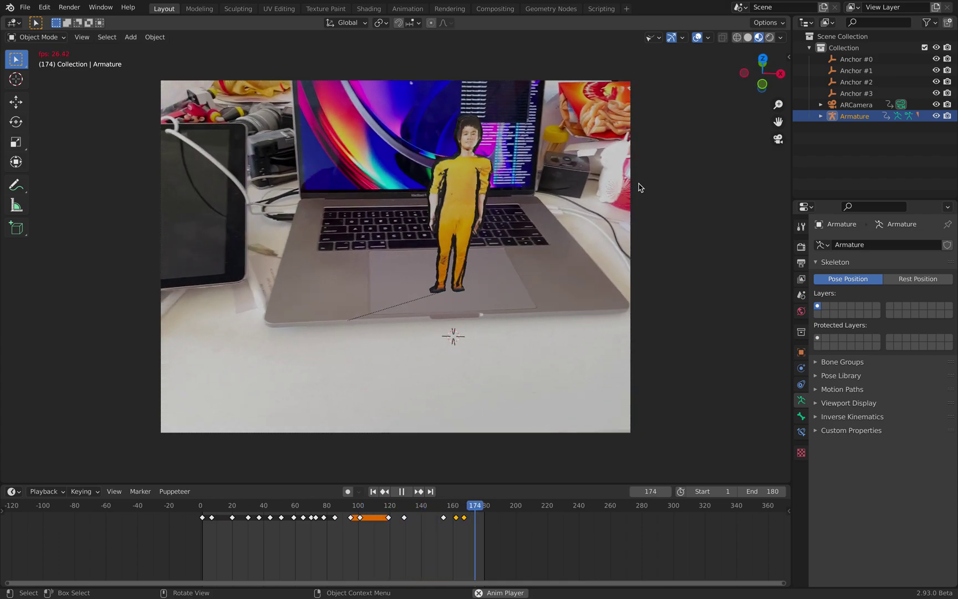
pyautogui.press('space')
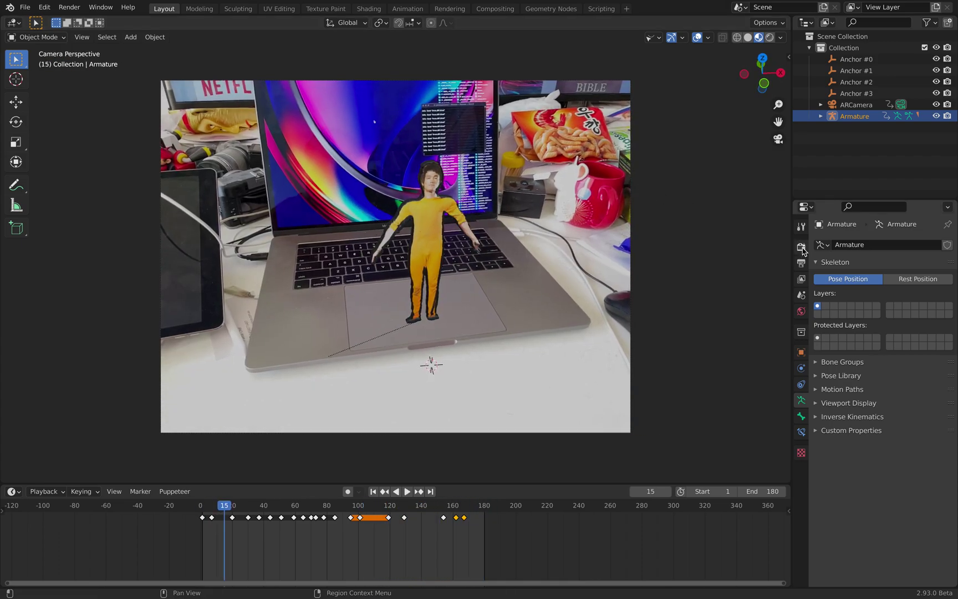
pyautogui.click(801, 247)
pyautogui.click(801, 262)
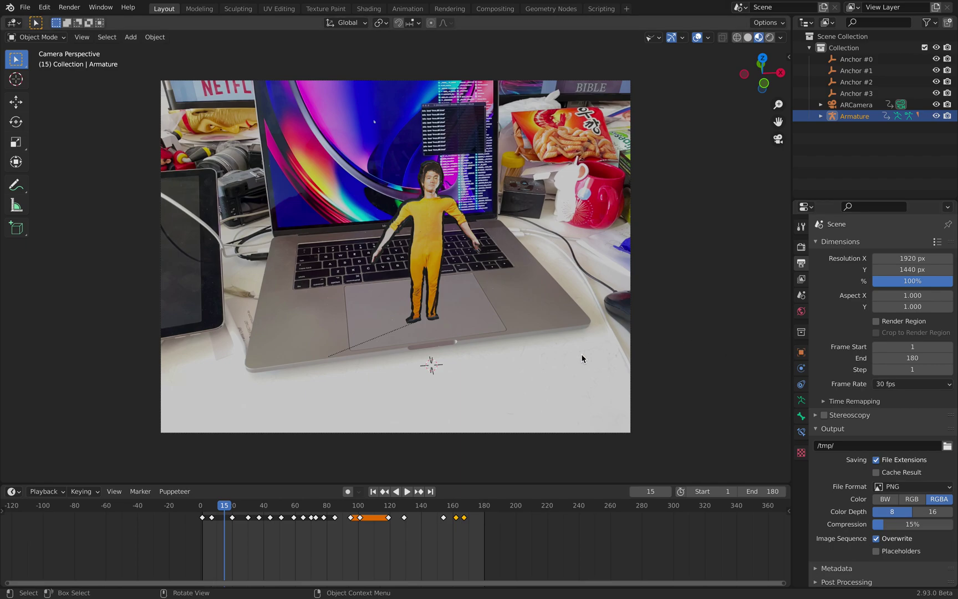
# Enlarge the 3D viewport by shrinking the timeline area below it.
pyautogui.scroll(2, 385, 475)
pyautogui.moveTo(454, 484); pyautogui.dragTo(466, 519)
pyautogui.scroll(-1, 467, 446)
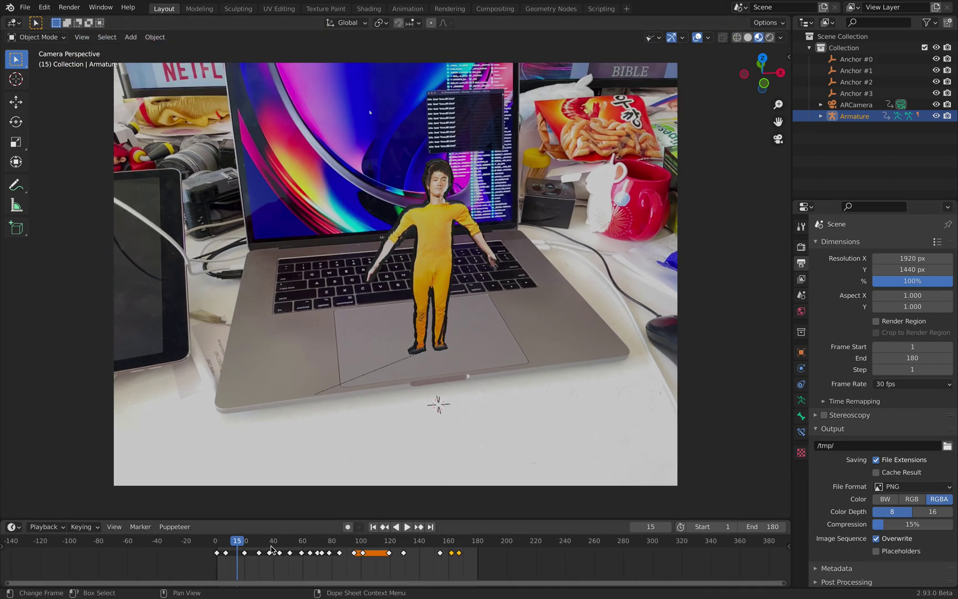
pyautogui.scroll(2, 271, 548)
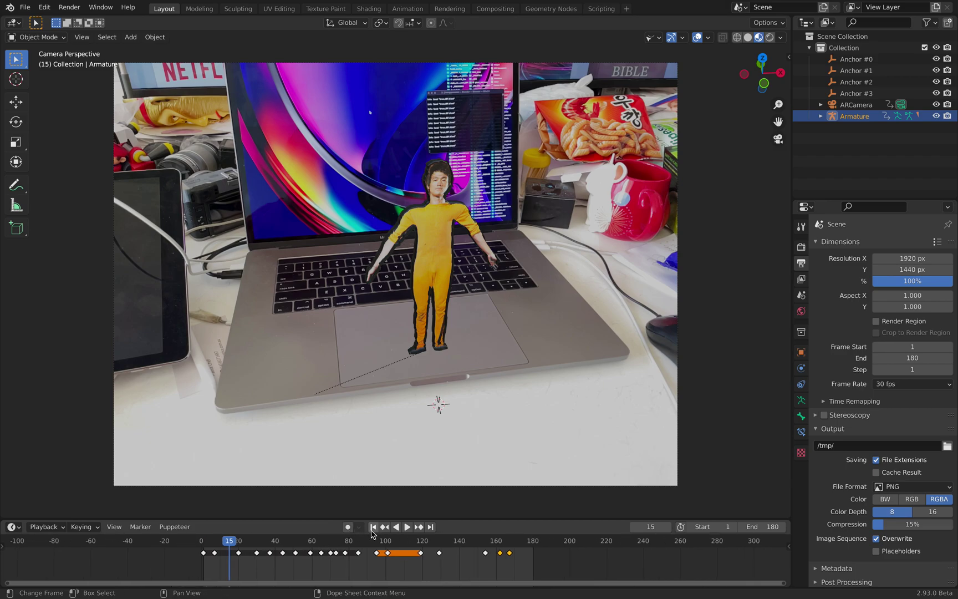
pyautogui.scroll(2, 368, 550)
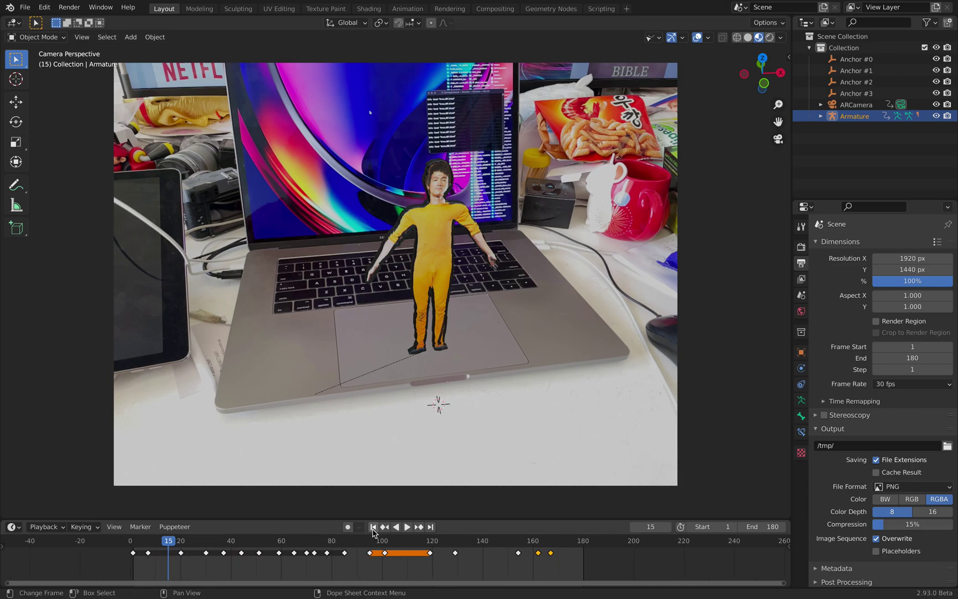
# Play the animation twice from the first frame, stopping at frames 114 and 128, to check how the character tracks.
pyautogui.click(373, 527)
pyautogui.click(407, 526)
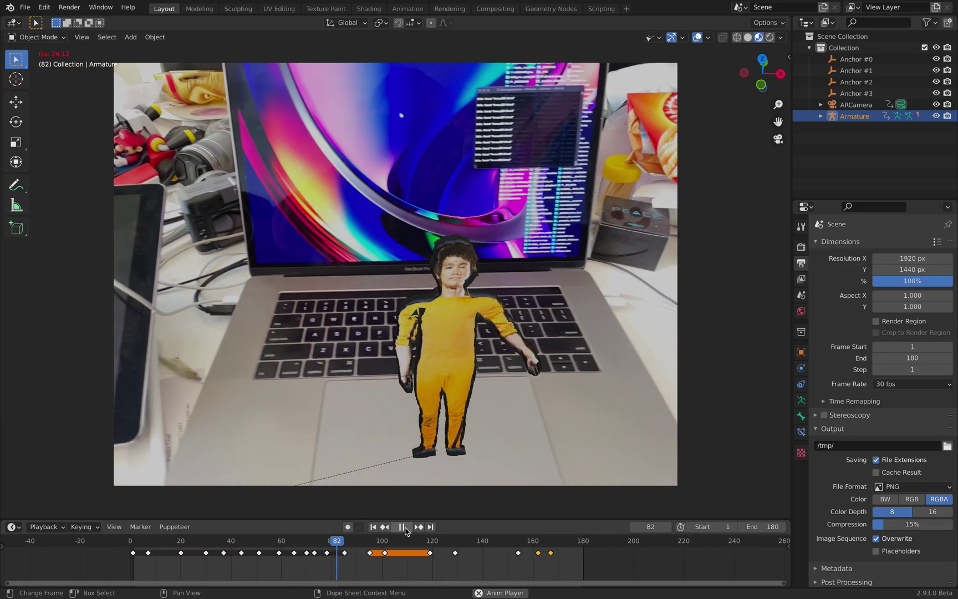
pyautogui.click(402, 527)
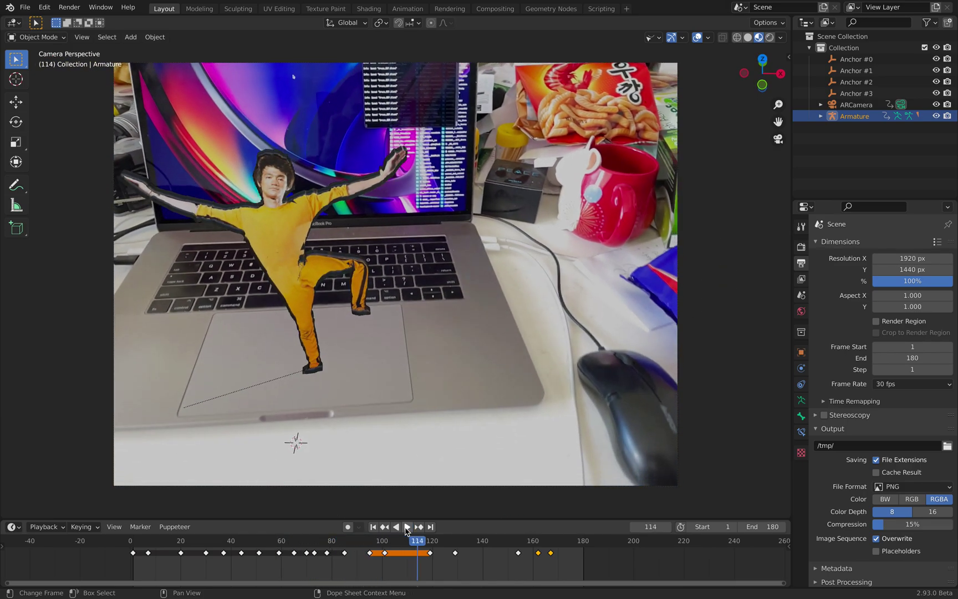
pyautogui.click(375, 526)
pyautogui.click(406, 527)
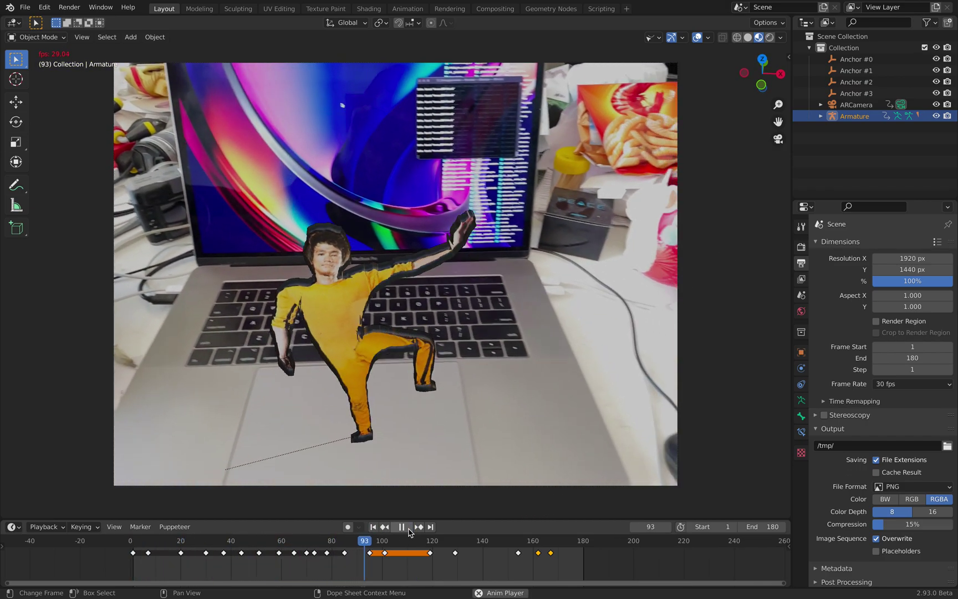
pyautogui.press('space')
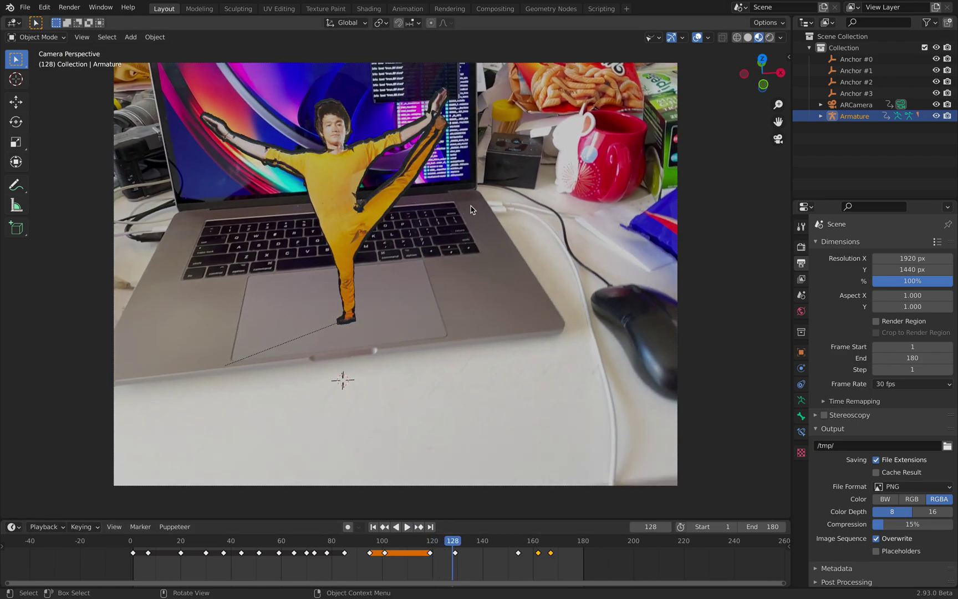
# Scrub to frame 132, select the character mesh, and scrub back to frame 130.
pyautogui.moveTo(213, 543); pyautogui.dragTo(307, 540)
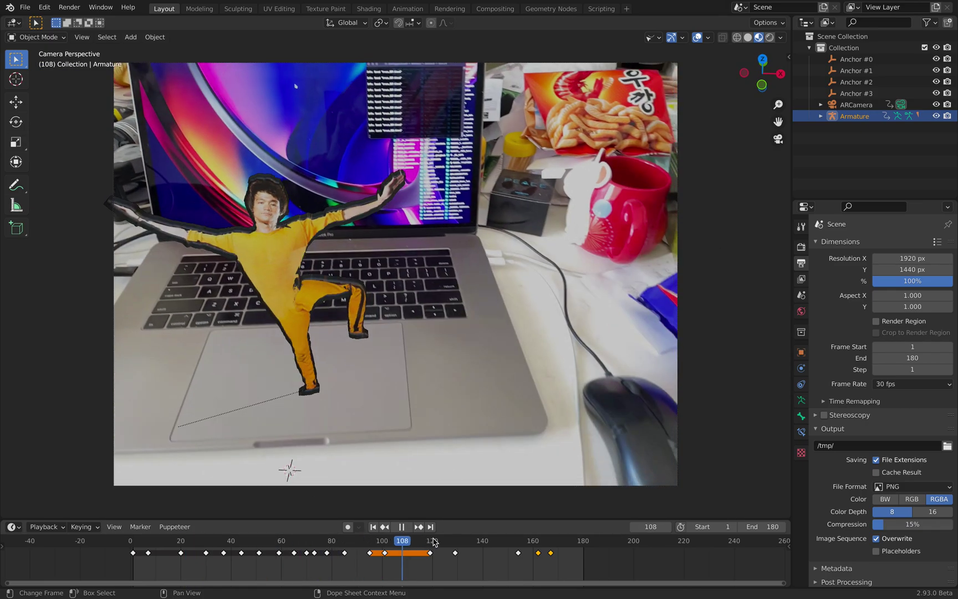
pyautogui.press('space')
pyautogui.moveTo(455, 541)
pyautogui.mouseDown()
pyautogui.moveTo(492, 541)
pyautogui.moveTo(463, 539)
pyautogui.mouseUp()
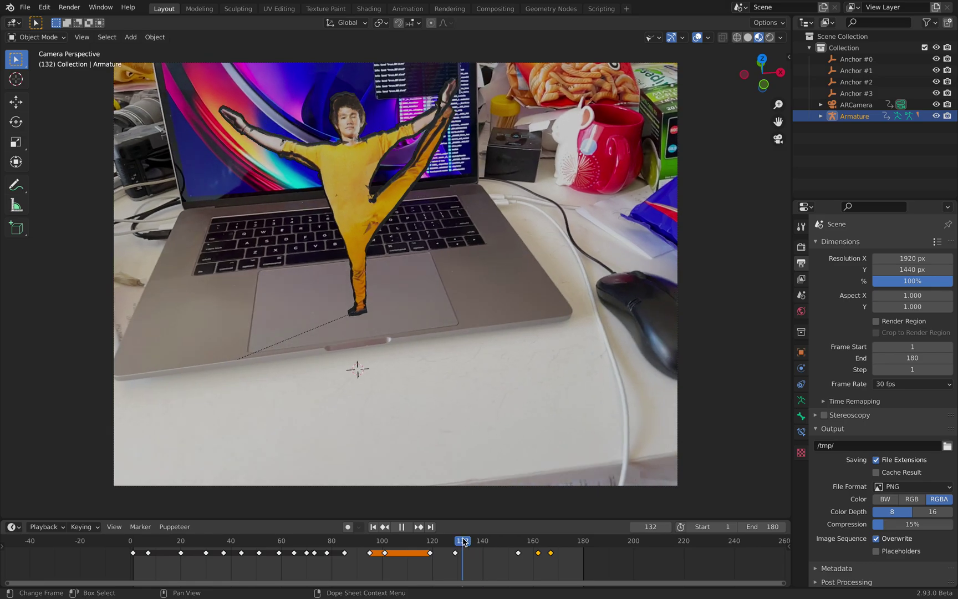
pyautogui.click(359, 209)
pyautogui.moveTo(465, 540)
pyautogui.mouseDown()
pyautogui.moveTo(474, 541)
pyautogui.moveTo(340, 536)
pyautogui.moveTo(511, 539)
pyautogui.moveTo(443, 532)
pyautogui.moveTo(459, 536)
pyautogui.mouseUp()
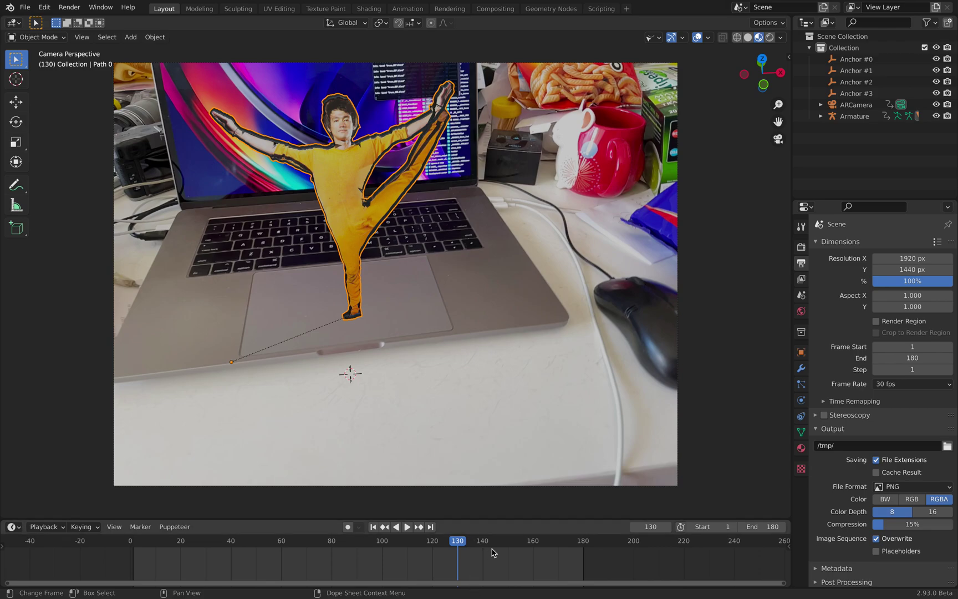
# Scrub through frames 67, 141, 55, 44 and 137 to compare the character's position with the moving footage.
pyautogui.press('space')
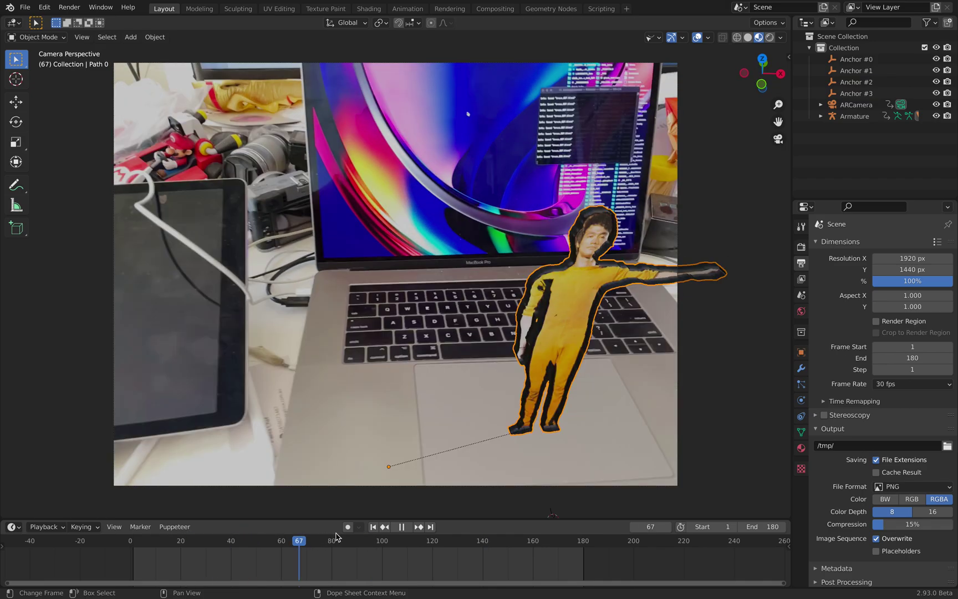
pyautogui.moveTo(336, 534); pyautogui.dragTo(485, 515)
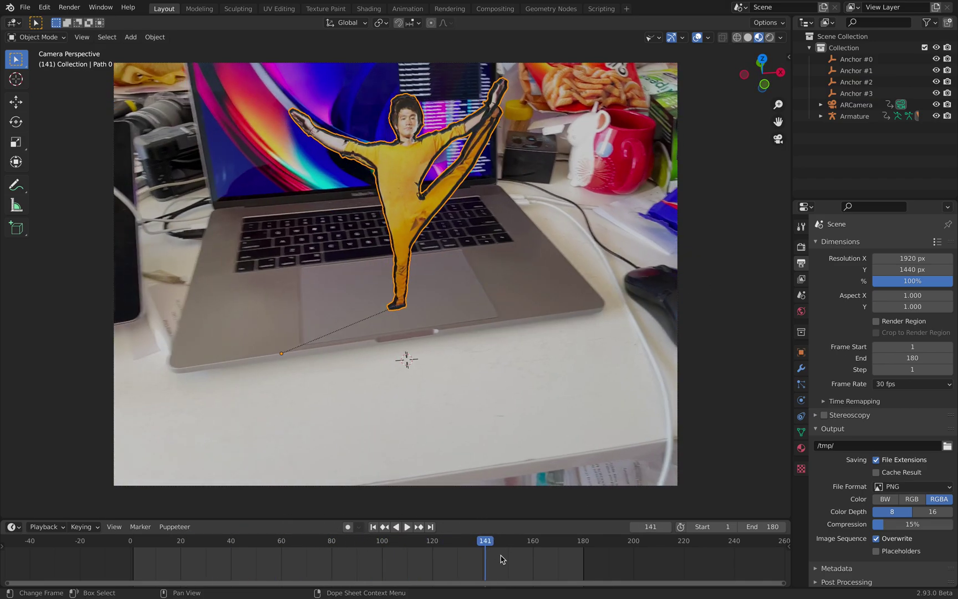
pyautogui.scroll(-2, 501, 556)
pyautogui.moveTo(502, 556); pyautogui.dragTo(586, 556, button='middle')
pyautogui.scroll(3, 588, 554)
pyautogui.moveTo(589, 543); pyautogui.dragTo(311, 545)
pyautogui.scroll(2, 404, 557)
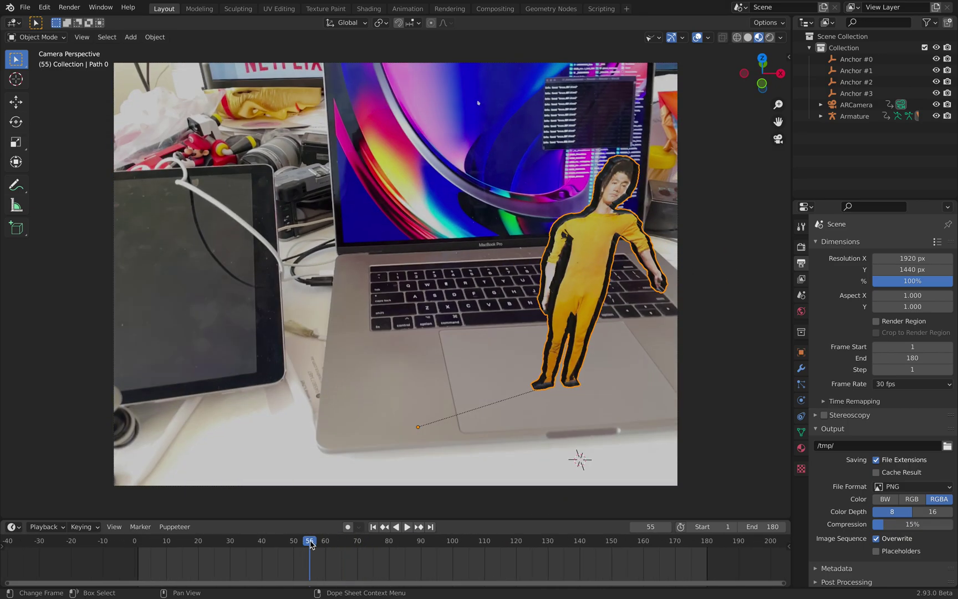
pyautogui.moveTo(358, 545); pyautogui.dragTo(275, 543)
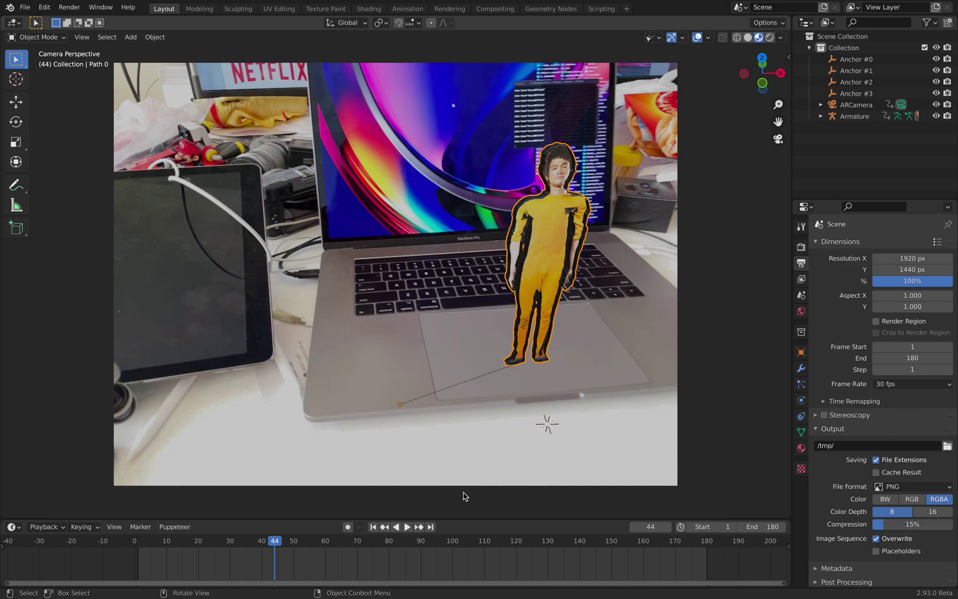
pyautogui.moveTo(459, 541); pyautogui.dragTo(572, 530)
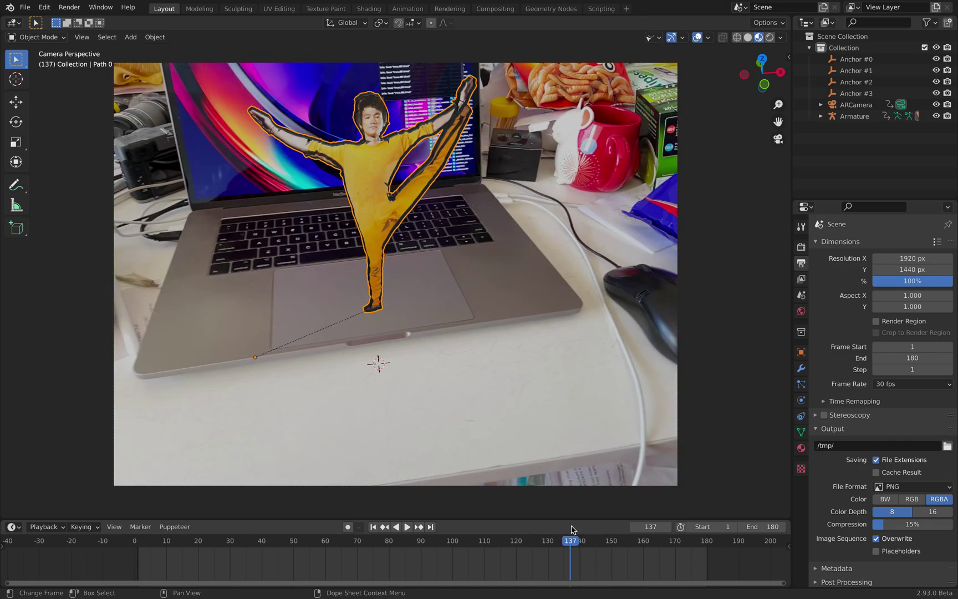
# Play from frame 137 in reverse and scrub through frames 106 and 79 to frame 22 to review the composite.
pyautogui.click(395, 527)
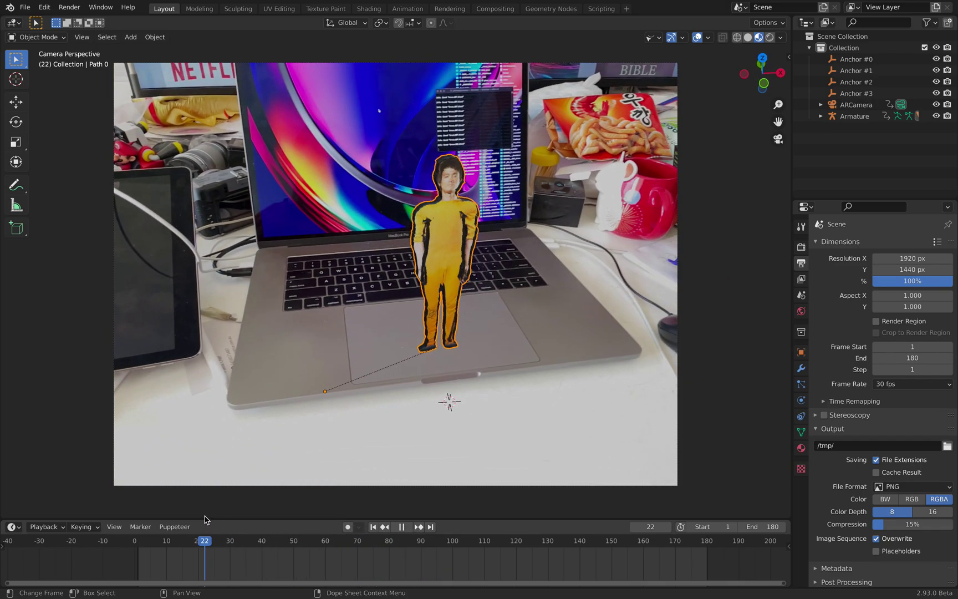
pyautogui.press('space')
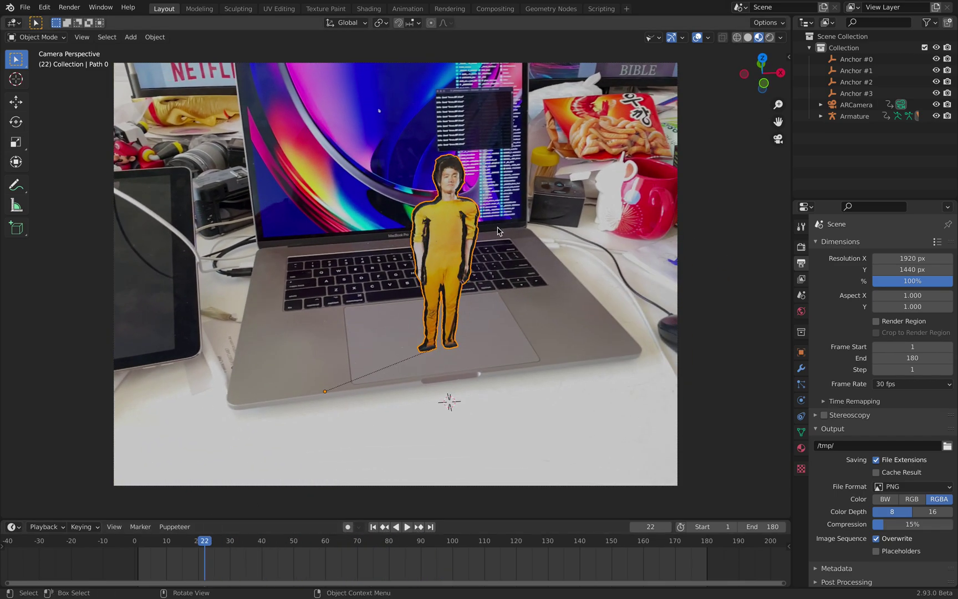
pyautogui.press('space')
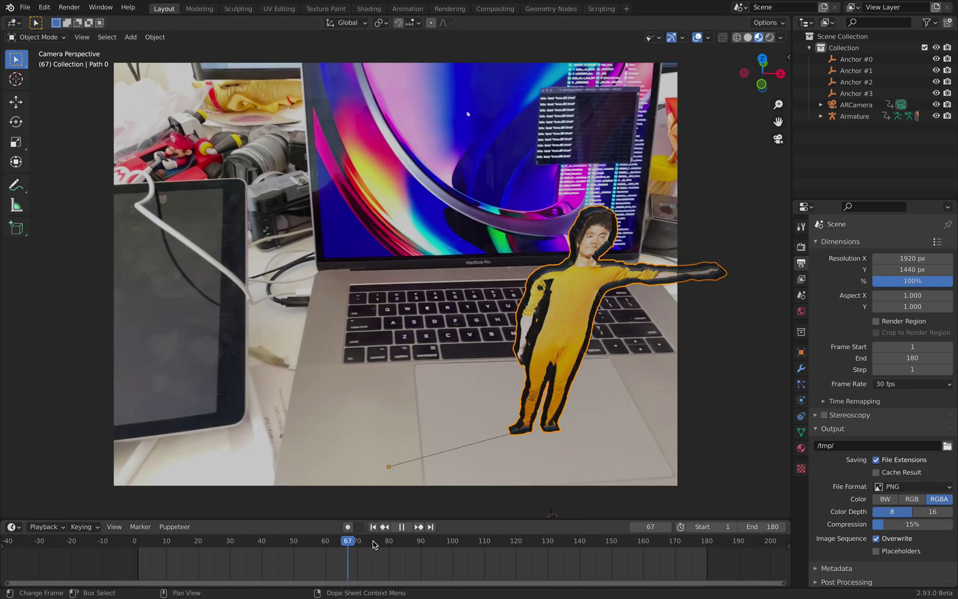
pyautogui.press('space')
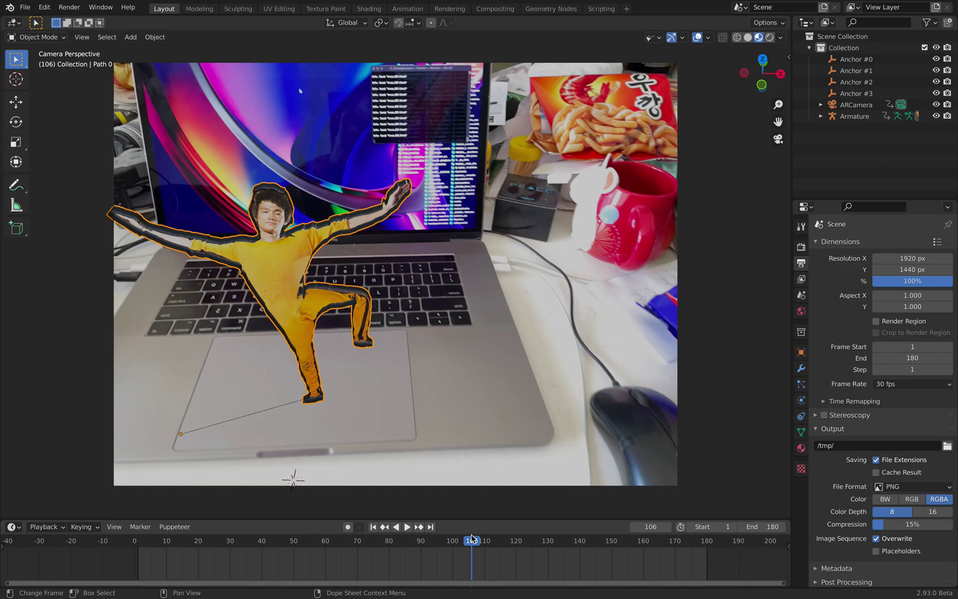
pyautogui.moveTo(458, 548); pyautogui.dragTo(387, 540)
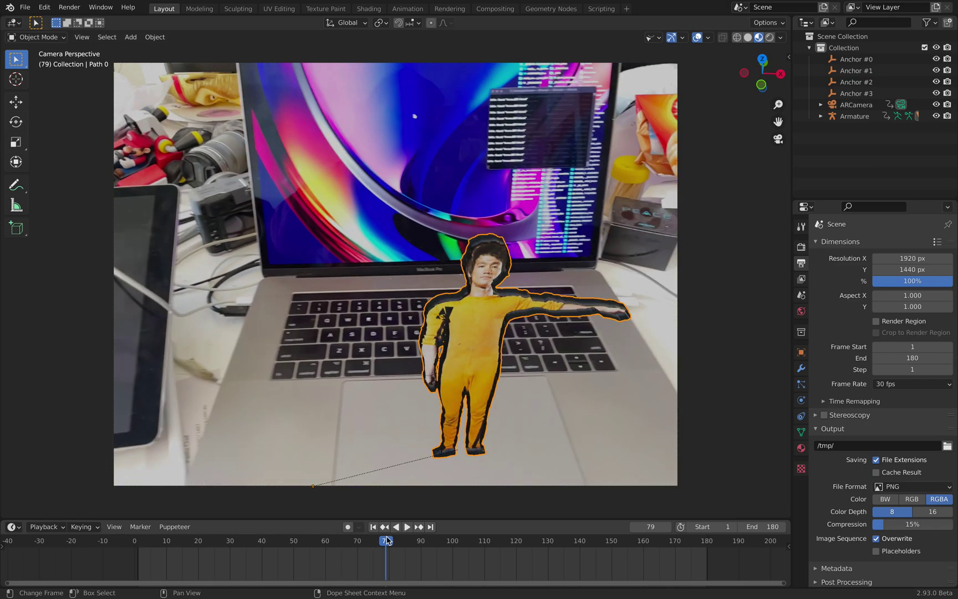
pyautogui.moveTo(436, 547); pyautogui.dragTo(205, 533)
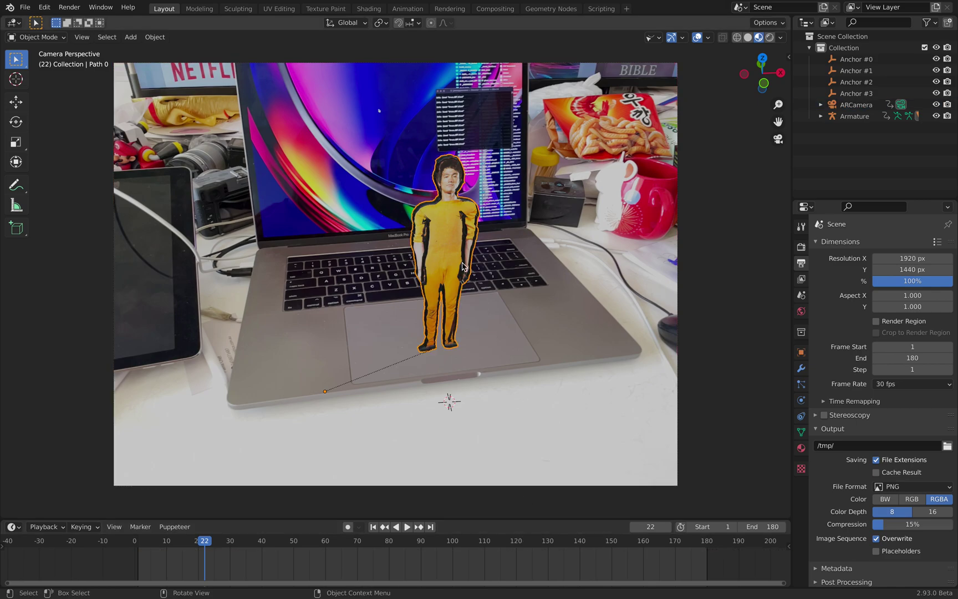
# Leave the camera view and frame the selected character mesh in the viewport.
pyautogui.moveTo(480, 291); pyautogui.dragTo(438, 213, button='middle')
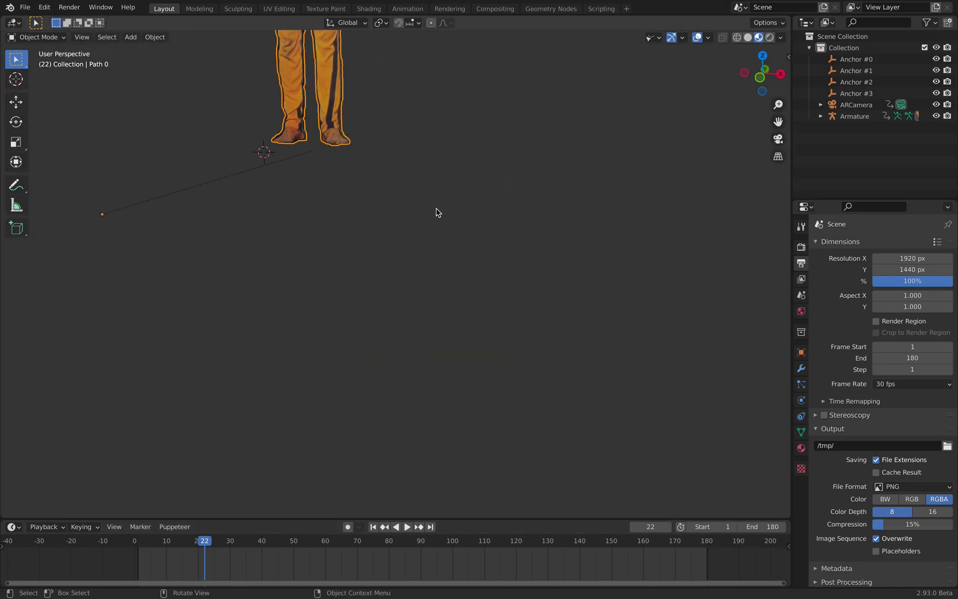
pyautogui.click(81, 37)
pyautogui.click(119, 100)
pyautogui.moveTo(400, 162); pyautogui.dragTo(406, 165, button='middle')
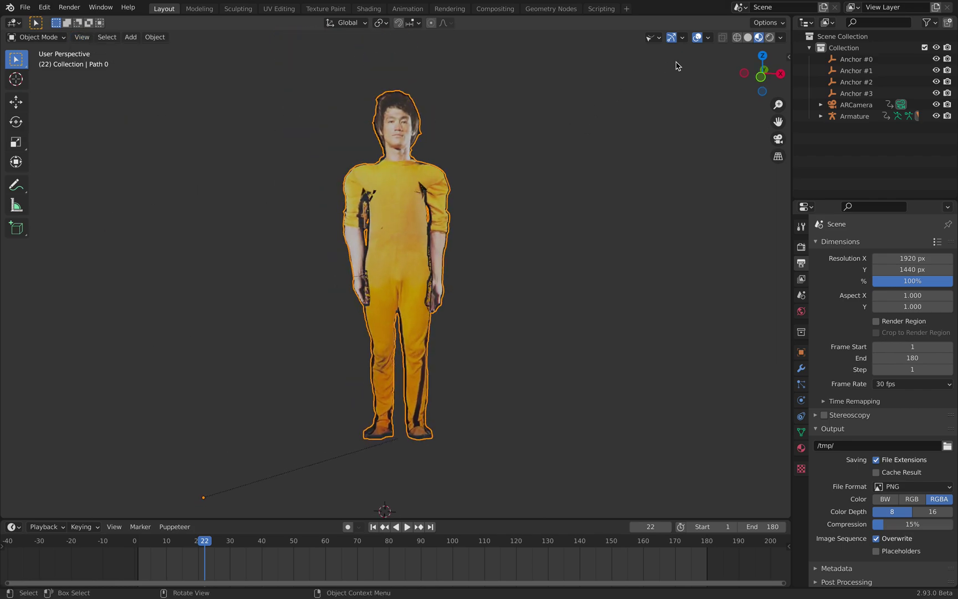
# Make the armature, lattice, empty, light probe and speaker object types visible and selectable, and select the character's armature.
pyautogui.click(659, 38)
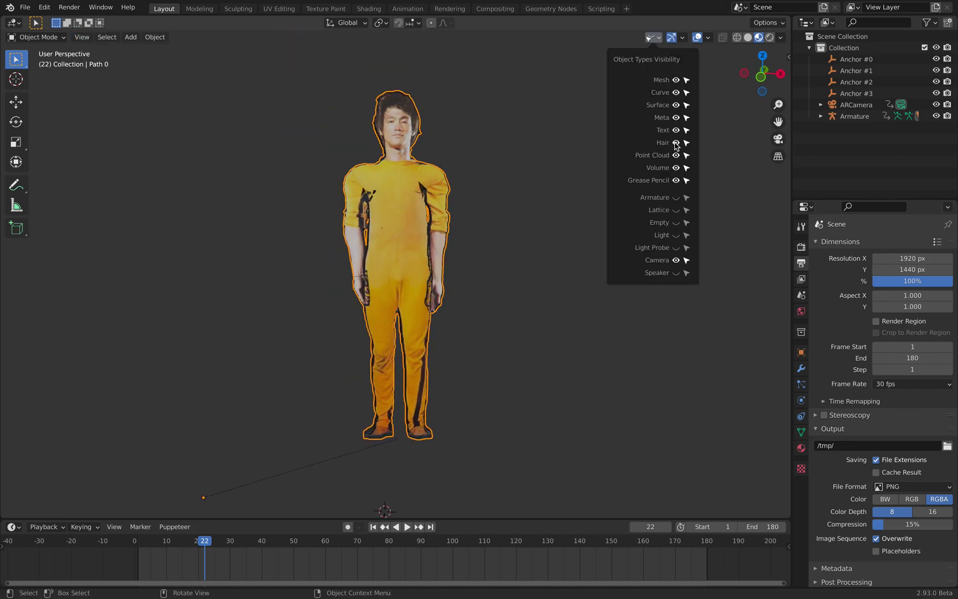
pyautogui.moveTo(677, 197); pyautogui.dragTo(683, 258)
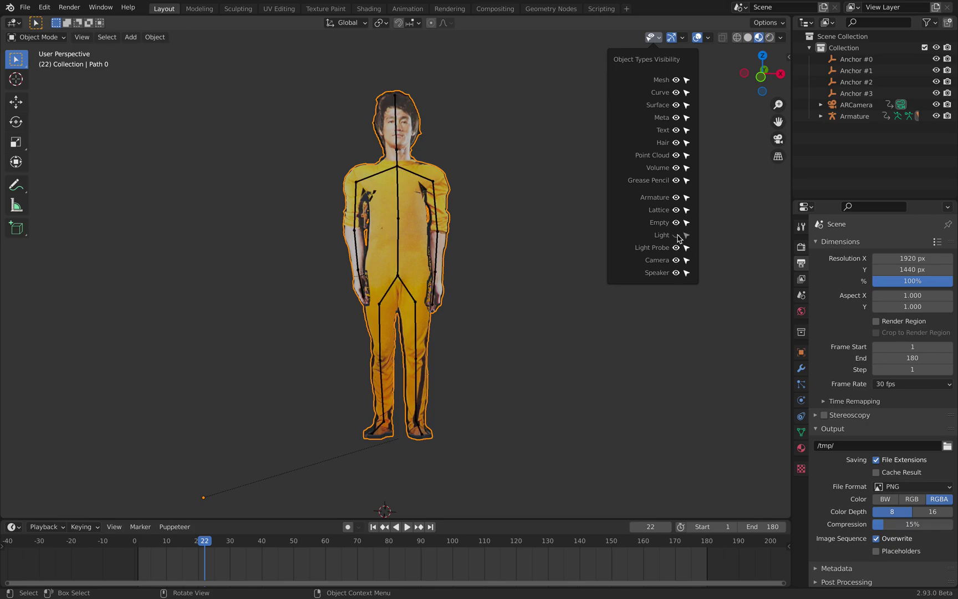
pyautogui.click(454, 180)
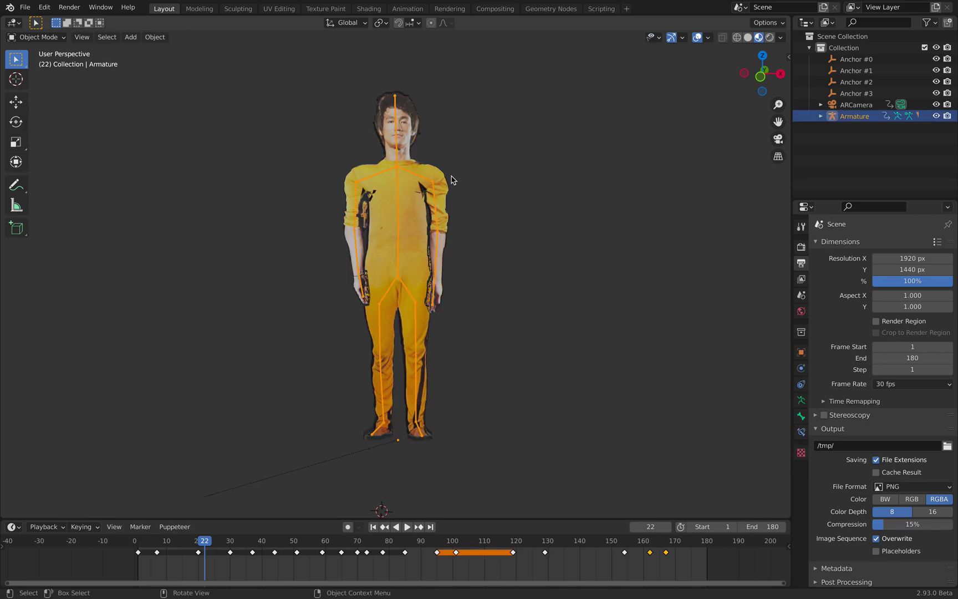
# Play and scrub the armature animation in front orthographic view with a taller timeline, passing frame 147 to frame 172.
pyautogui.click(765, 73)
pyautogui.click(765, 73)
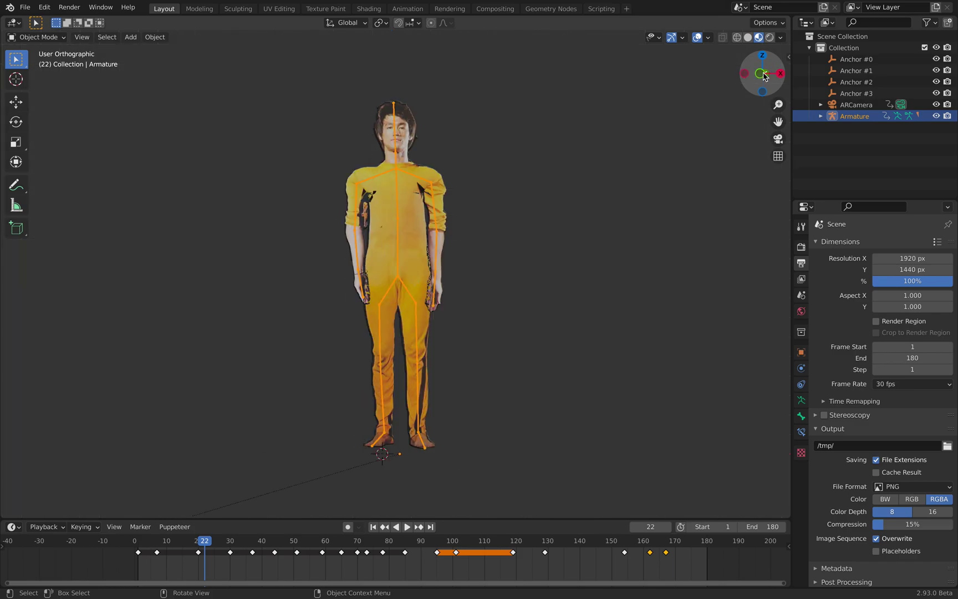
pyautogui.moveTo(285, 519); pyautogui.dragTo(287, 495)
pyautogui.click(392, 520)
pyautogui.press('space')
pyautogui.moveTo(407, 522); pyautogui.dragTo(596, 529)
pyautogui.moveTo(538, 525); pyautogui.dragTo(601, 524)
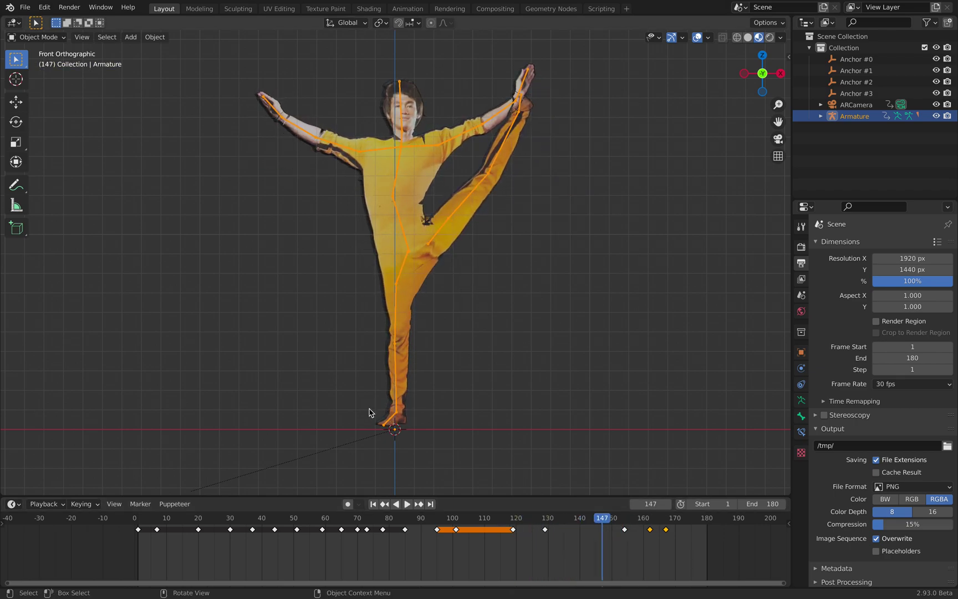
pyautogui.moveTo(540, 525); pyautogui.dragTo(680, 522)
# Set the animation's end frame to 200.
pyautogui.scroll(-1, 656, 538)
pyautogui.hscroll(6, 656, 538)
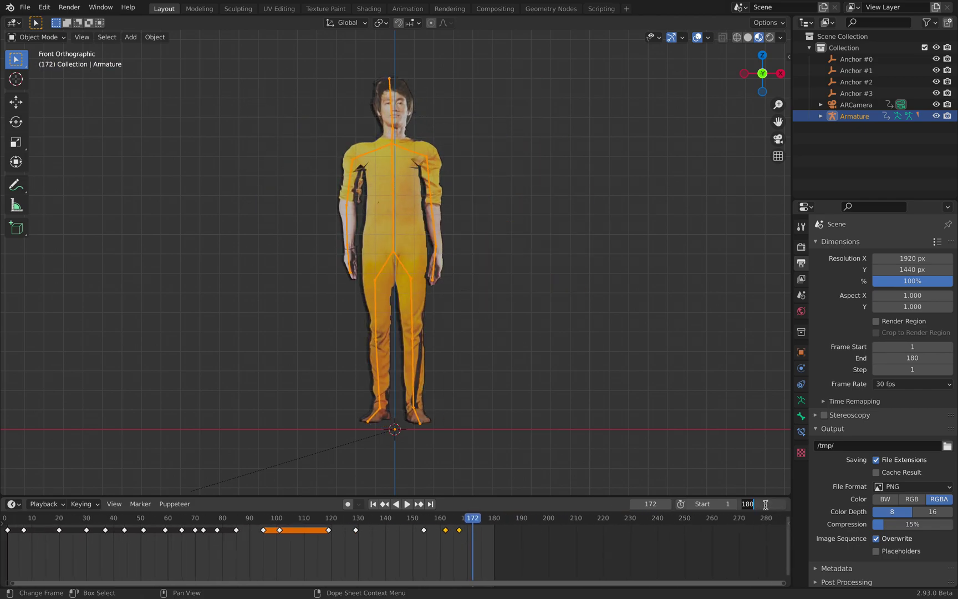
pyautogui.press('Return')
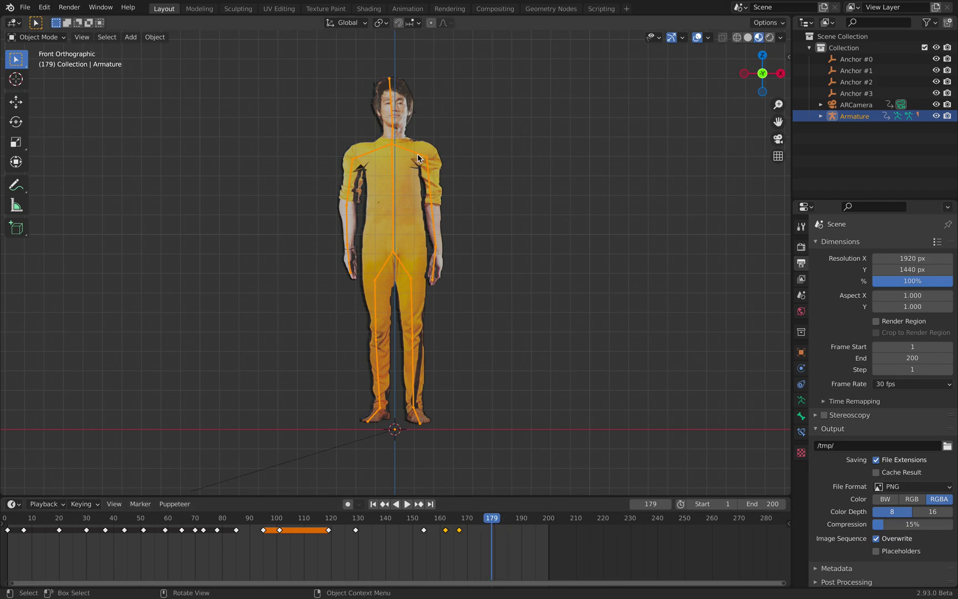
# Switch the armature to Pose Mode and display the Pose Options with the Auto IK setting.
pyautogui.click(37, 37)
pyautogui.click(34, 73)
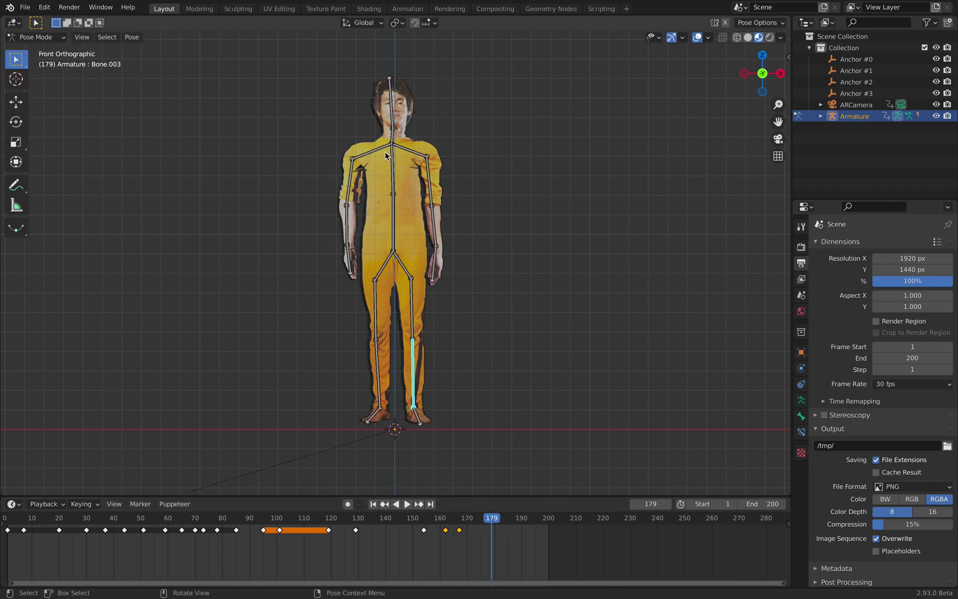
pyautogui.click(788, 56)
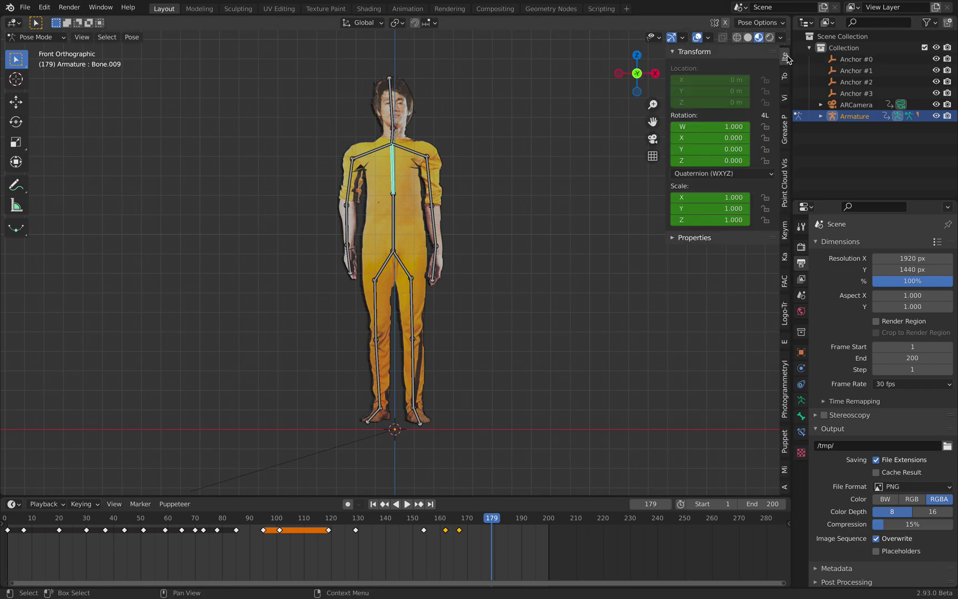
pyautogui.click(785, 97)
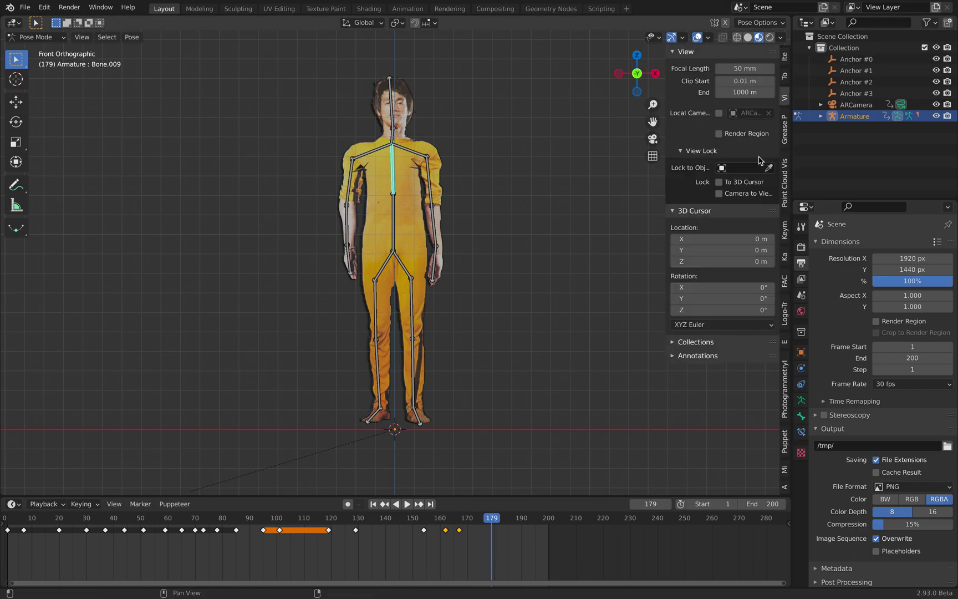
pyautogui.scroll(1, 788, 92)
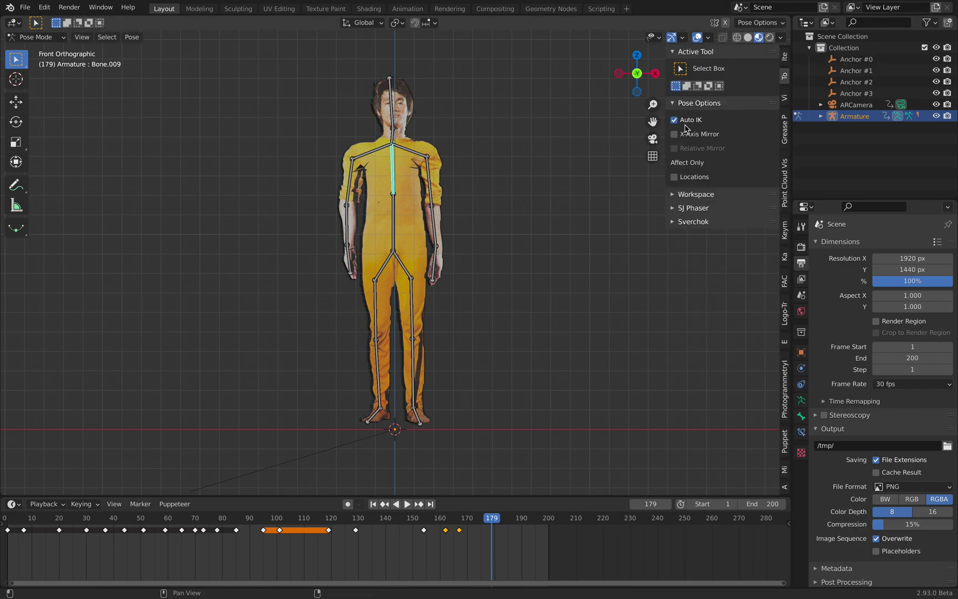
# Try moving the hip bones and the lower spine bone with Auto IK, cancelling the moves.
pyautogui.keyDown('shift'); pyautogui.moveTo(416, 240); pyautogui.dragTo(375, 248, button='middle'); pyautogui.keyUp('shift')
pyautogui.scroll(1, 390, 238)
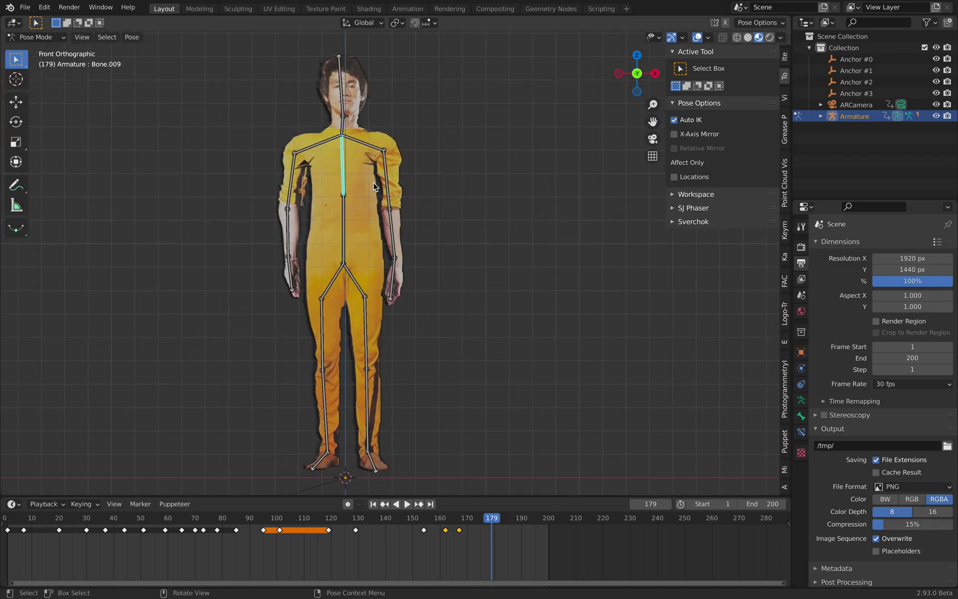
pyautogui.click(342, 155)
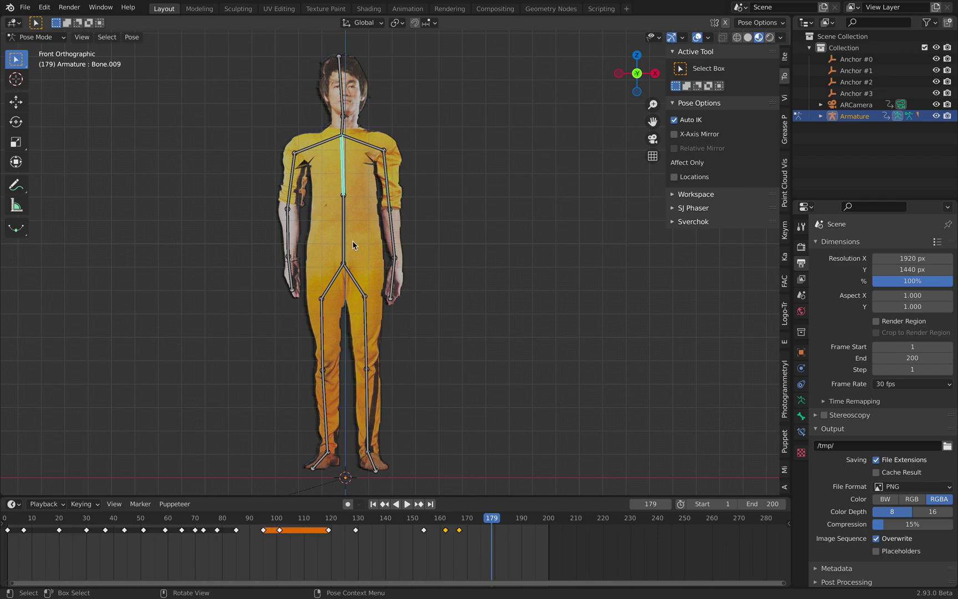
pyautogui.keyDown('shift'); pyautogui.click(341, 271); pyautogui.keyUp('shift')
pyautogui.press('g')
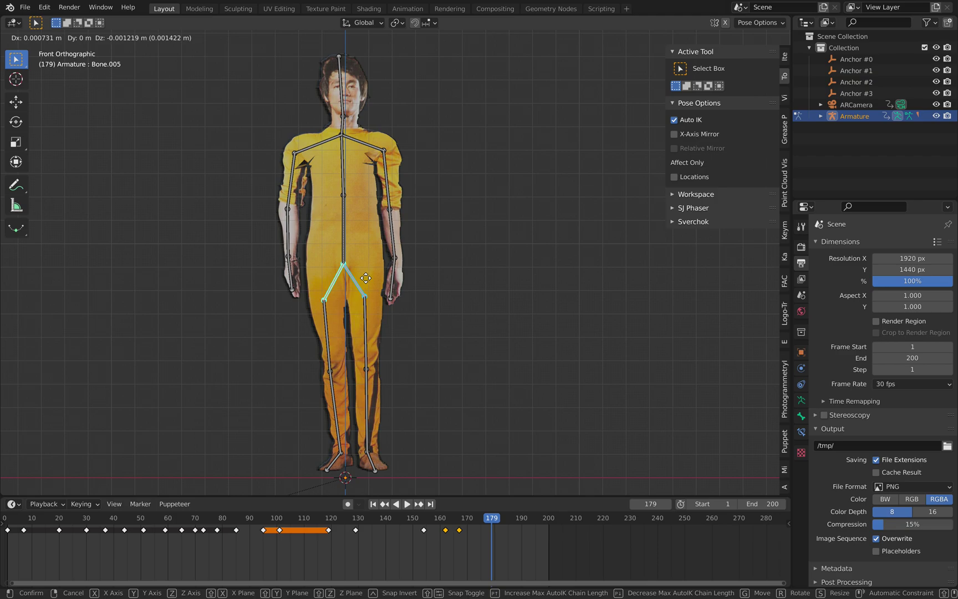
pyautogui.click(369, 287)
pyautogui.press('g')
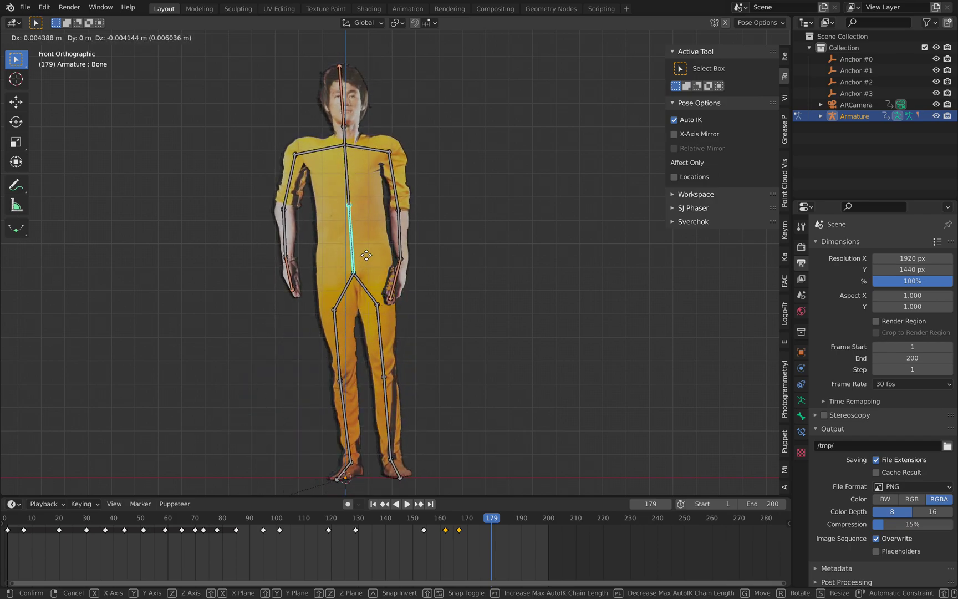
pyautogui.rightClick(365, 255)
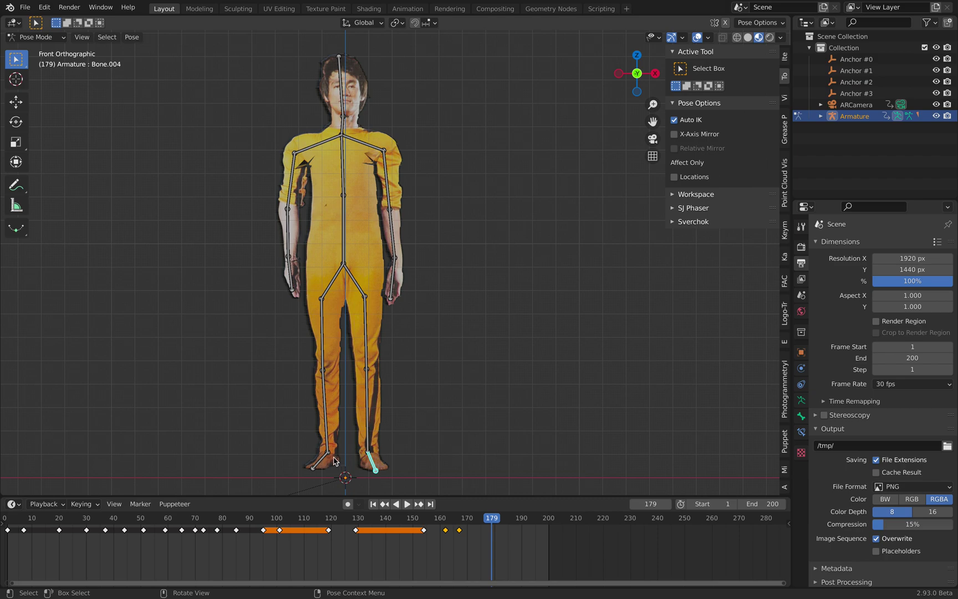
# Try moving the character's left foot bone and the left hand bone with Auto IK, cancelling each move.
pyautogui.press('g')
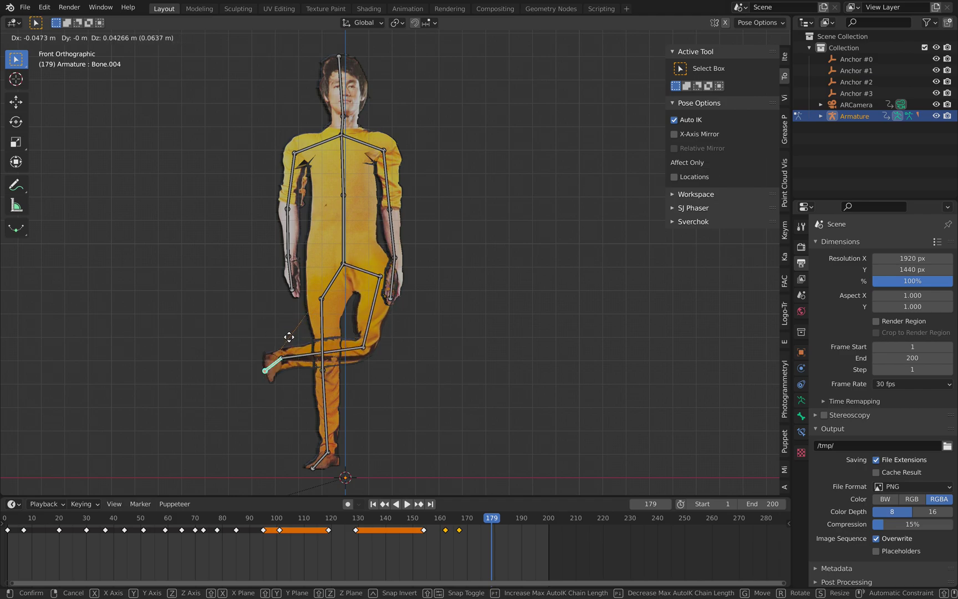
pyautogui.press('Escape')
pyautogui.hotkey('alt', 'a')
pyautogui.press('g')
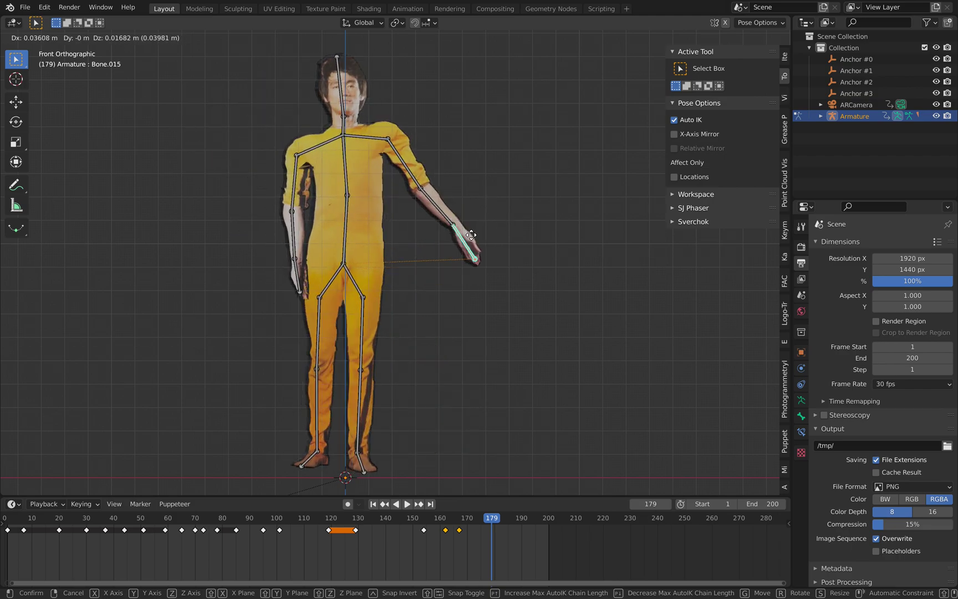
pyautogui.press('Escape')
# Try moving the character's left forearm bone and once more the left hand bone with Auto IK, cancelling each move.
pyautogui.click(391, 218)
pyautogui.press('g')
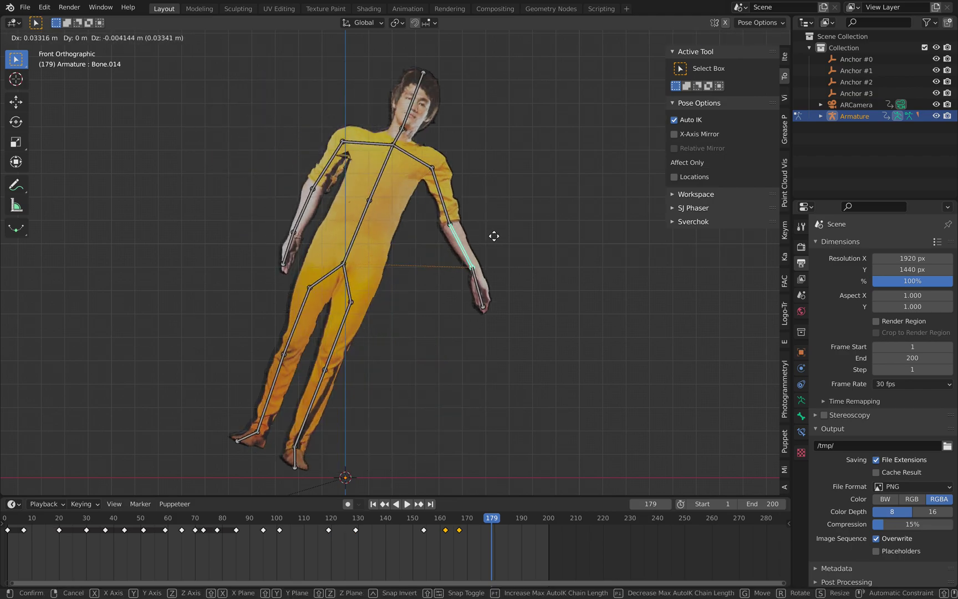
pyautogui.press('Escape')
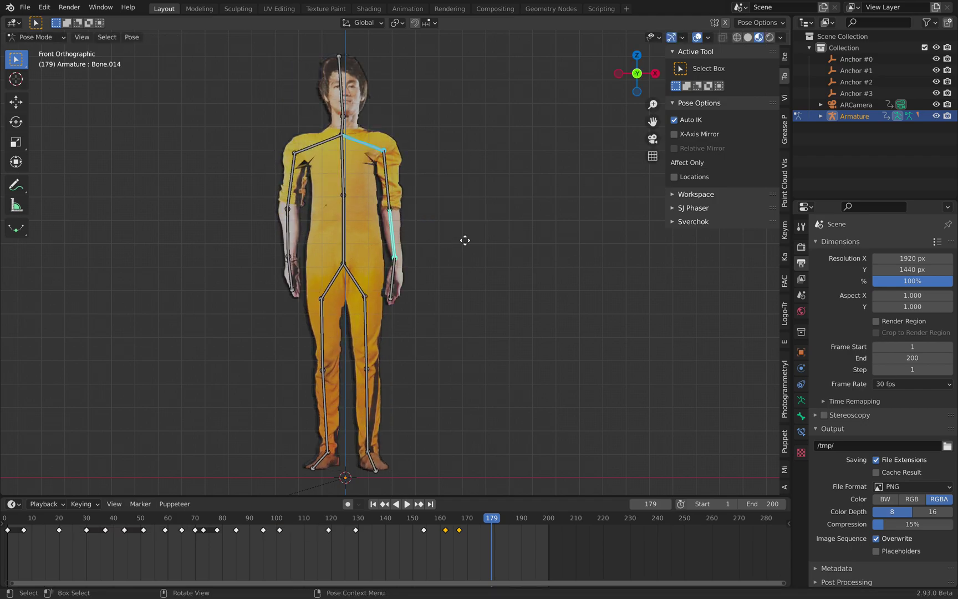
pyautogui.press('g')
pyautogui.press('Escape')
pyautogui.click(394, 275)
pyautogui.press('g')
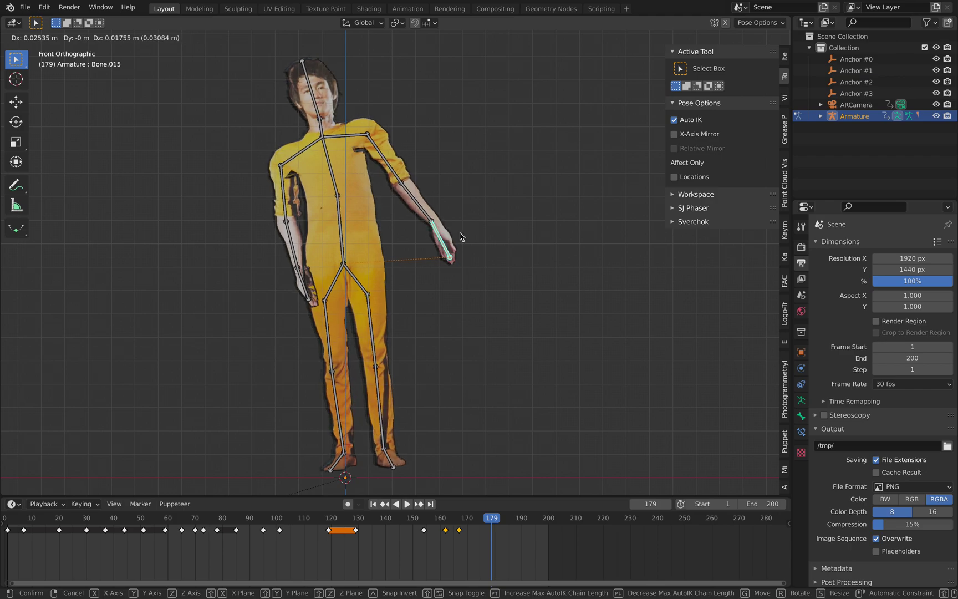
pyautogui.press('Escape')
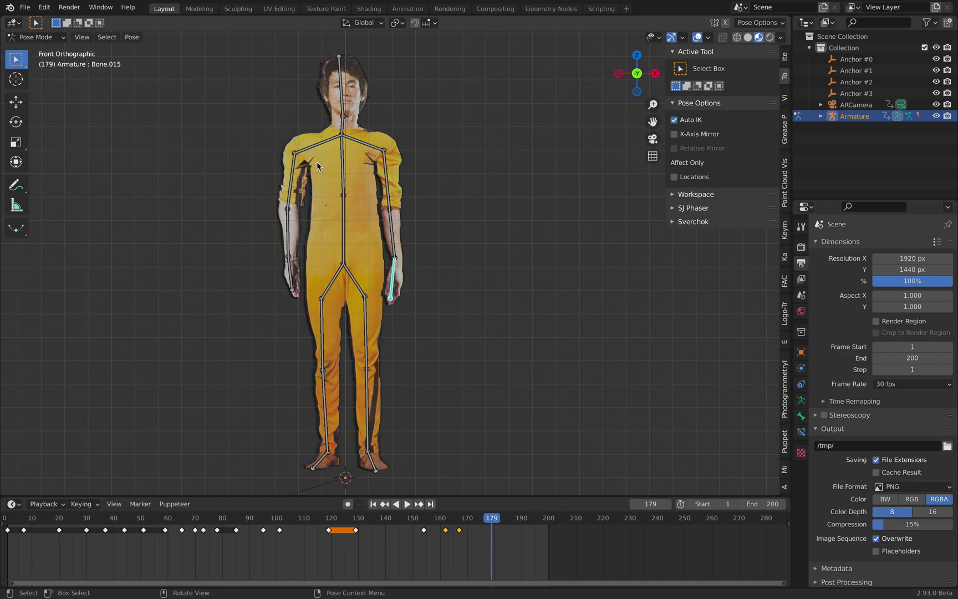
# Turn off Auto IK for the armature and go to frame 178.
pyautogui.moveTo(369, 518); pyautogui.dragTo(232, 521)
pyautogui.click(675, 120)
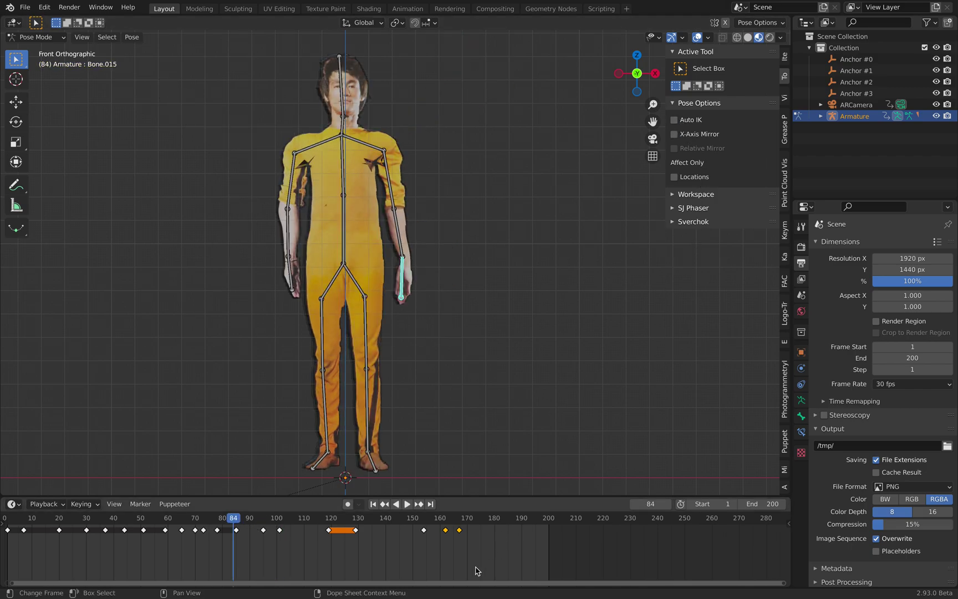
pyautogui.press('space')
pyautogui.click(480, 520)
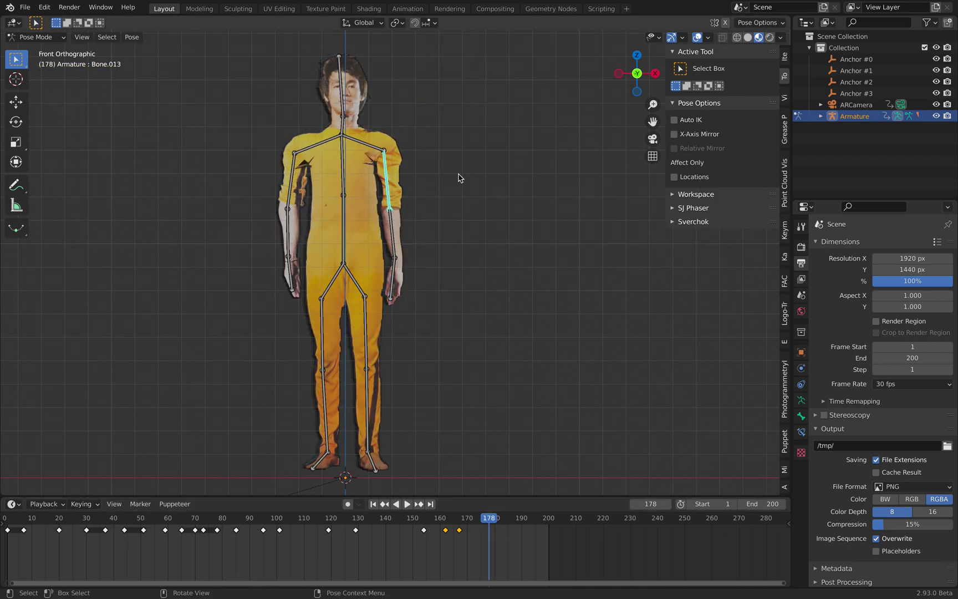
# Rotate the character's left and right upper arm bones outward, away from the body.
pyautogui.press('r')
pyautogui.click(489, 86)
pyautogui.click(294, 158)
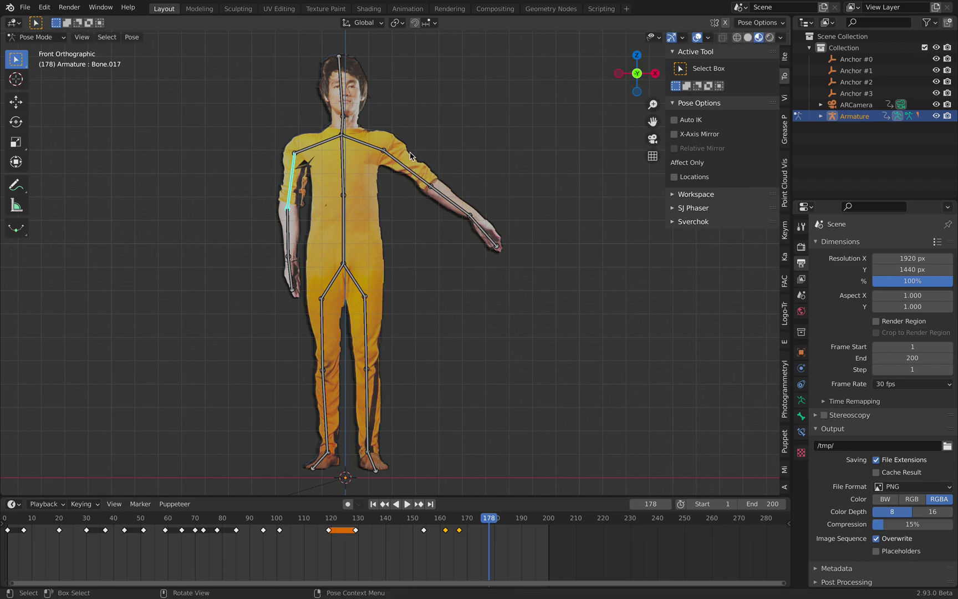
pyautogui.press('r')
pyautogui.click(329, 147)
# Rotate the right and left shoulder bones to adjust the shoulders, and raise the left upper arm further.
pyautogui.click(333, 141)
pyautogui.press('r')
pyautogui.click(392, 178)
pyautogui.click(381, 152)
pyautogui.press('r')
pyautogui.click(424, 168)
pyautogui.click(424, 168)
pyautogui.press('r')
pyautogui.click(474, 146)
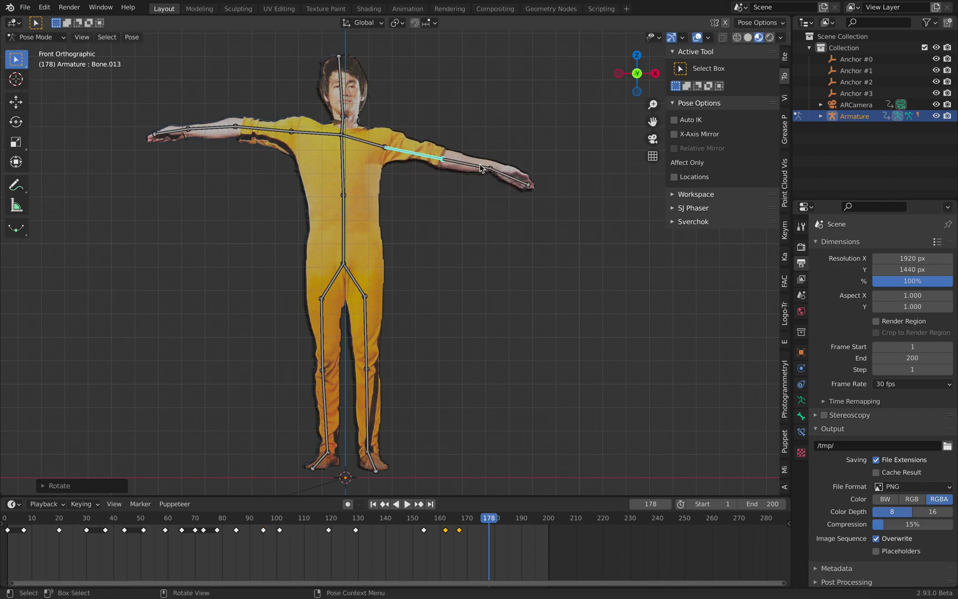
# Rotate the character's left forearm upward and bend the left hand inward toward the head.
pyautogui.click(483, 167)
pyautogui.press('r')
pyautogui.click(473, 102)
pyautogui.click(492, 108)
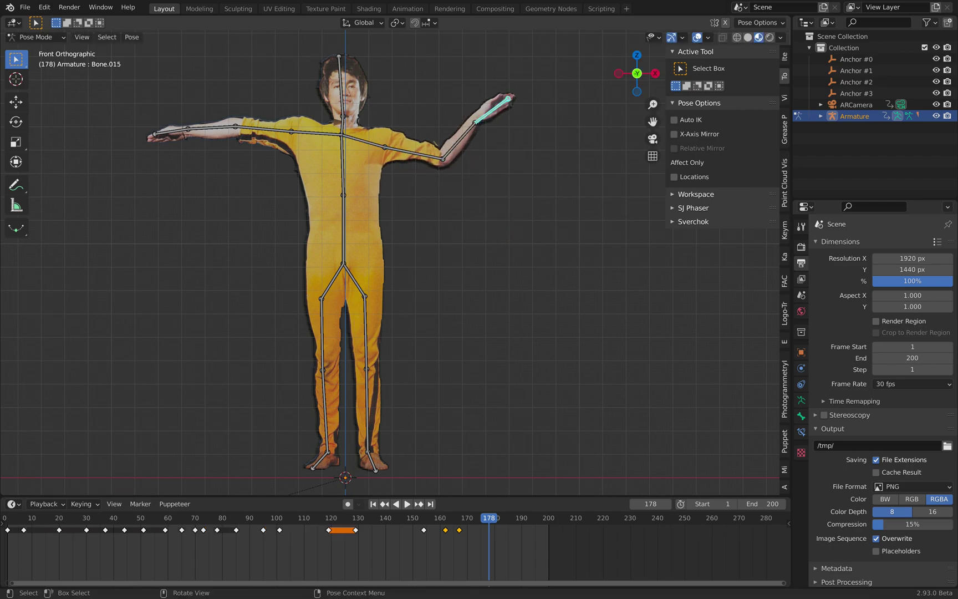
pyautogui.press('r')
pyautogui.click(467, 88)
# Rotate the character's left and right upper arms to raise them above shoulder height.
pyautogui.click(438, 158)
pyautogui.press('r')
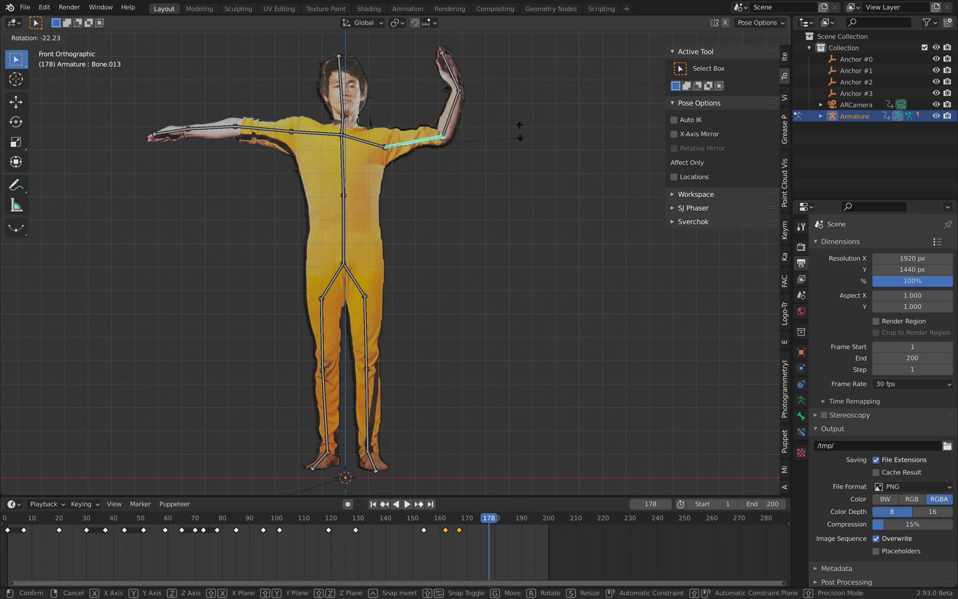
pyautogui.click(288, 122)
pyautogui.click(273, 133)
pyautogui.press('r')
pyautogui.click(299, 206)
# Rotate the character's right forearm upward and bend the right hand inward by about 64 degrees.
pyautogui.keyDown('shift'); pyautogui.moveTo(358, 200); pyautogui.dragTo(355, 256, button='middle'); pyautogui.keyUp('shift')
pyautogui.click(223, 149)
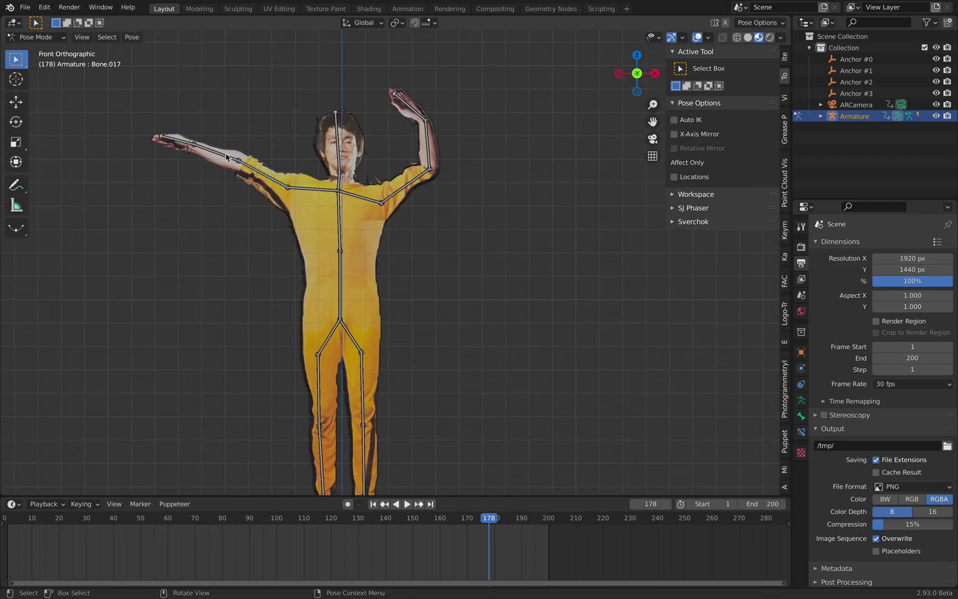
pyautogui.press('r')
pyautogui.click(231, 111)
pyautogui.click(225, 103)
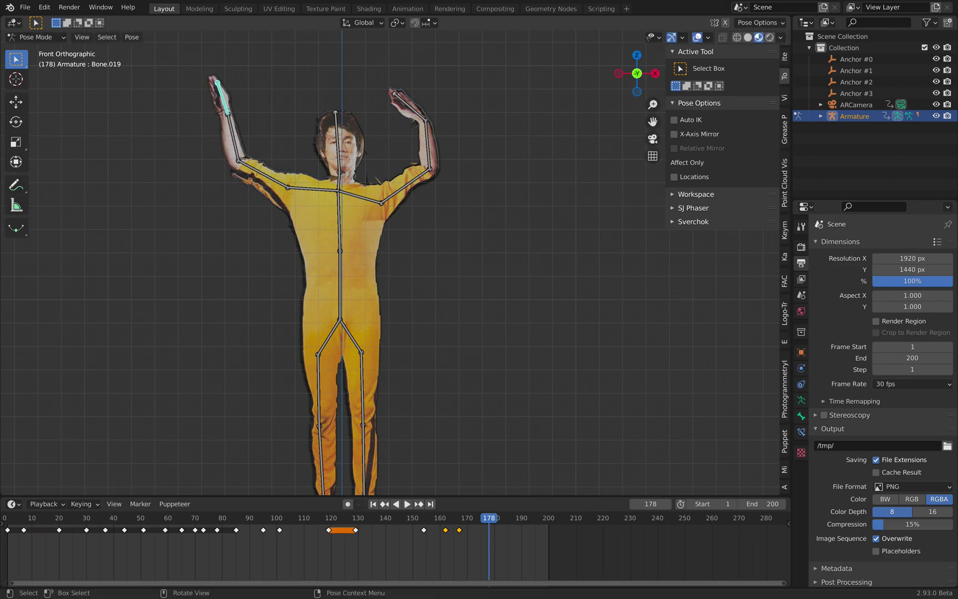
pyautogui.press('r')
pyautogui.click(263, 83)
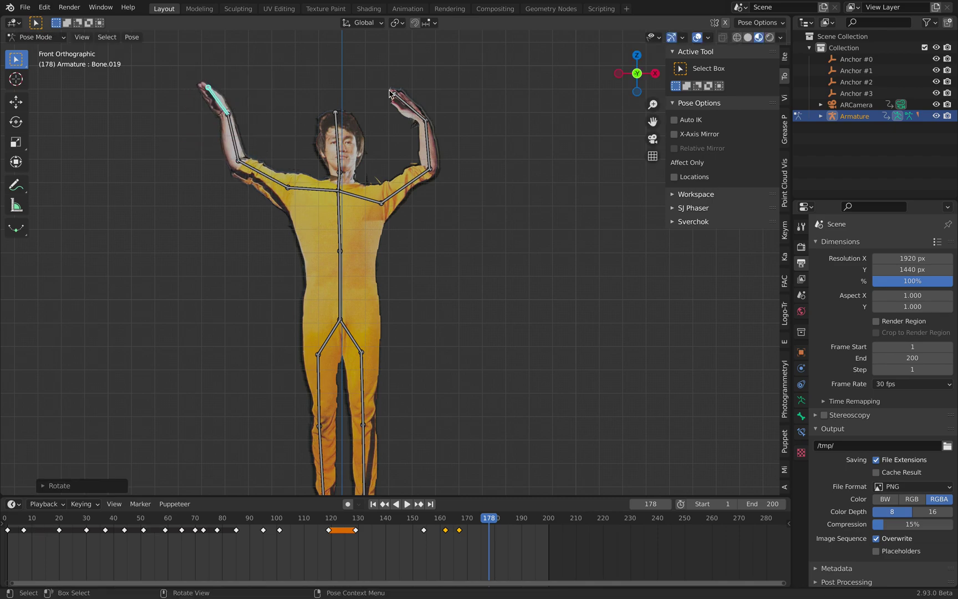
pyautogui.press('r')
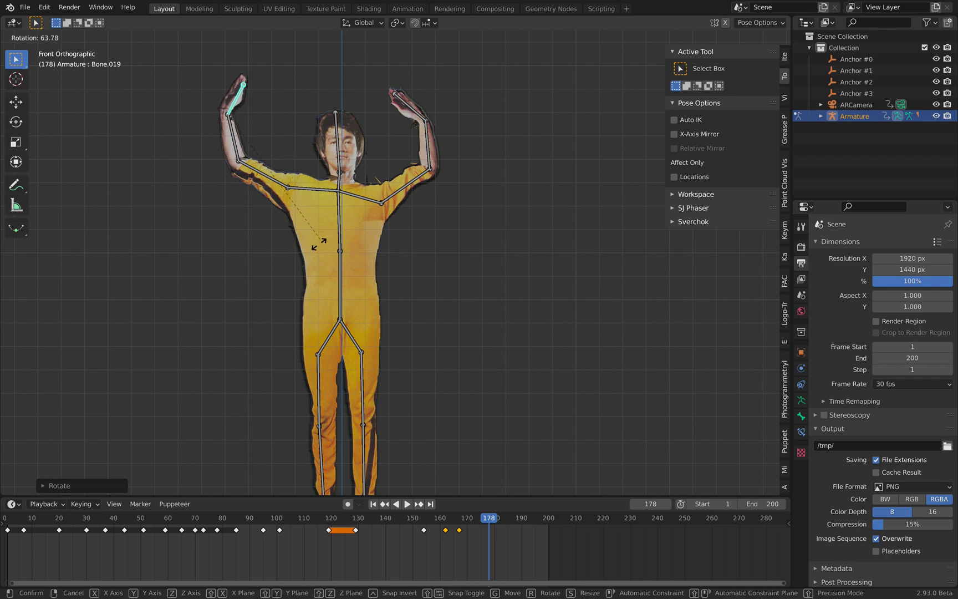
pyautogui.click(320, 244)
# Rotate the character's left hip bone outward and swing the left thigh out to the side.
pyautogui.keyDown('shift'); pyautogui.moveTo(383, 347); pyautogui.dragTo(388, 276, button='middle'); pyautogui.keyUp('shift')
pyautogui.click(363, 277)
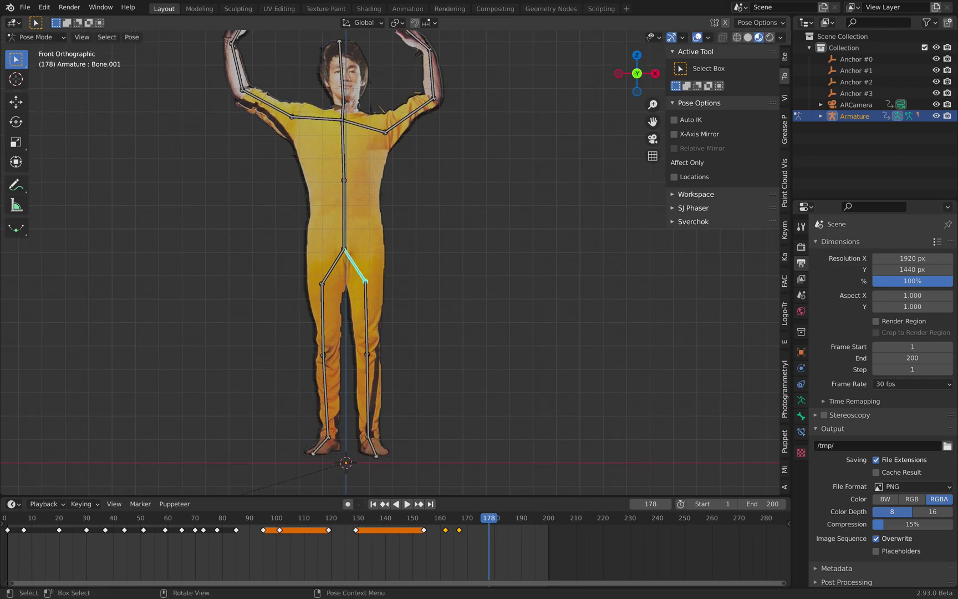
pyautogui.press('r')
pyautogui.click(394, 277)
pyautogui.press('r')
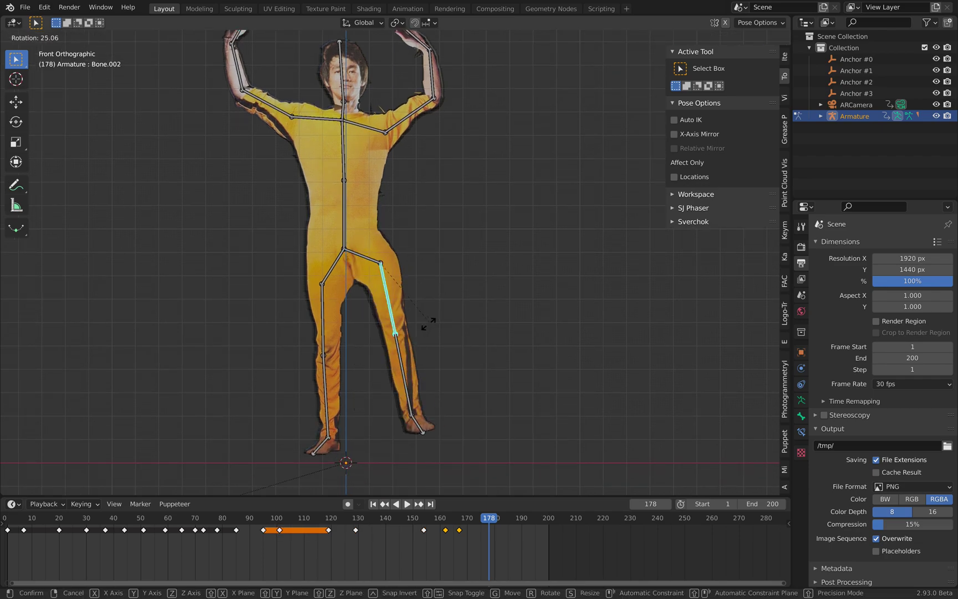
pyautogui.click(422, 332)
pyautogui.press('r')
pyautogui.click(475, 319)
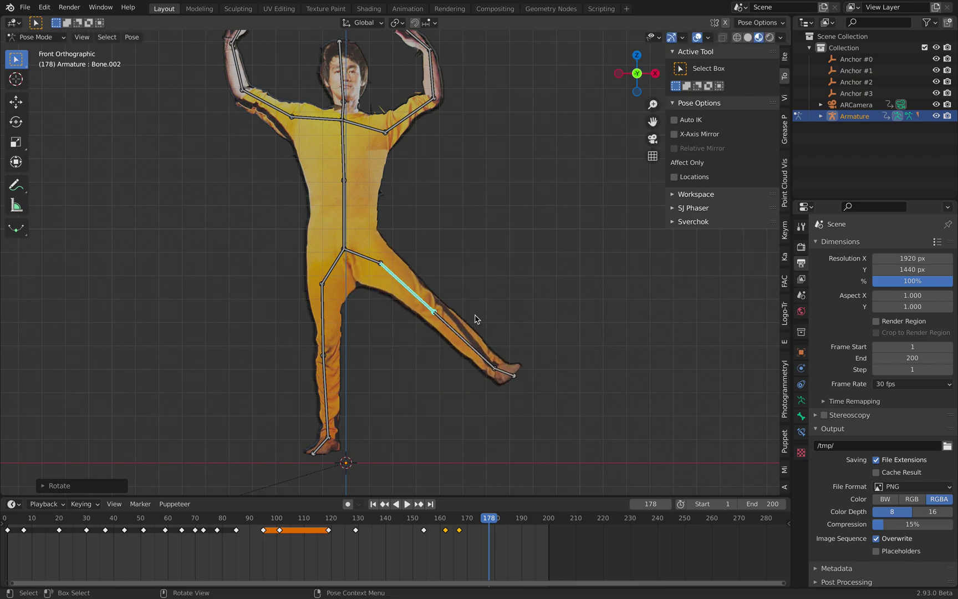
# Bend the character's left shin inward at the knee by about 112 degrees toward the standing leg.
pyautogui.click(460, 333)
pyautogui.press('r')
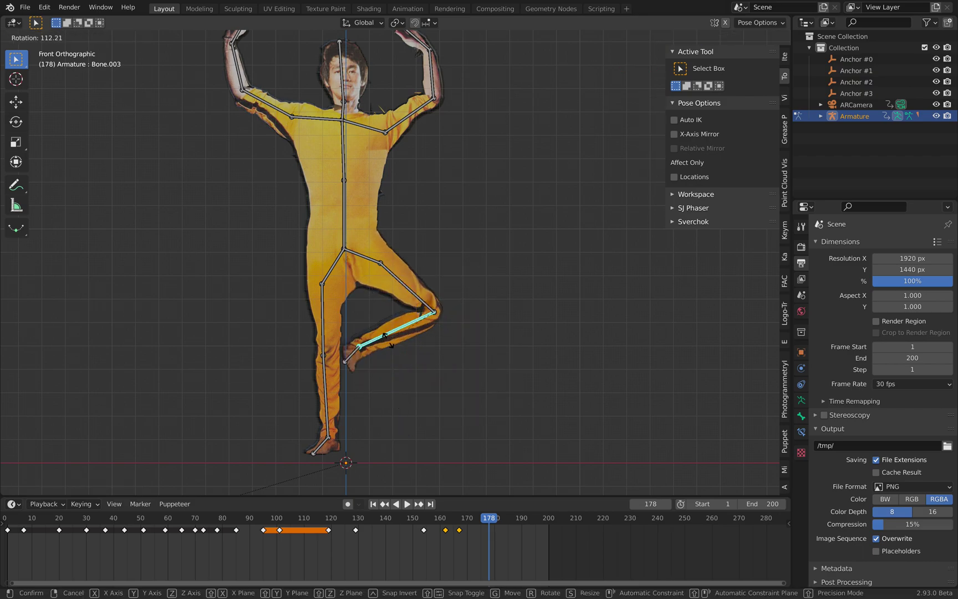
pyautogui.click(389, 344)
# Rotate the character's left upper arm and left shoulder bone to raise the left arm closer to the head.
pyautogui.scroll(-1, 430, 114)
pyautogui.keyDown('shift'); pyautogui.scroll(1, 422, 147); pyautogui.keyUp('shift')
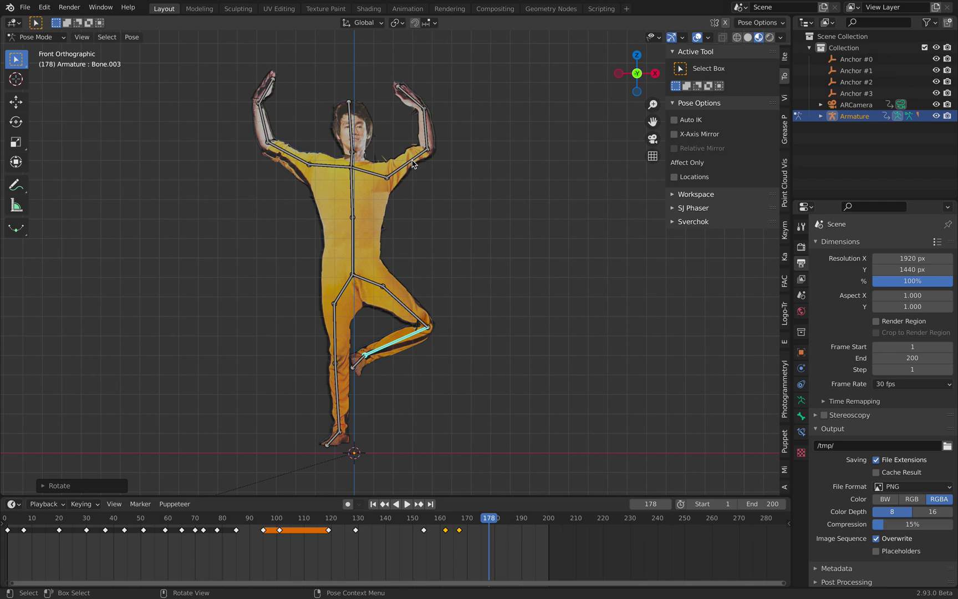
pyautogui.click(412, 163)
pyautogui.press('r')
pyautogui.click(437, 156)
pyautogui.click(383, 177)
pyautogui.press('r')
pyautogui.click(460, 149)
# Rotate the character's right upper arm upward toward the head and tilt the head bone slightly.
pyautogui.click(304, 161)
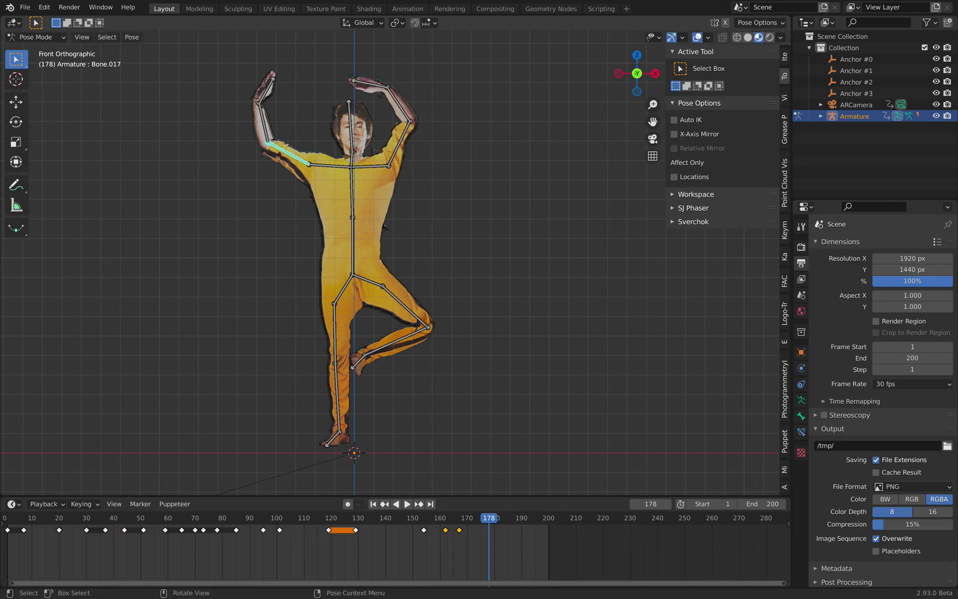
pyautogui.press('r')
pyautogui.click(366, 142)
pyautogui.click(352, 130)
pyautogui.press('r')
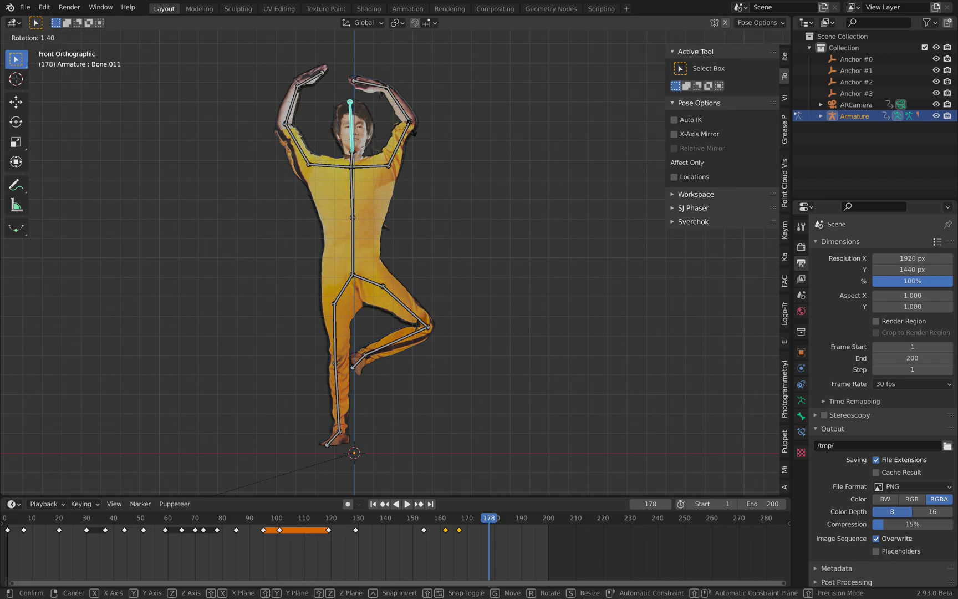
pyautogui.click(404, 128)
# Rotate the character's left hand to point diagonally up above the head, and fine-tune the left forearm's angle.
pyautogui.click(380, 86)
pyautogui.press('r')
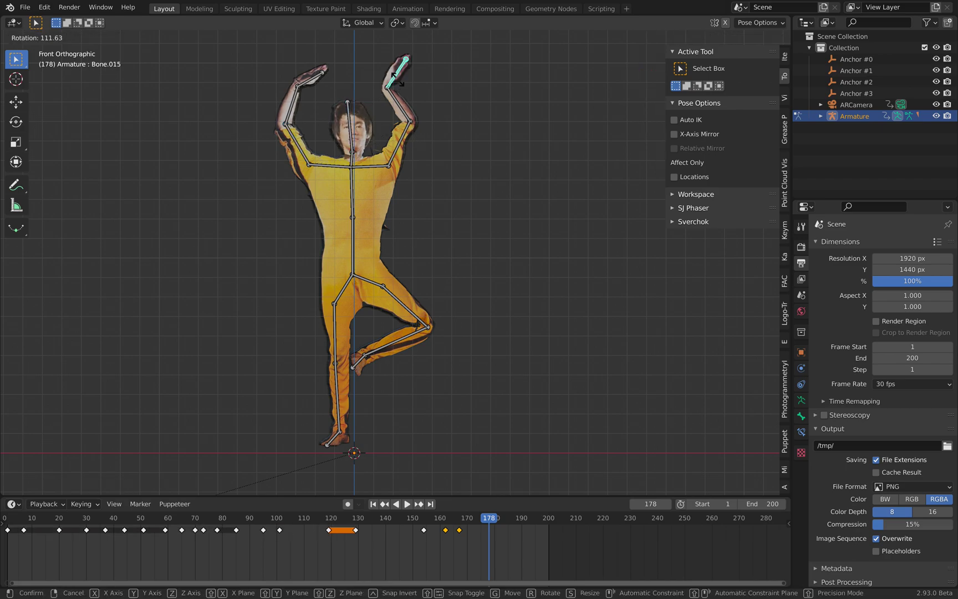
pyautogui.click(390, 98)
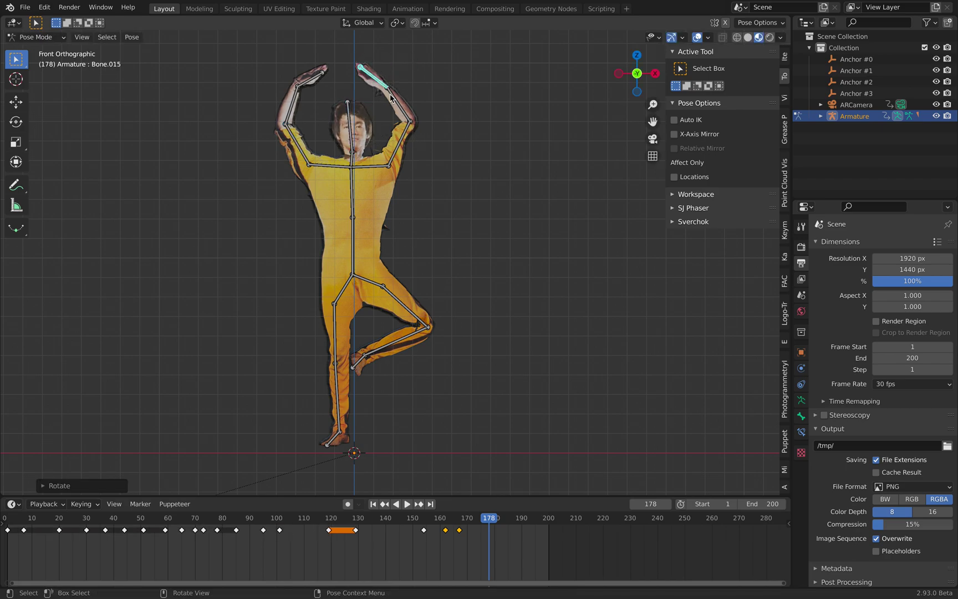
pyautogui.click(401, 100)
pyautogui.press('r')
pyautogui.click(401, 108)
# Fine-tune the rotation of the character's left upper arm and raise the left shoulder bone slightly.
pyautogui.click(405, 128)
pyautogui.press('r')
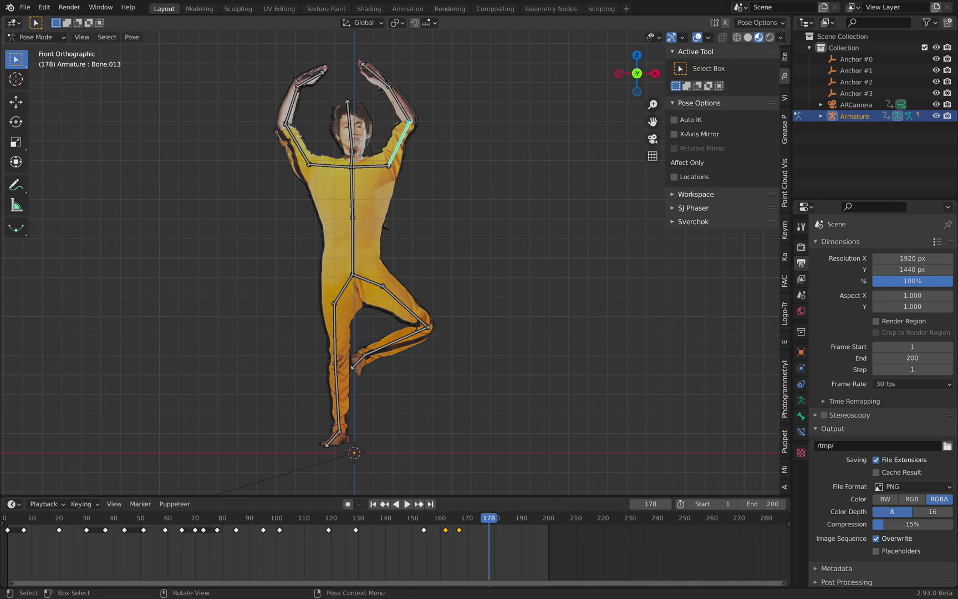
pyautogui.click(434, 137)
pyautogui.click(380, 166)
pyautogui.press('r')
pyautogui.click(425, 156)
pyautogui.press('r')
pyautogui.click(421, 163)
pyautogui.click(347, 166)
pyautogui.press('g')
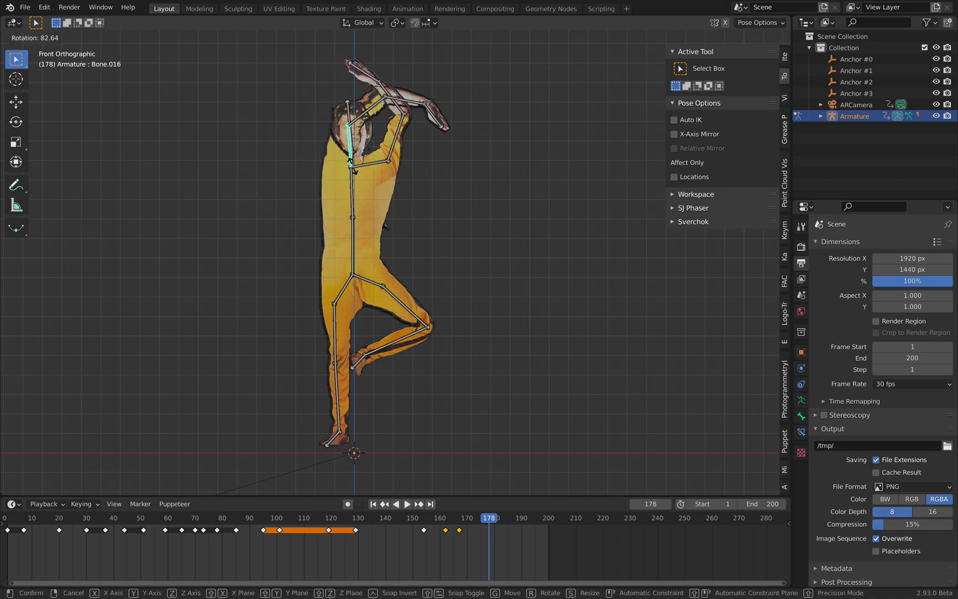
pyautogui.rightClick(353, 167)
# Keyframe location, rotation and scale for all bones at frame 178, and move that keyframe to about frame 184.
pyautogui.scroll(-2, 475, 180)
pyautogui.press('a')
pyautogui.scroll(1, 530, 247)
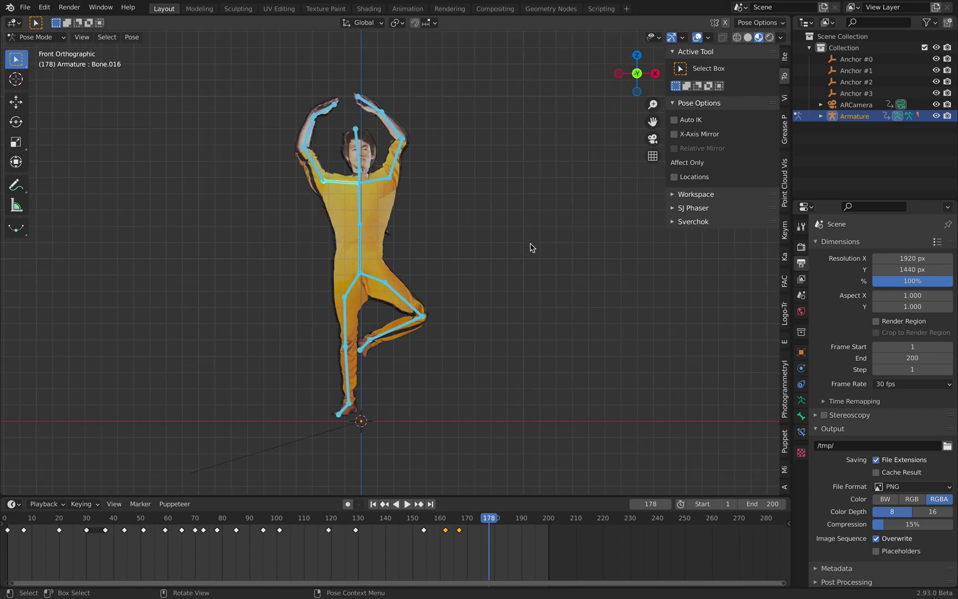
pyautogui.press('i')
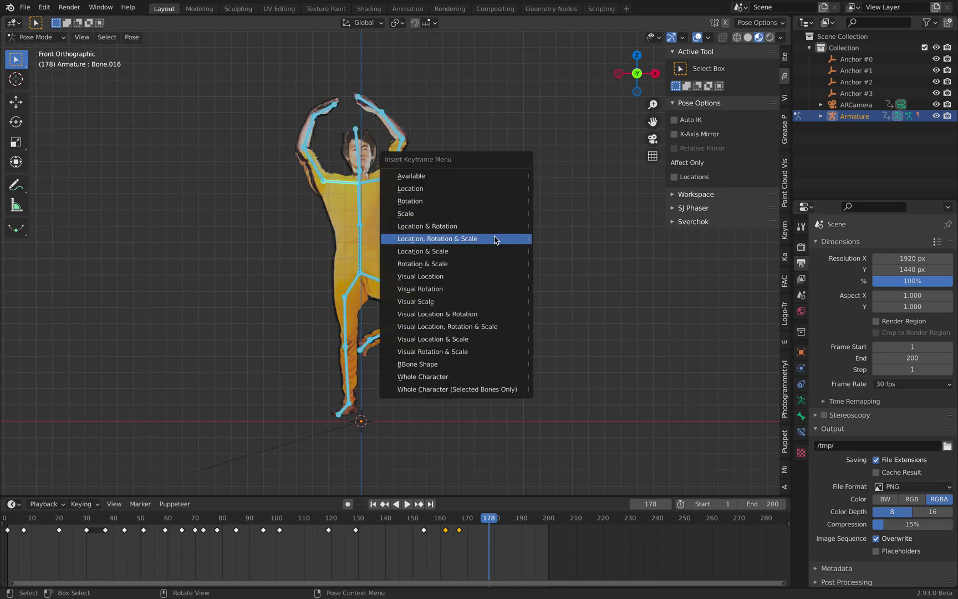
pyautogui.click(468, 234)
pyautogui.moveTo(489, 530); pyautogui.dragTo(506, 531)
# Play back the armature animation to check the poses in front view.
pyautogui.click(458, 517)
pyautogui.press('space')
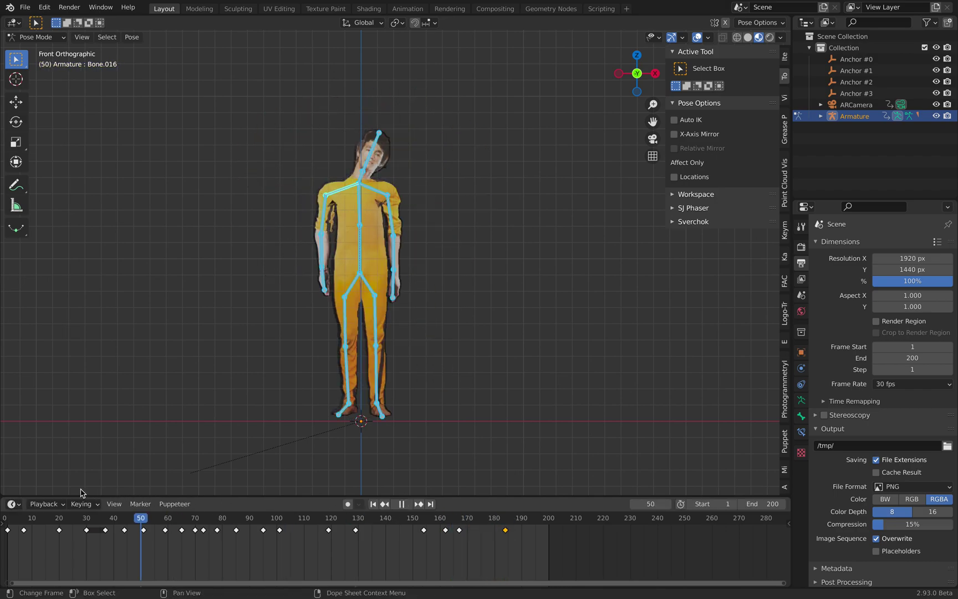
pyautogui.press('space')
# Switch the armature to Object Mode and view the scene through the camera, with the whole frame in sight.
pyautogui.click(34, 37)
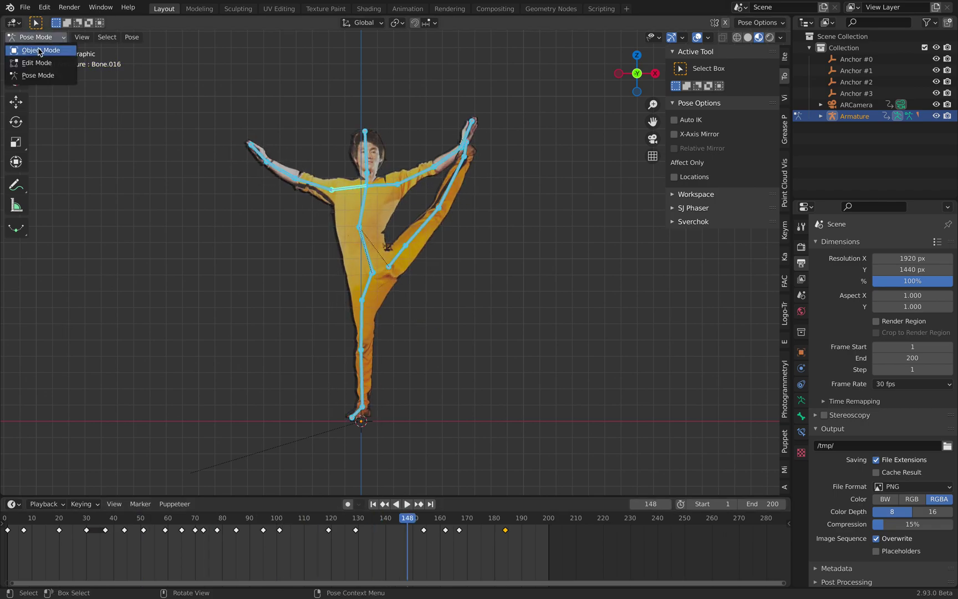
pyautogui.click(39, 51)
pyautogui.moveTo(516, 167); pyautogui.dragTo(525, 176, button='middle')
pyautogui.click(651, 143)
pyautogui.scroll(1, 539, 176)
pyautogui.scroll(-2, 539, 175)
pyautogui.keyDown('shift'); pyautogui.moveTo(400, 333); pyautogui.dragTo(374, 359, button='middle'); pyautogui.keyUp('shift')
# Play the animation over the tracked footage in camera view and go back to frame 123.
pyautogui.press('space')
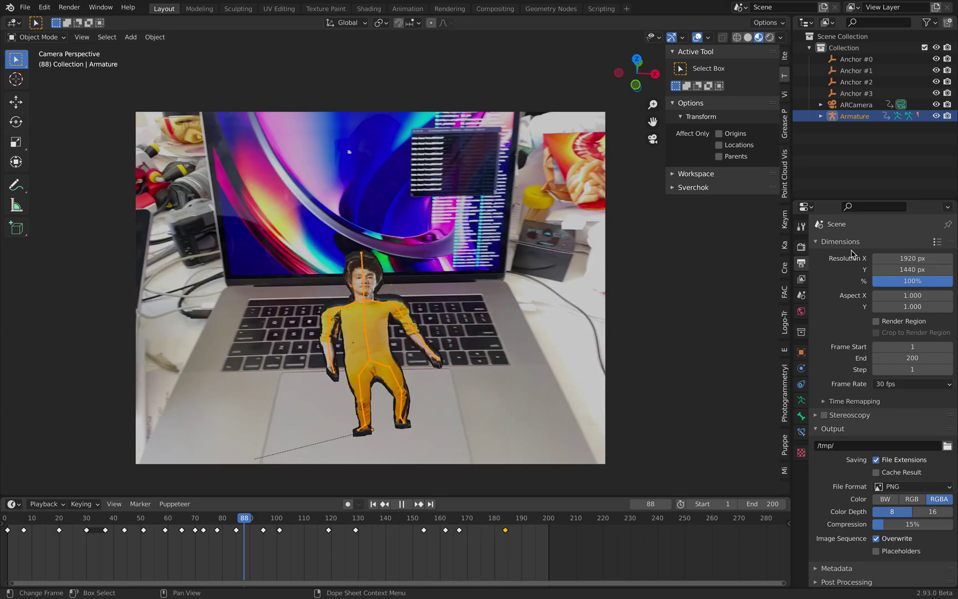
pyautogui.press('space')
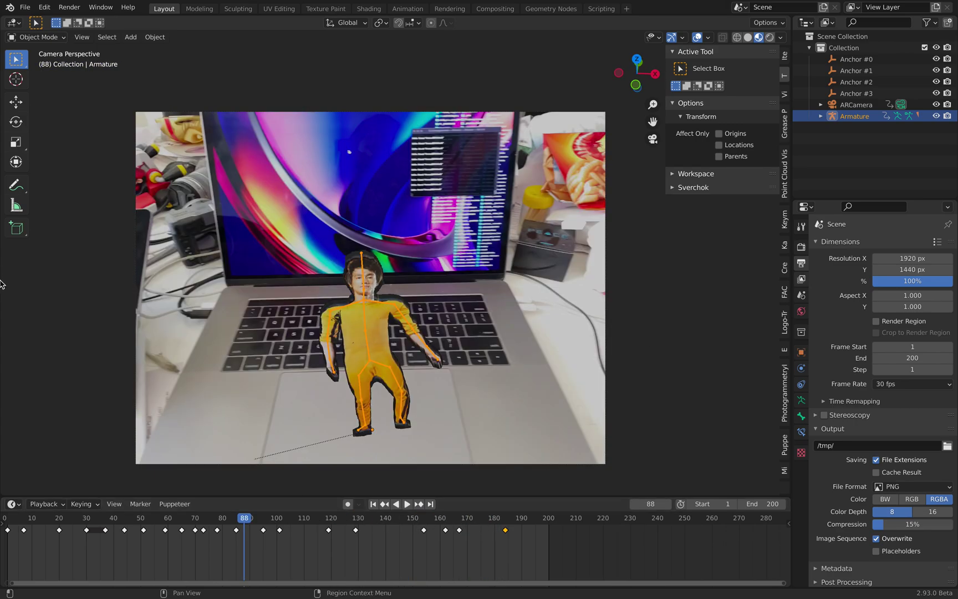
pyautogui.scroll(-1, 508, 275)
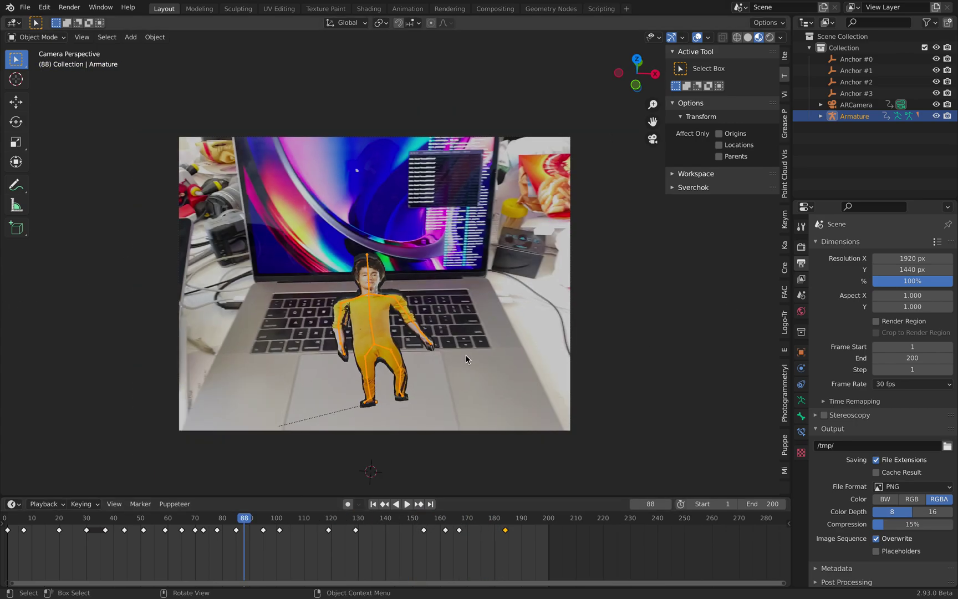
pyautogui.press('space')
pyautogui.moveTo(388, 521); pyautogui.dragTo(339, 521)
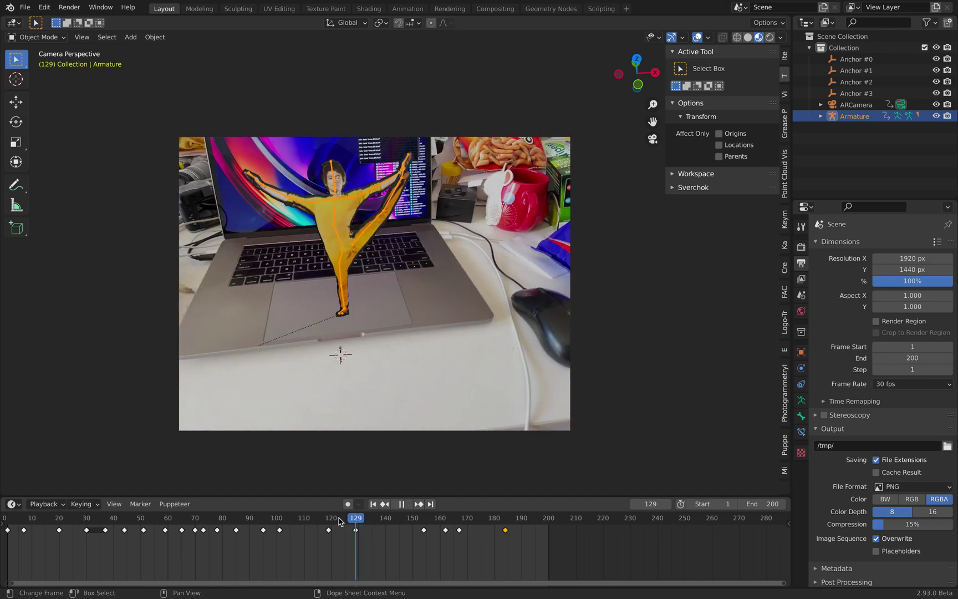
pyautogui.press('space')
# Look over the available export formats, including FBX and glTF 2.0.
pyautogui.click(25, 6)
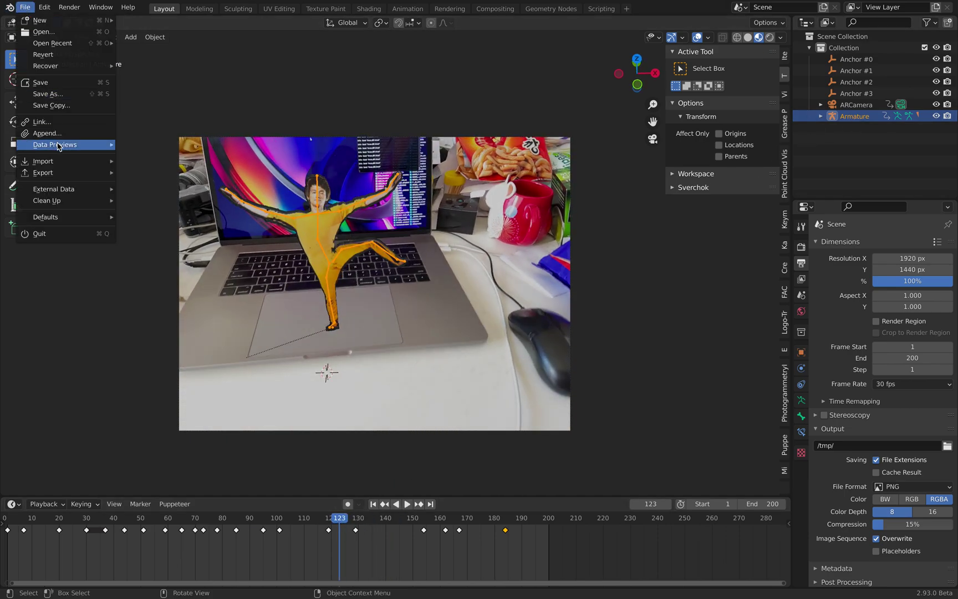
pyautogui.moveTo(62, 174)
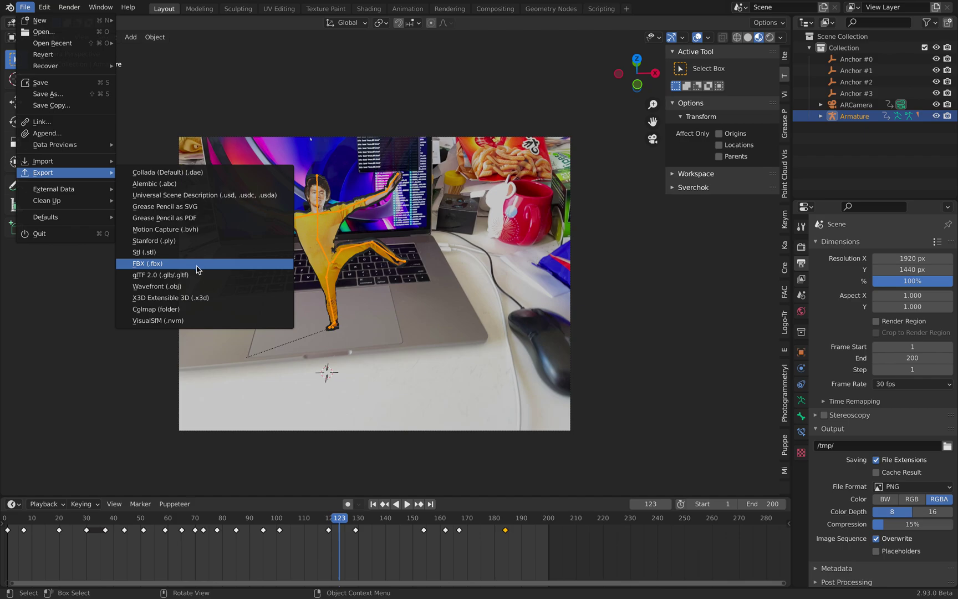
pyautogui.click(199, 275)
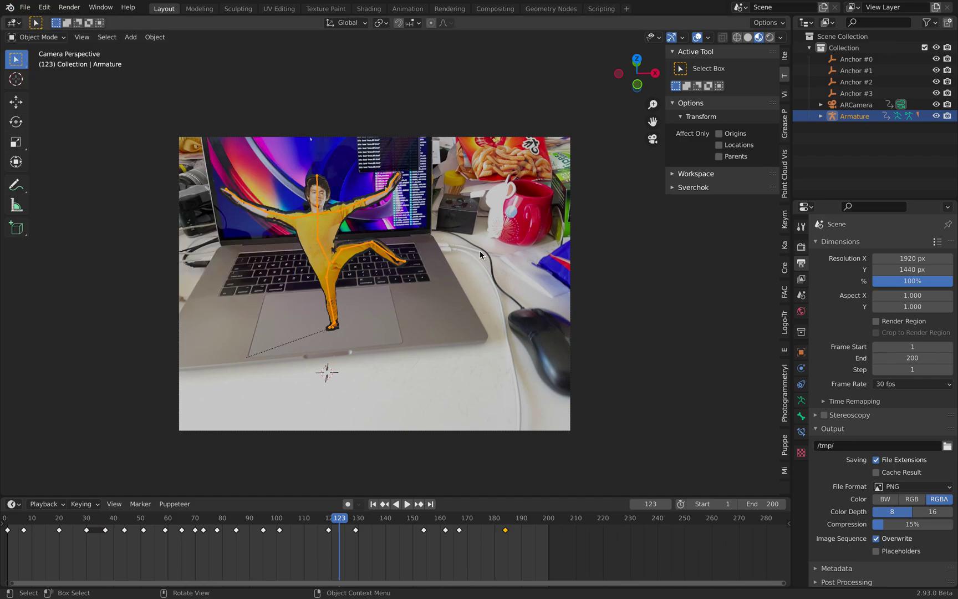
pyautogui.scroll(1, 599, 275)
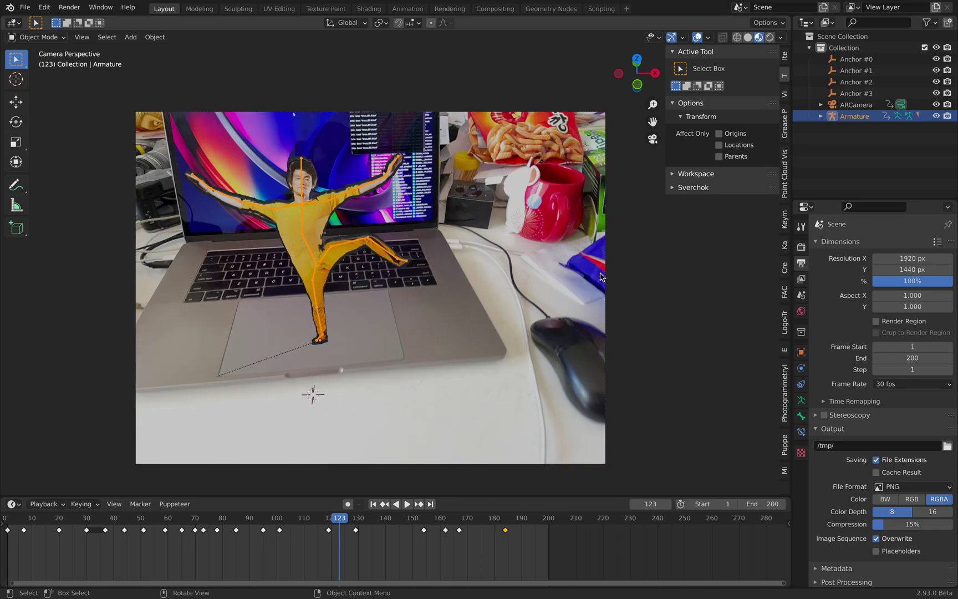